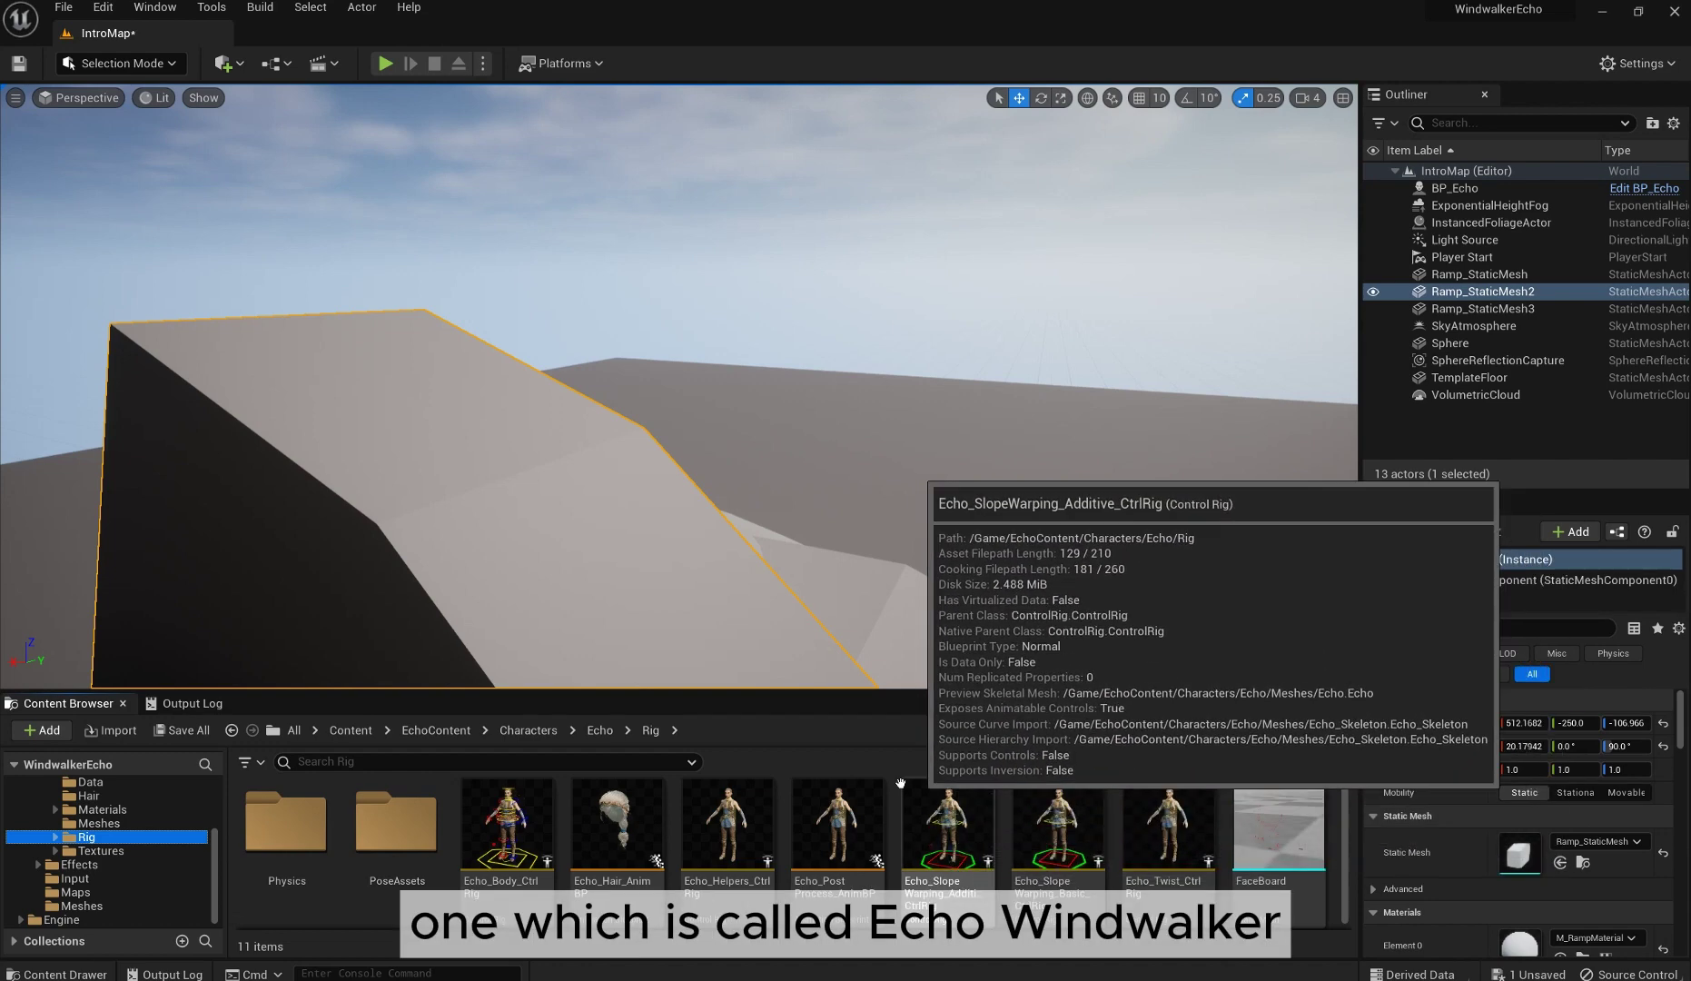
# Play the level, walk Echo onto the ramps to check her feet on the slopes, and eject from the character.
pyautogui.click(700, 438)
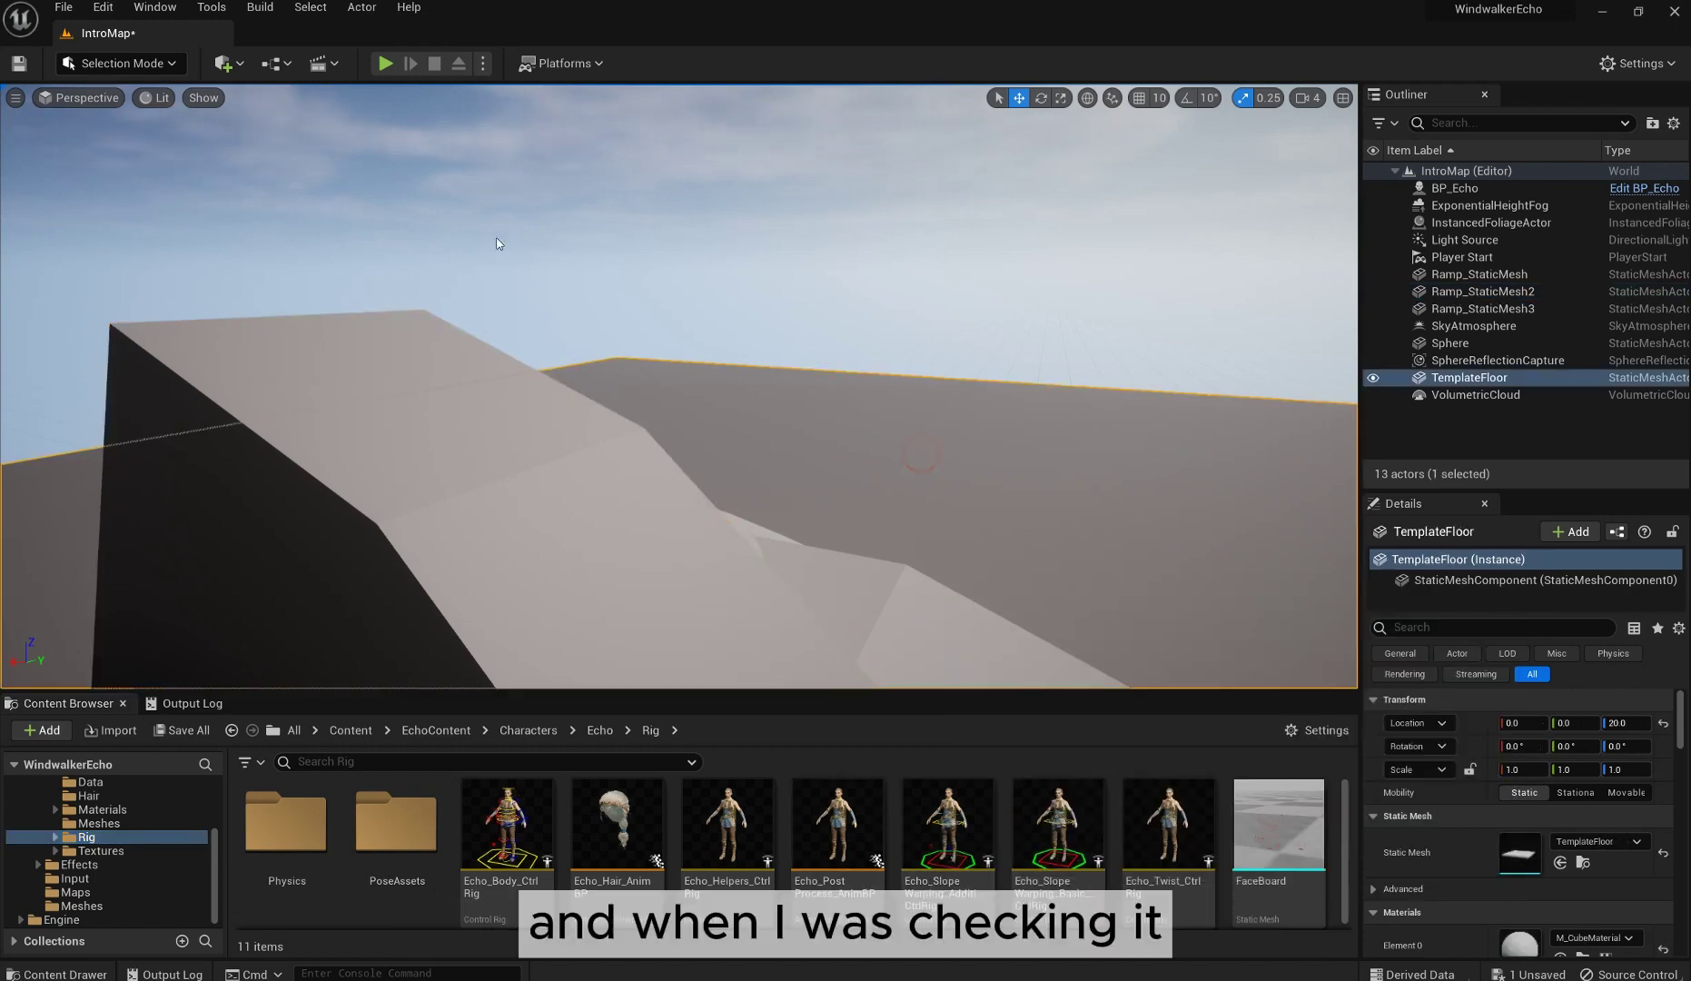
pyautogui.click(386, 63)
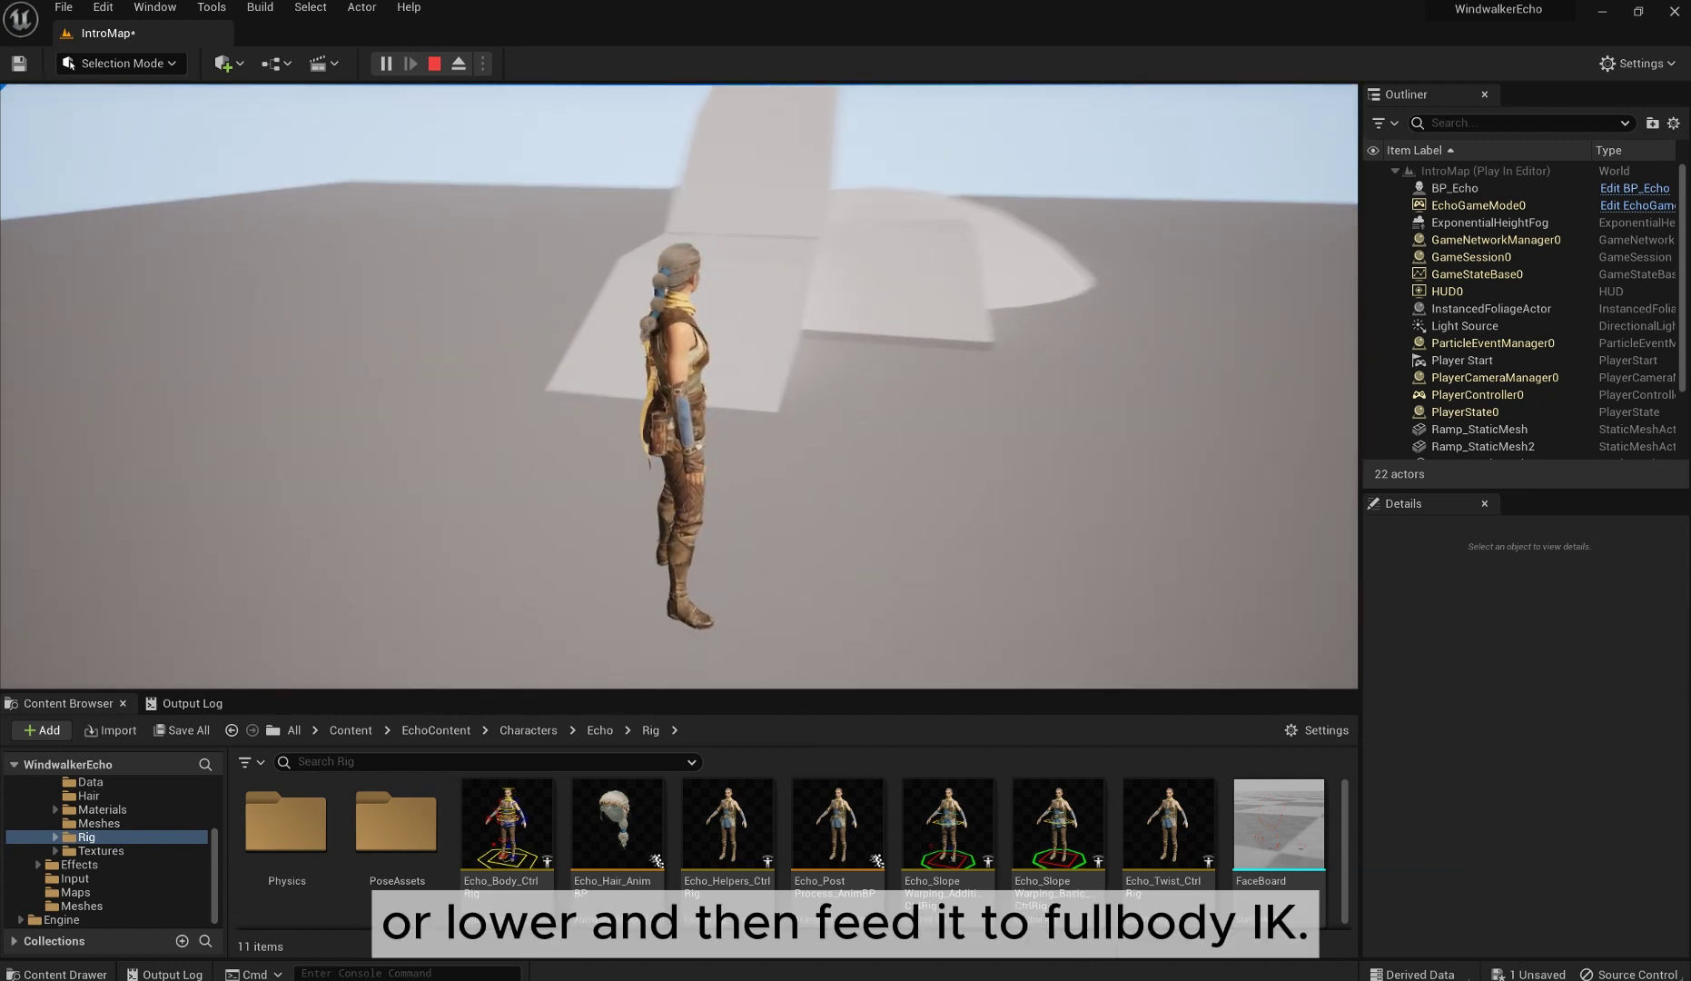
pyautogui.press('w')
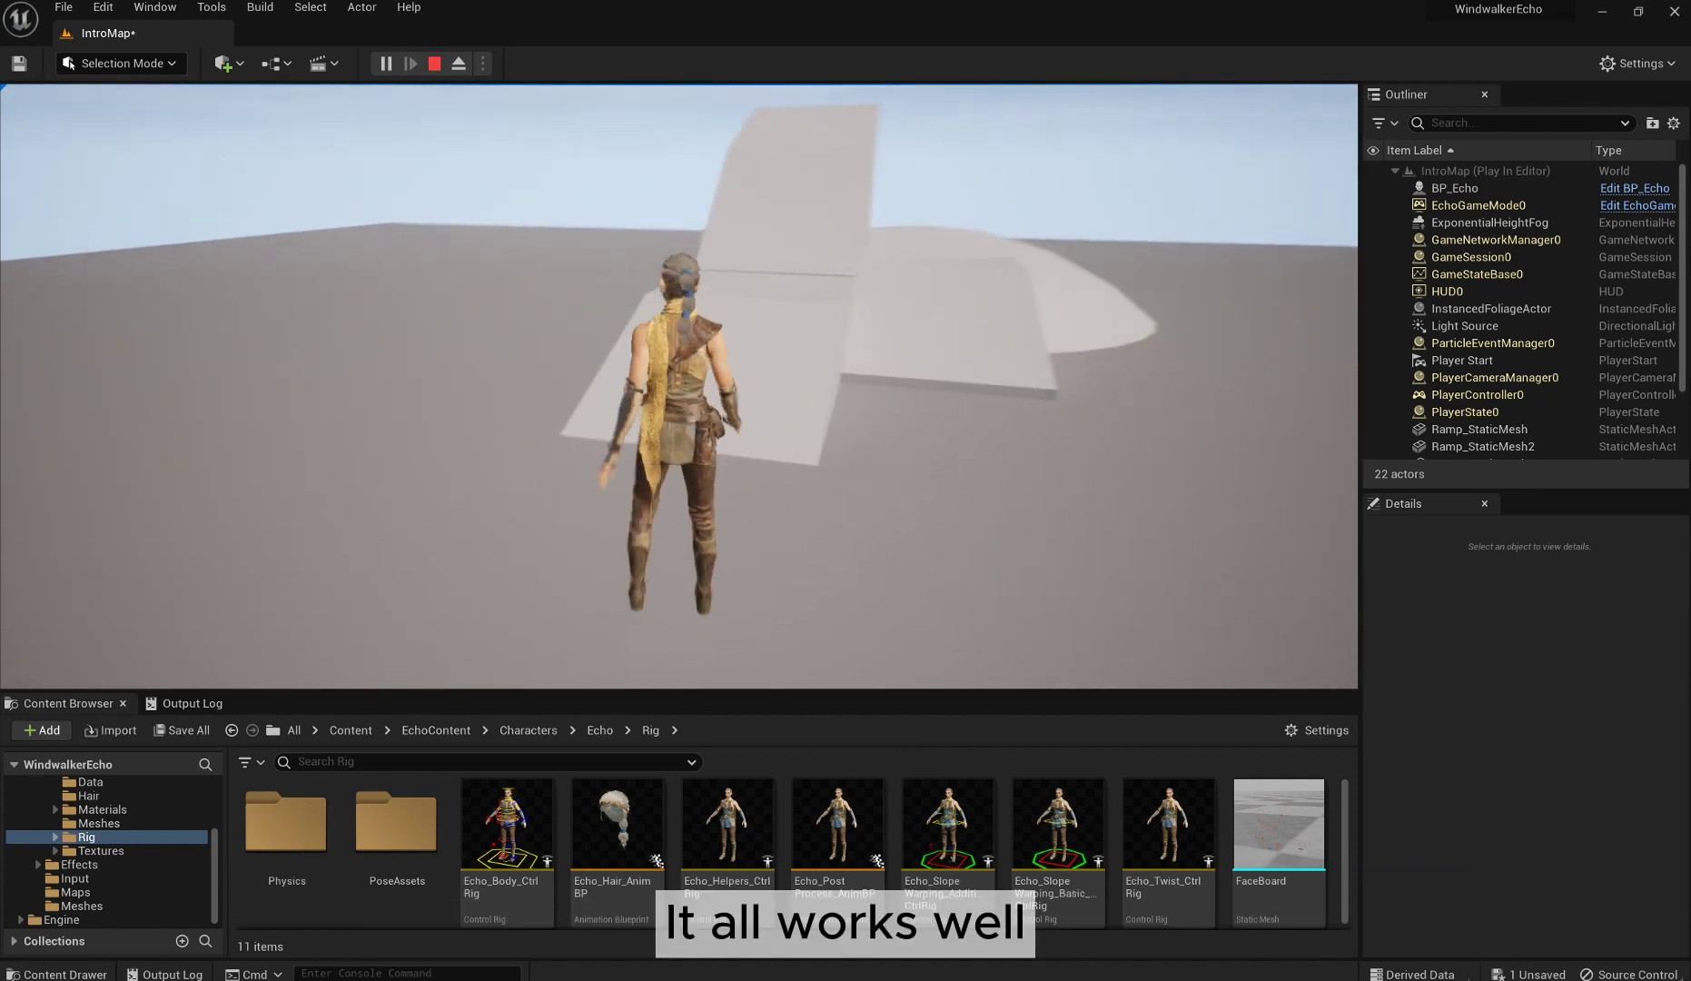
pyautogui.press('w')
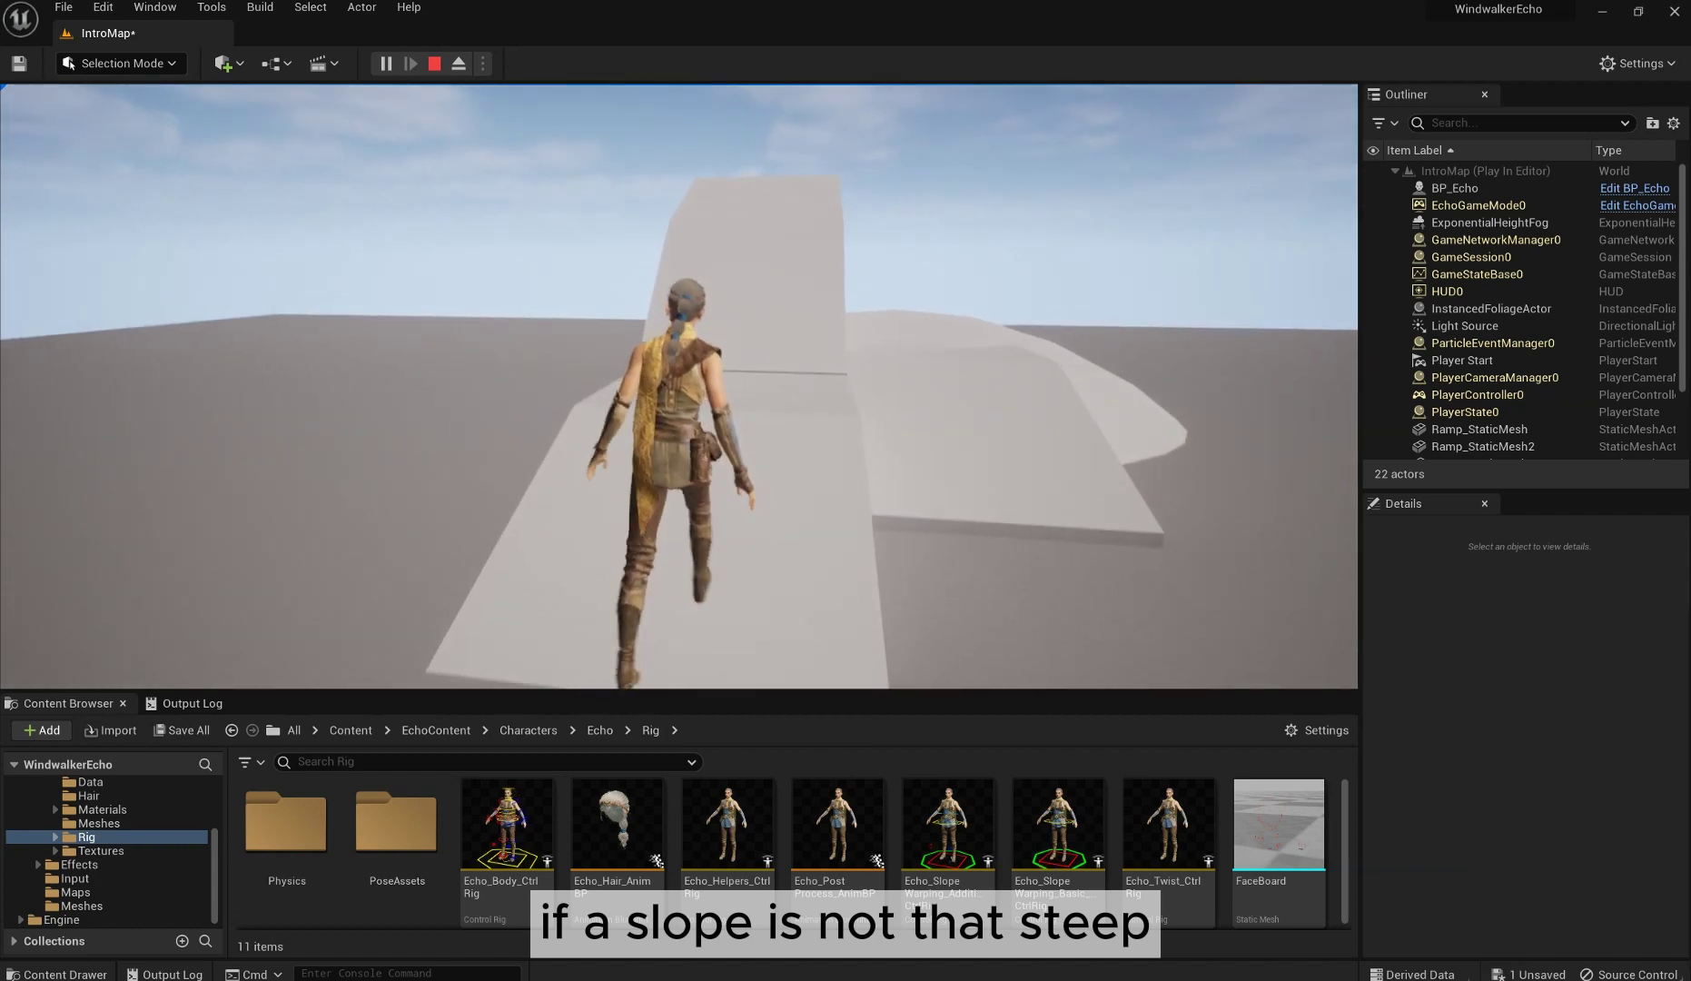
pyautogui.press('w')
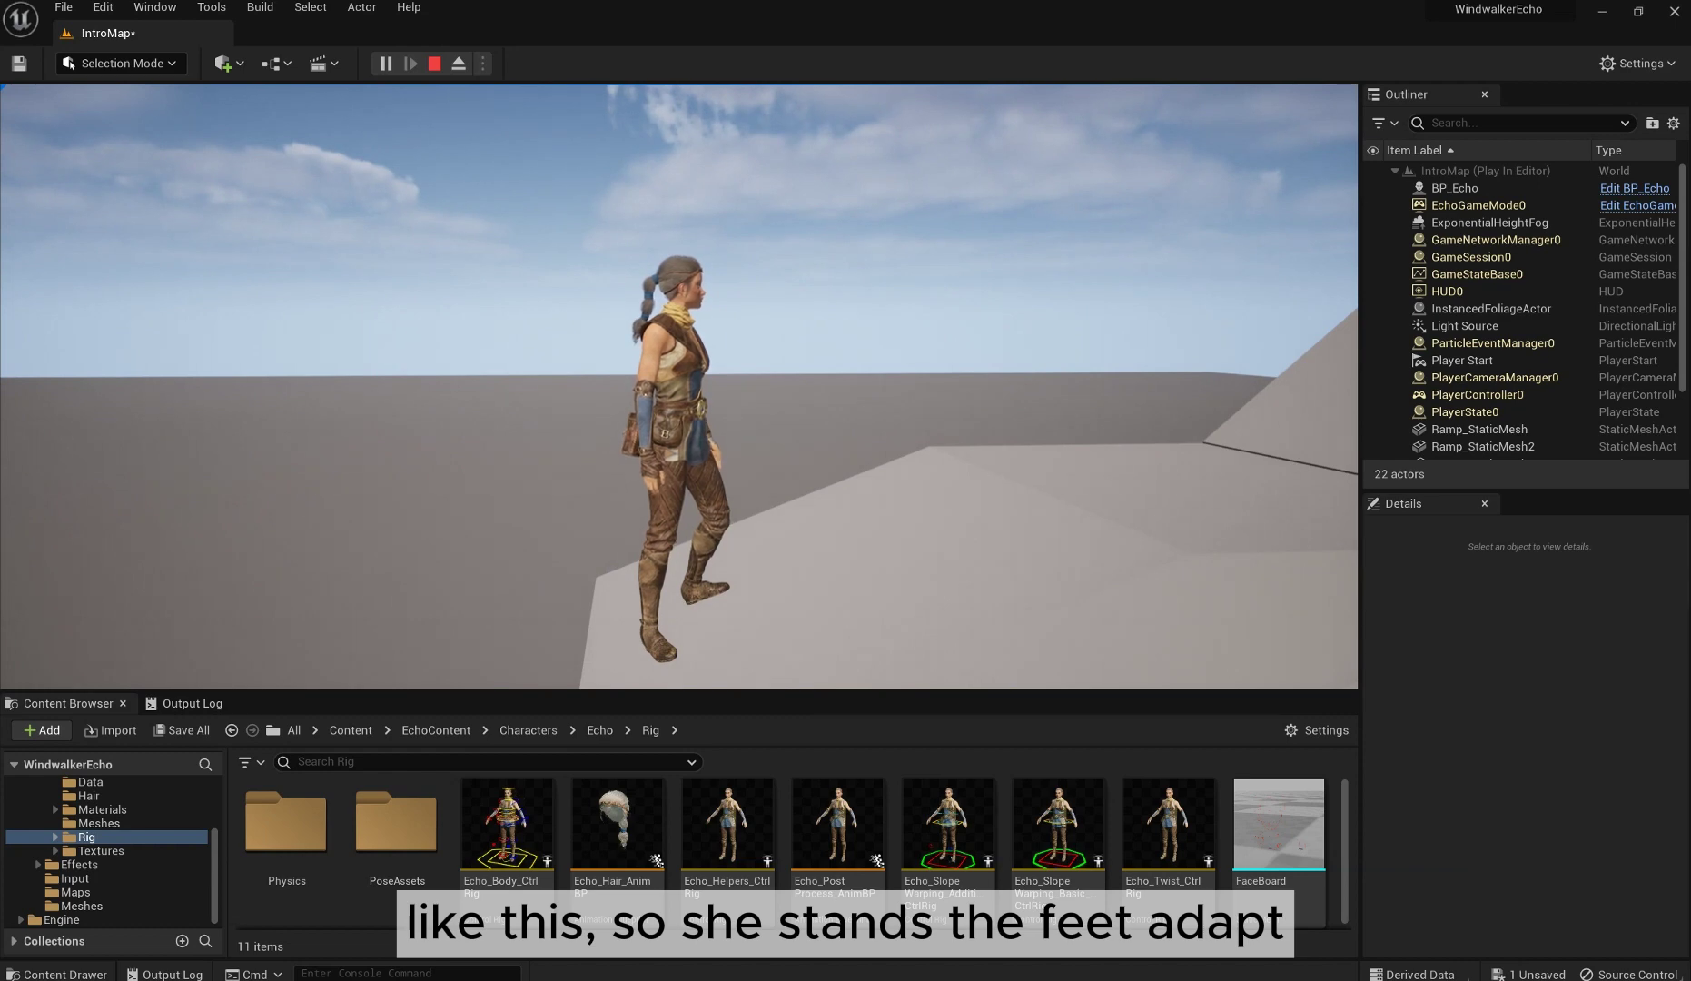
pyautogui.press('w')
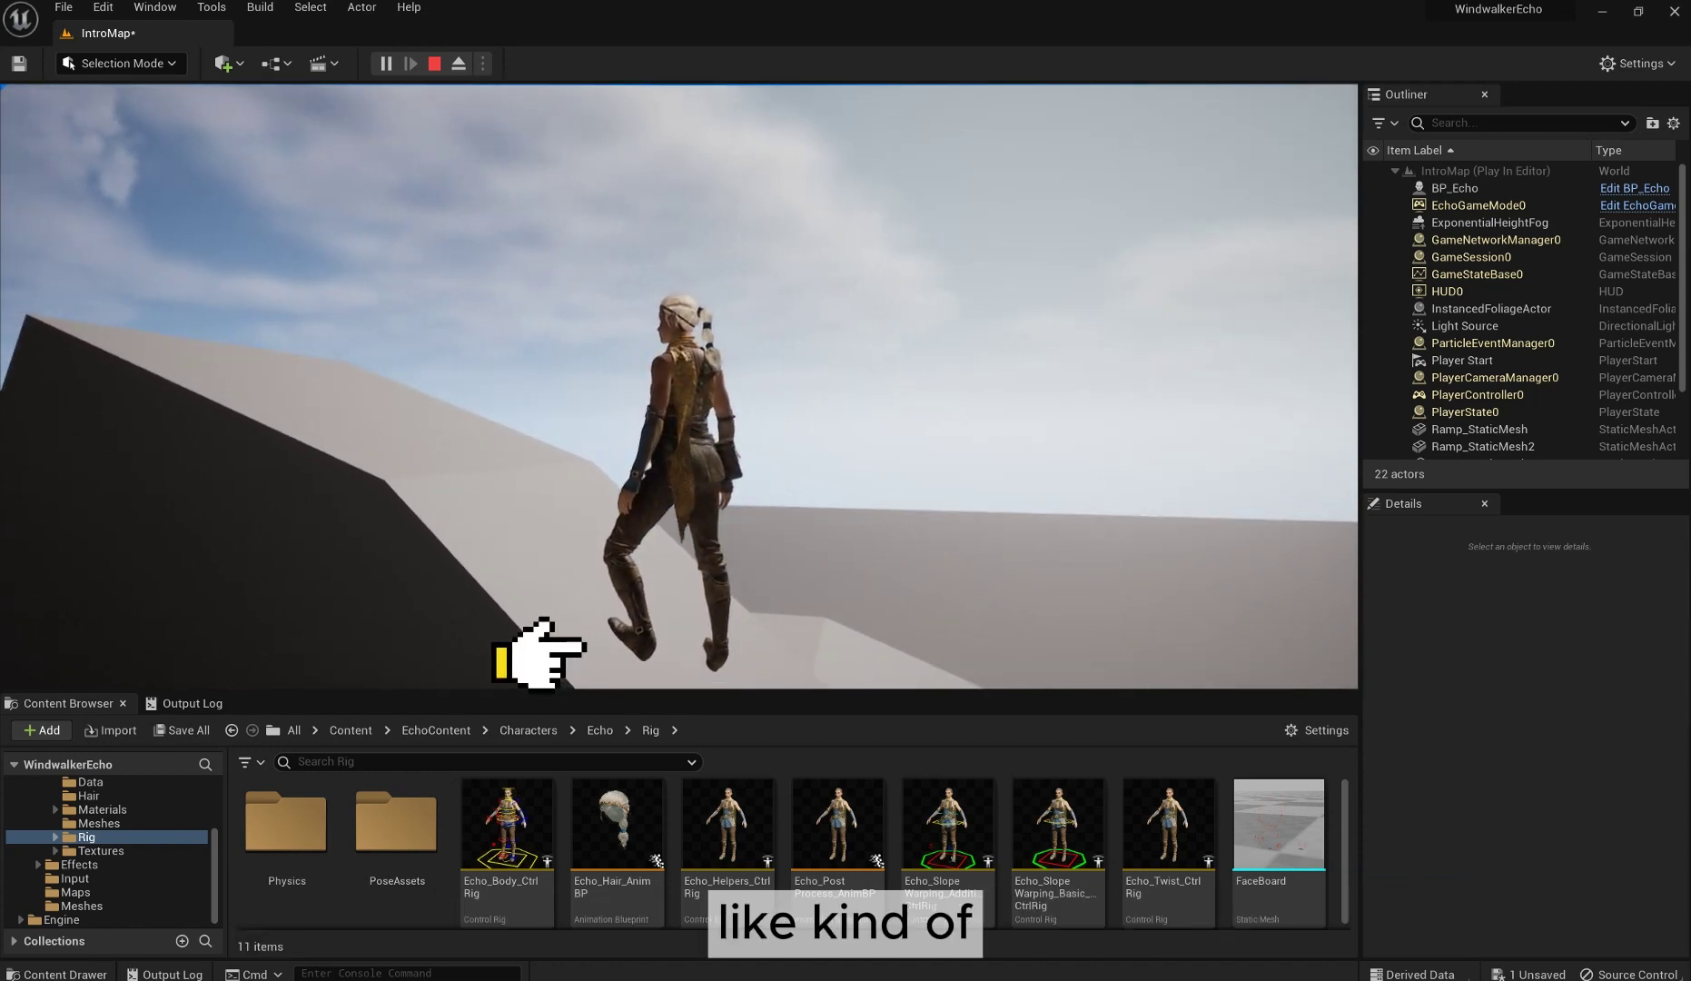
pyautogui.press('F8')
pyautogui.click(522, 625)
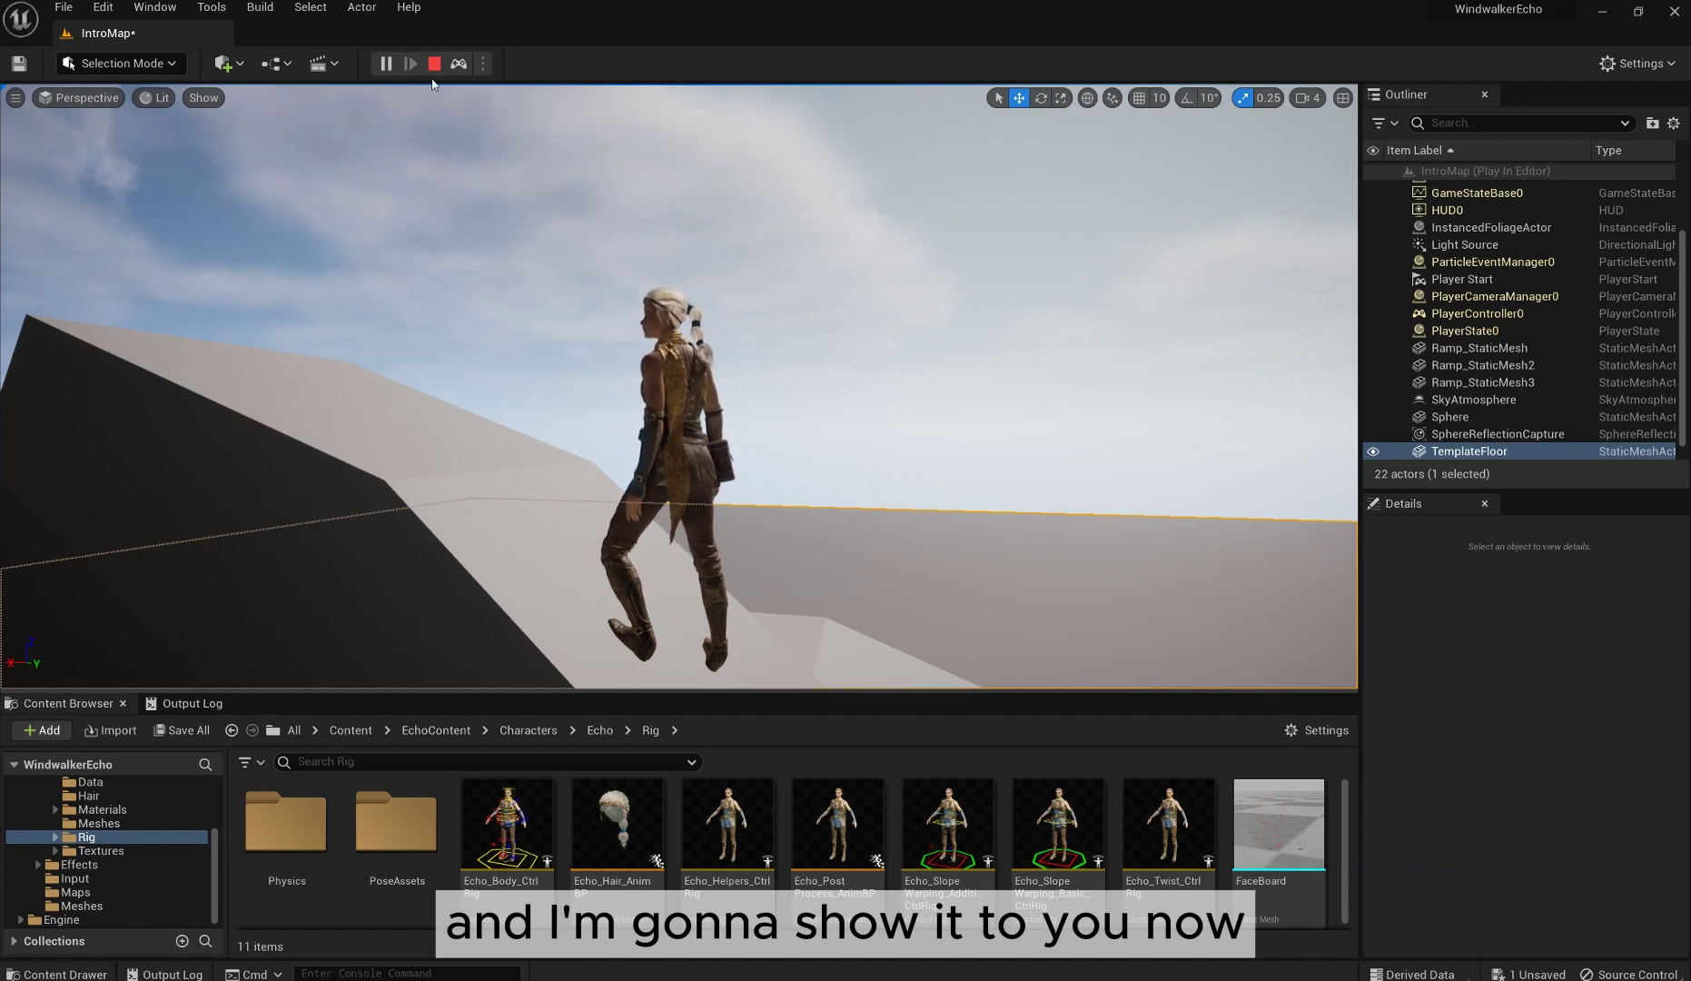
# Bring up the Echo_SlopeWarping_Additive_CtrlRig editor maximized, focus its graph on the Parent Constraint node, and widen the preview area.
pyautogui.click(1647, 599)
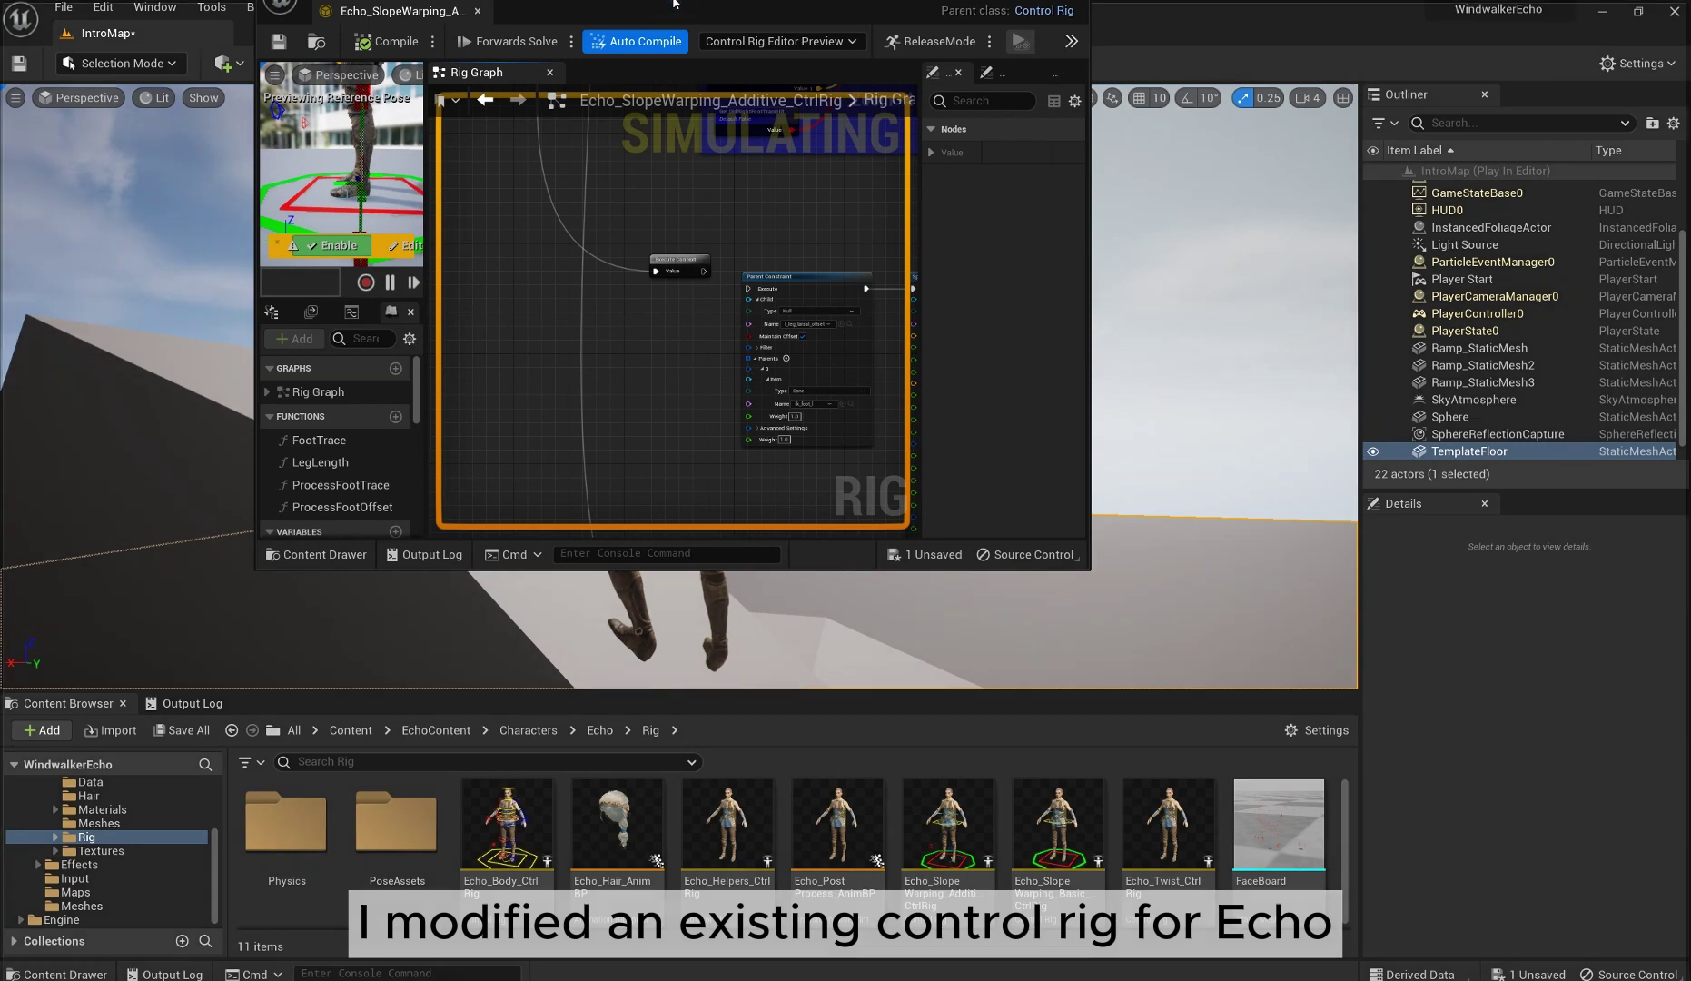
pyautogui.doubleClick(673, 3)
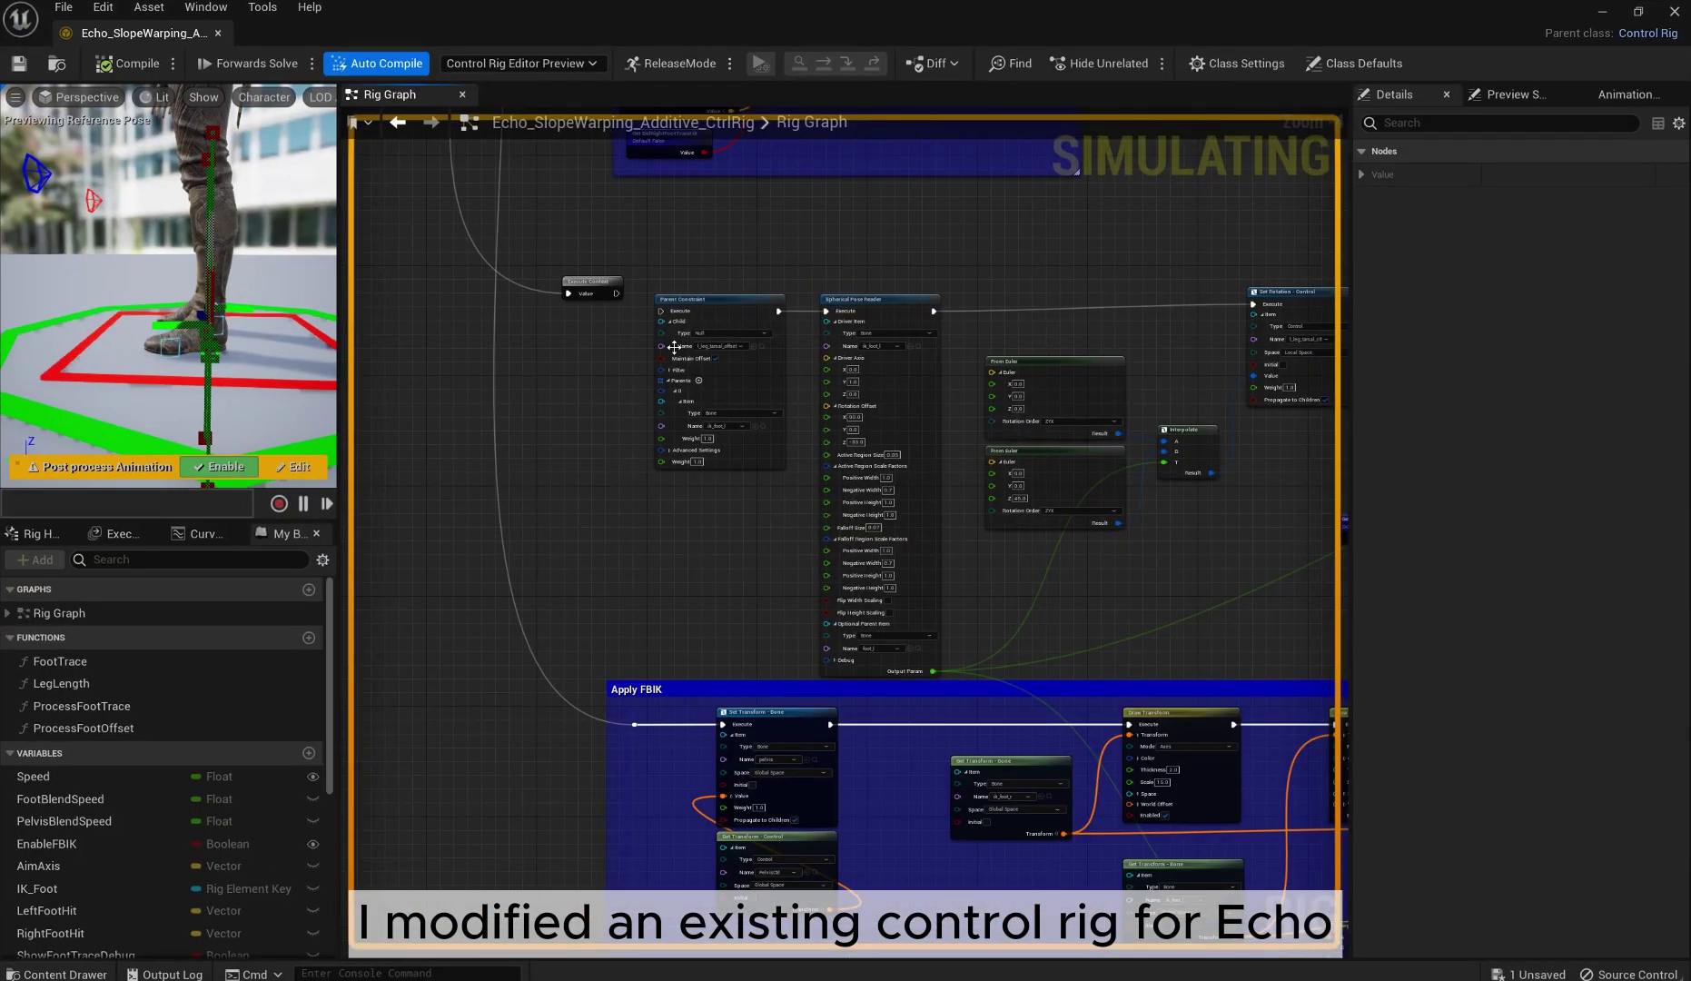
pyautogui.moveTo(582, 380); pyautogui.dragTo(697, 460, button='right')
pyautogui.scroll(-1, 737, 361)
pyautogui.scroll(2, 741, 397)
pyautogui.scroll(-1, 740, 402)
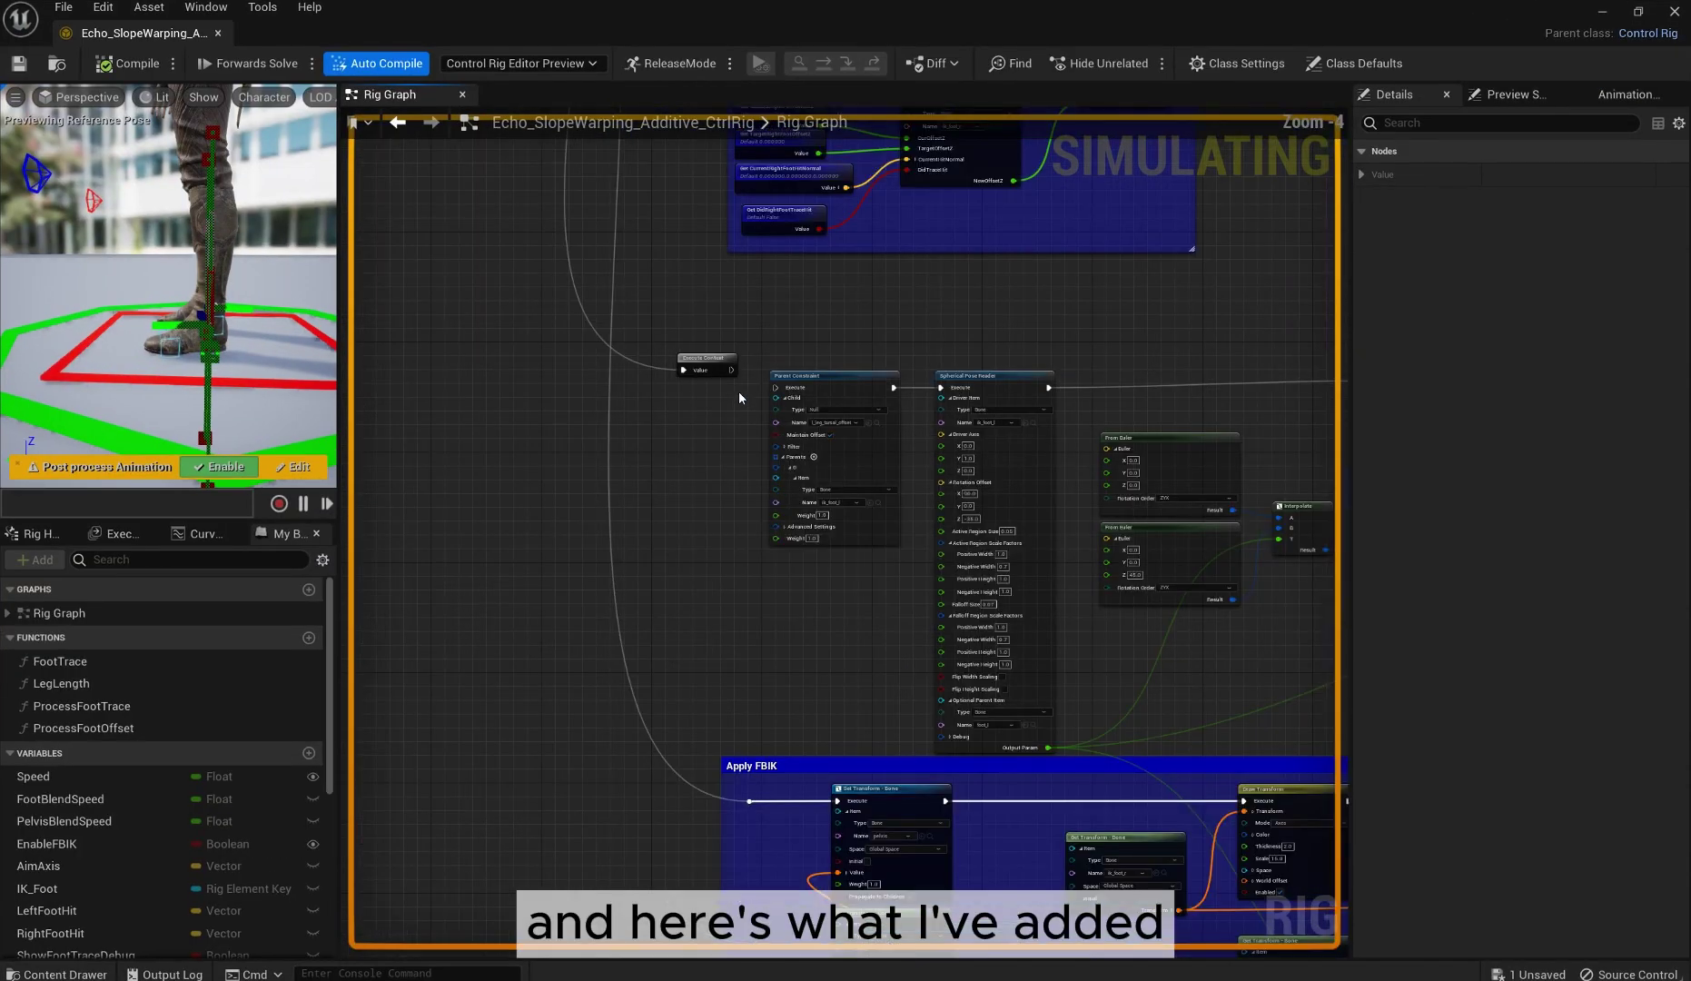
pyautogui.scroll(4, 748, 364)
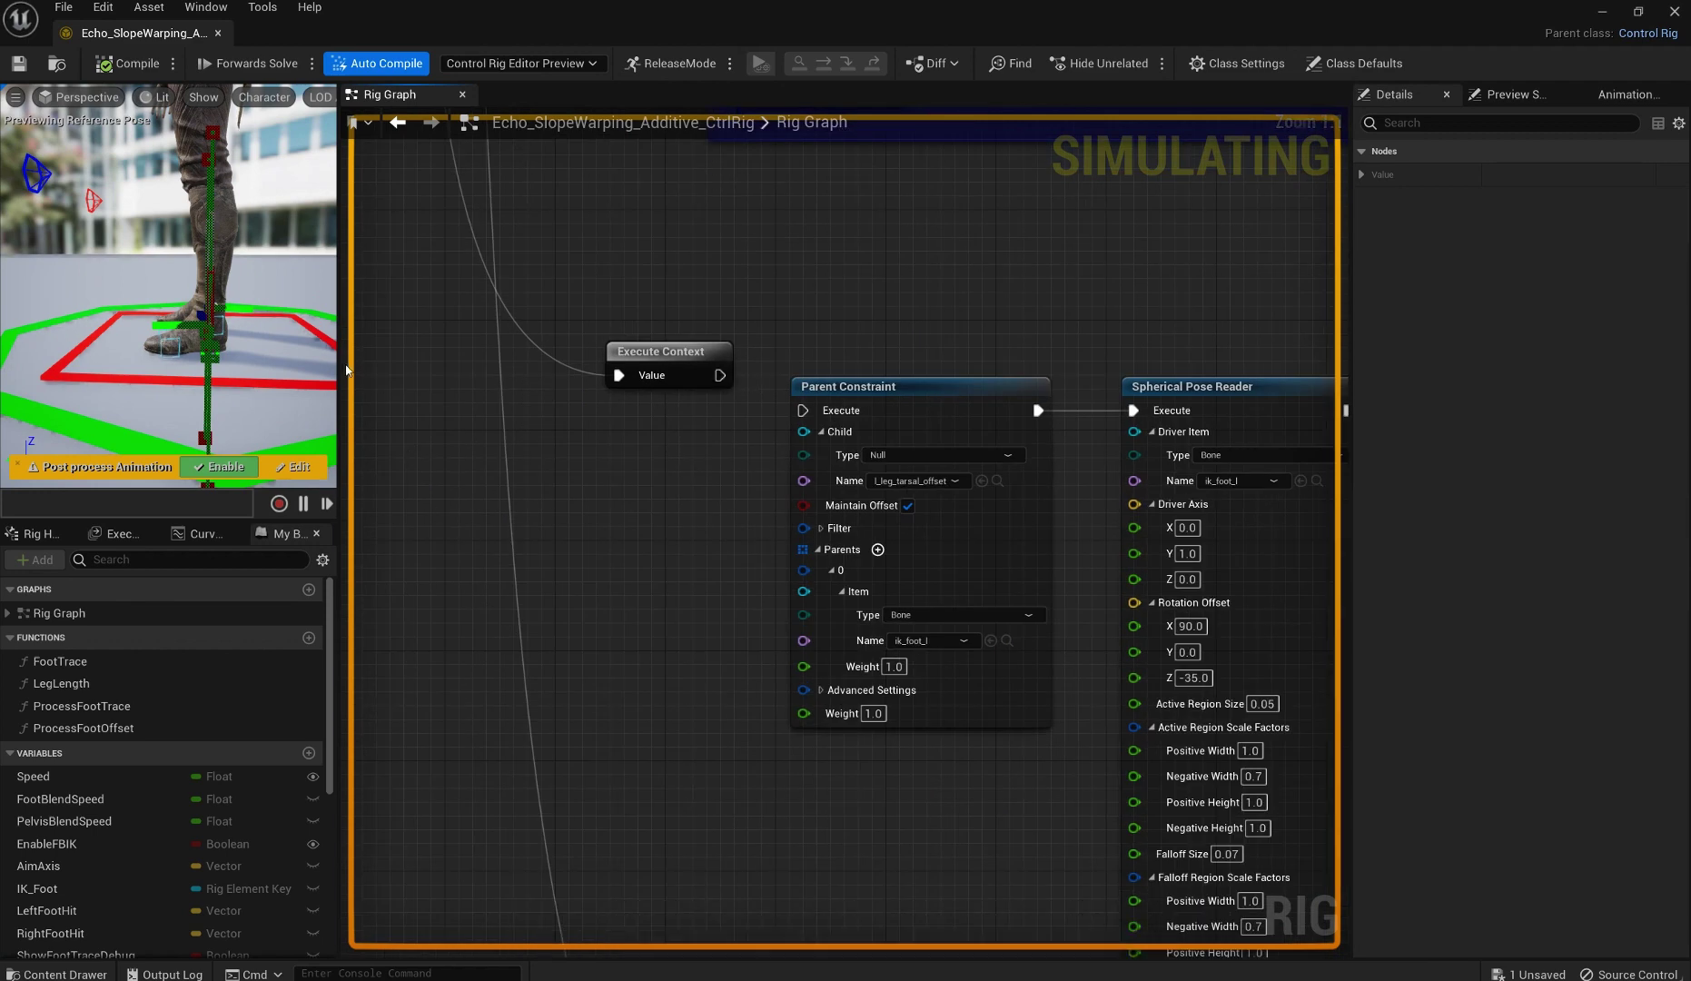
pyautogui.moveTo(346, 369); pyautogui.dragTo(558, 370)
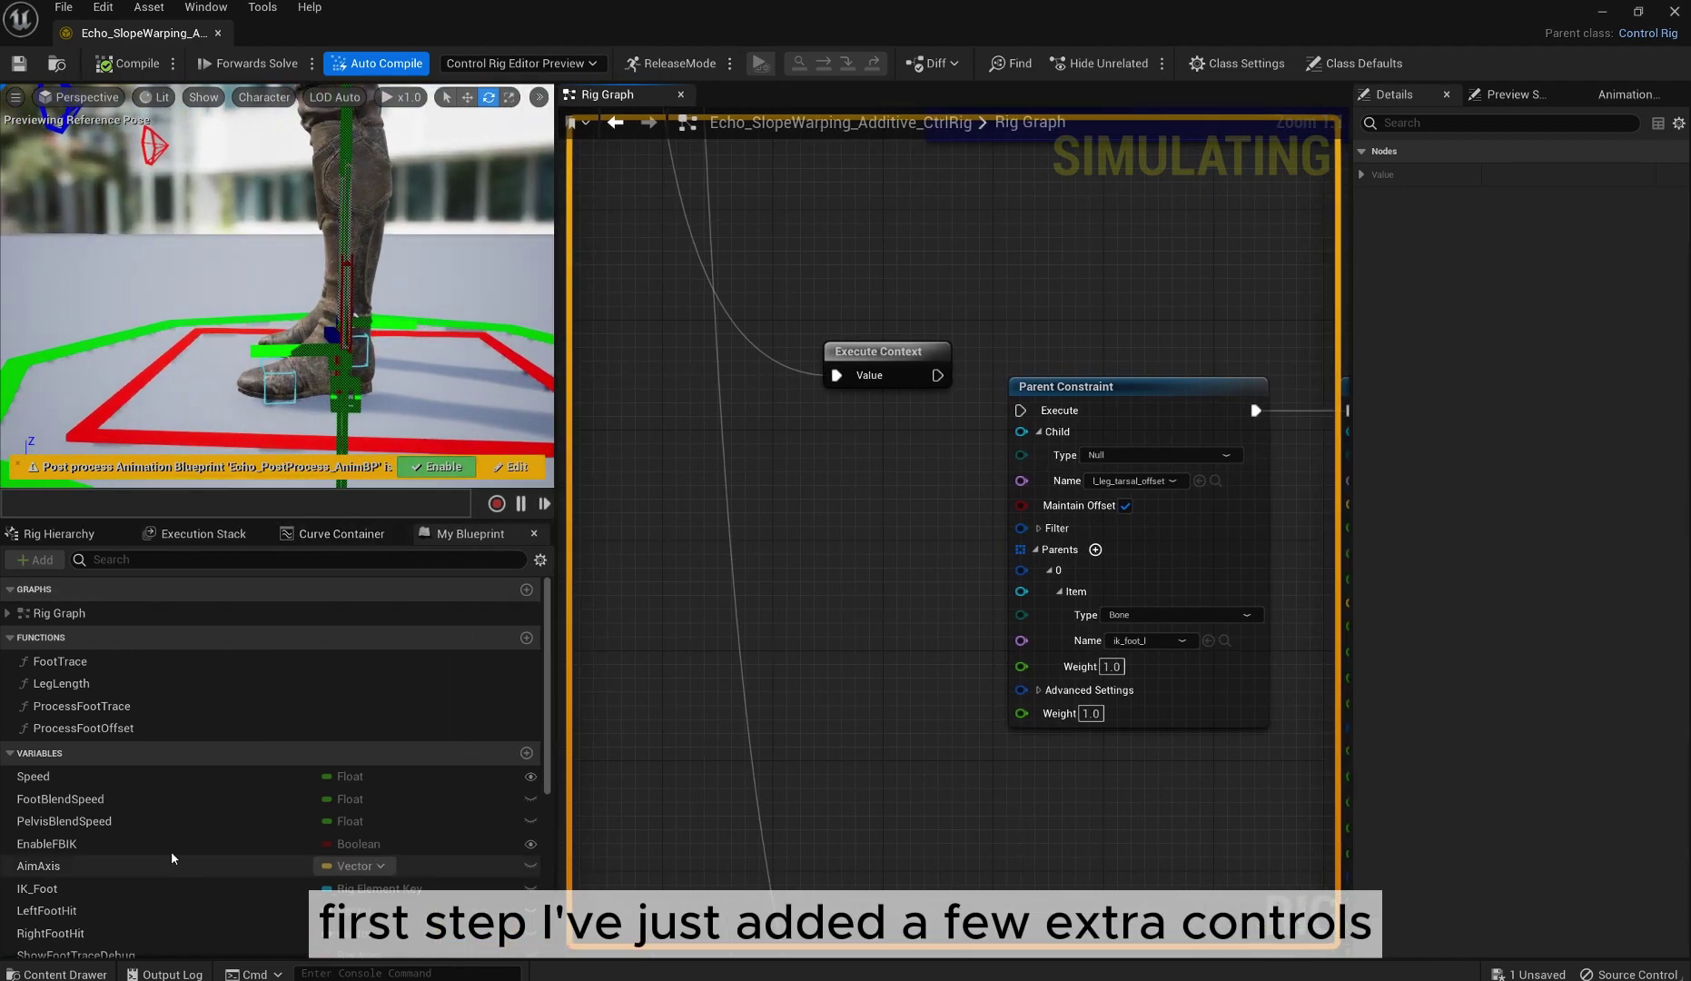
# Show the rig hierarchy, collapse the root bone, and select the l_leg_tarsal_ctl control.
pyautogui.click(59, 533)
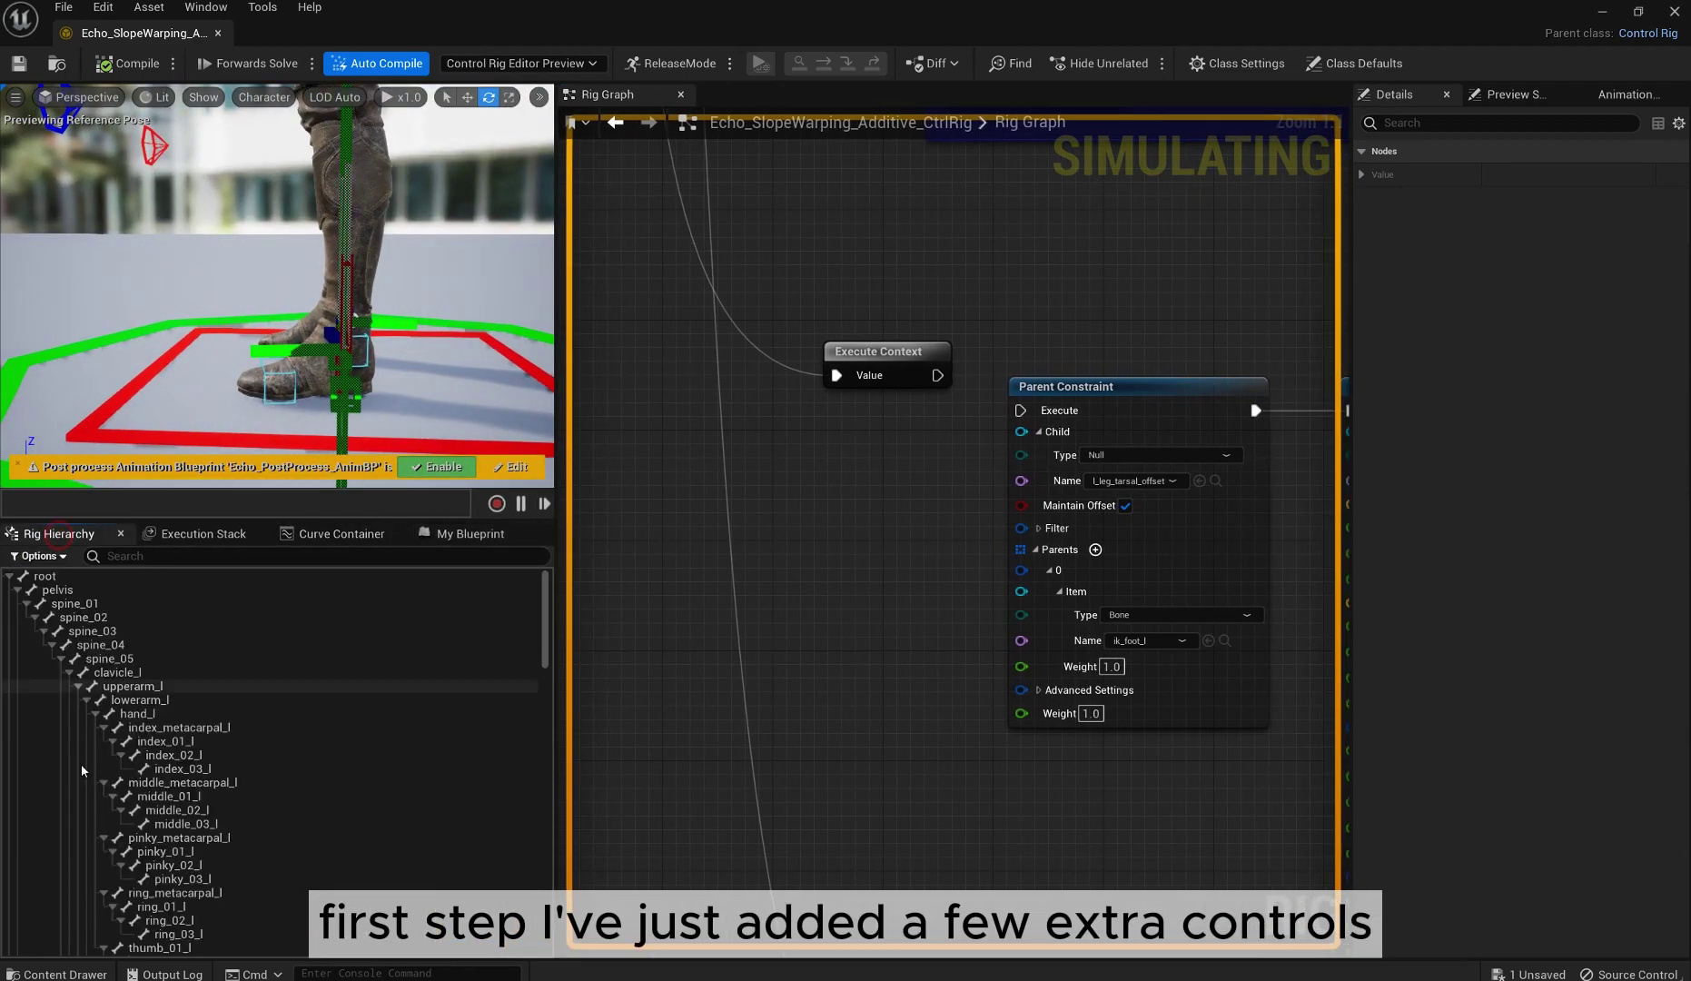
pyautogui.click(8, 578)
pyautogui.click(81, 699)
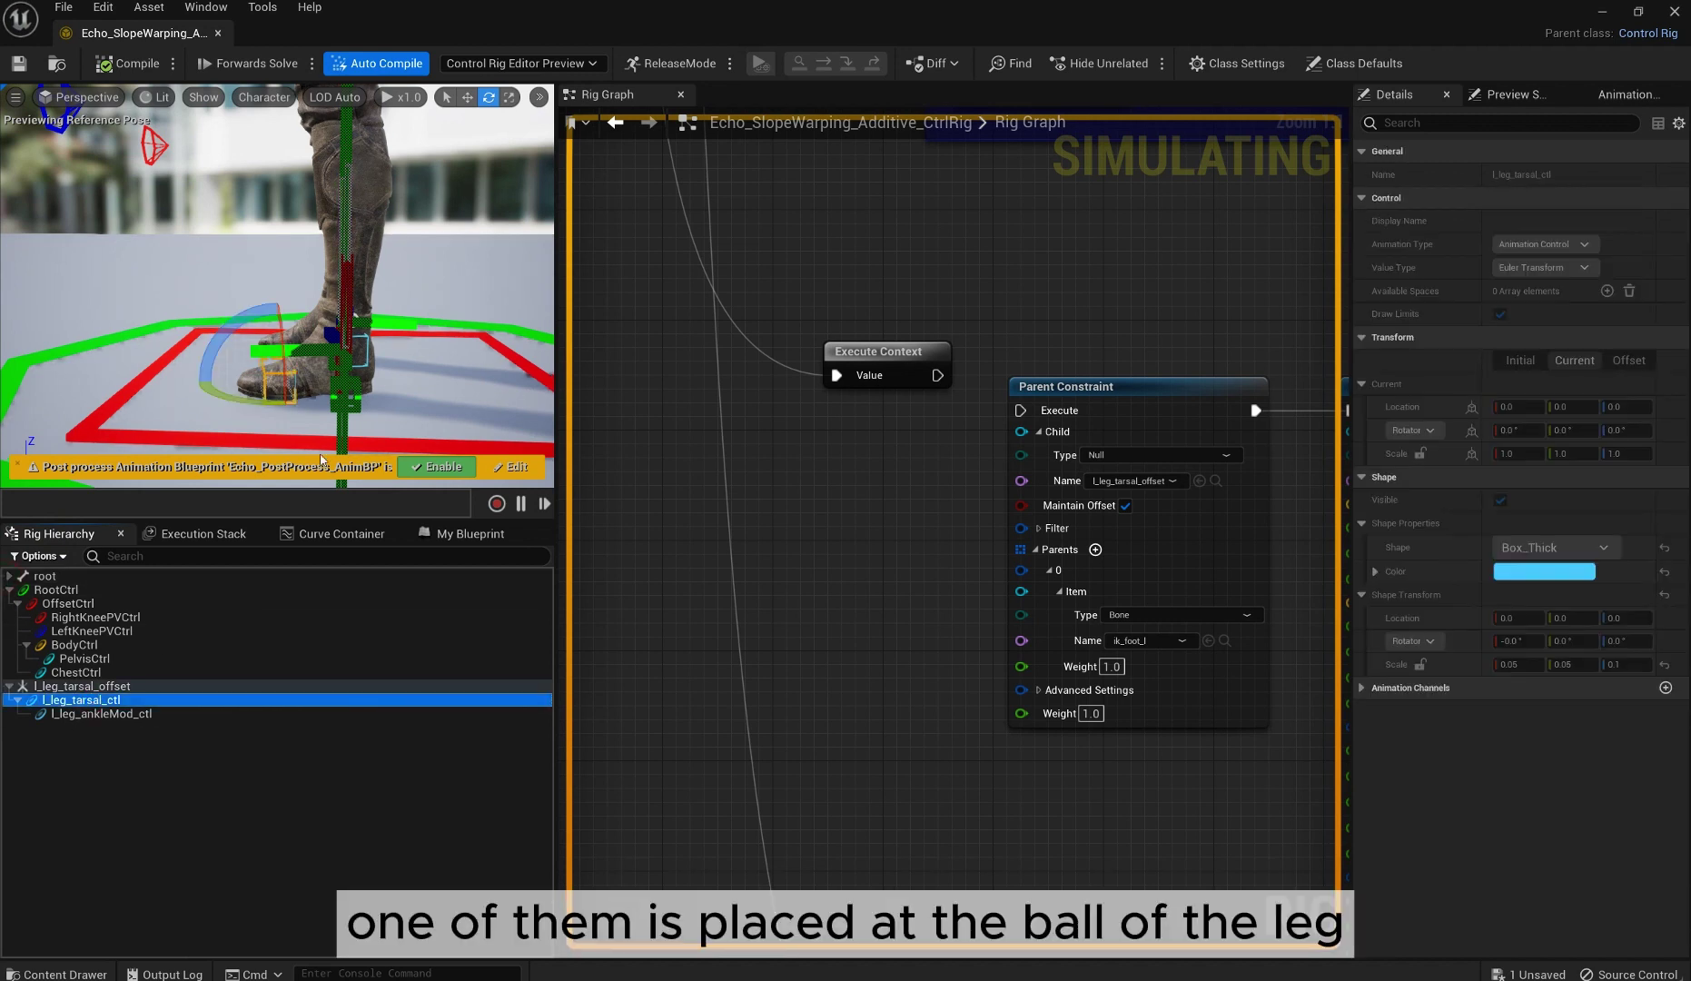
# Display the character's bones in the rig preview and select the l_leg_ankleMod_ctl control.
pyautogui.keyDown('alt'); pyautogui.moveTo(324, 449); pyautogui.dragTo(361, 444); pyautogui.keyUp('alt')
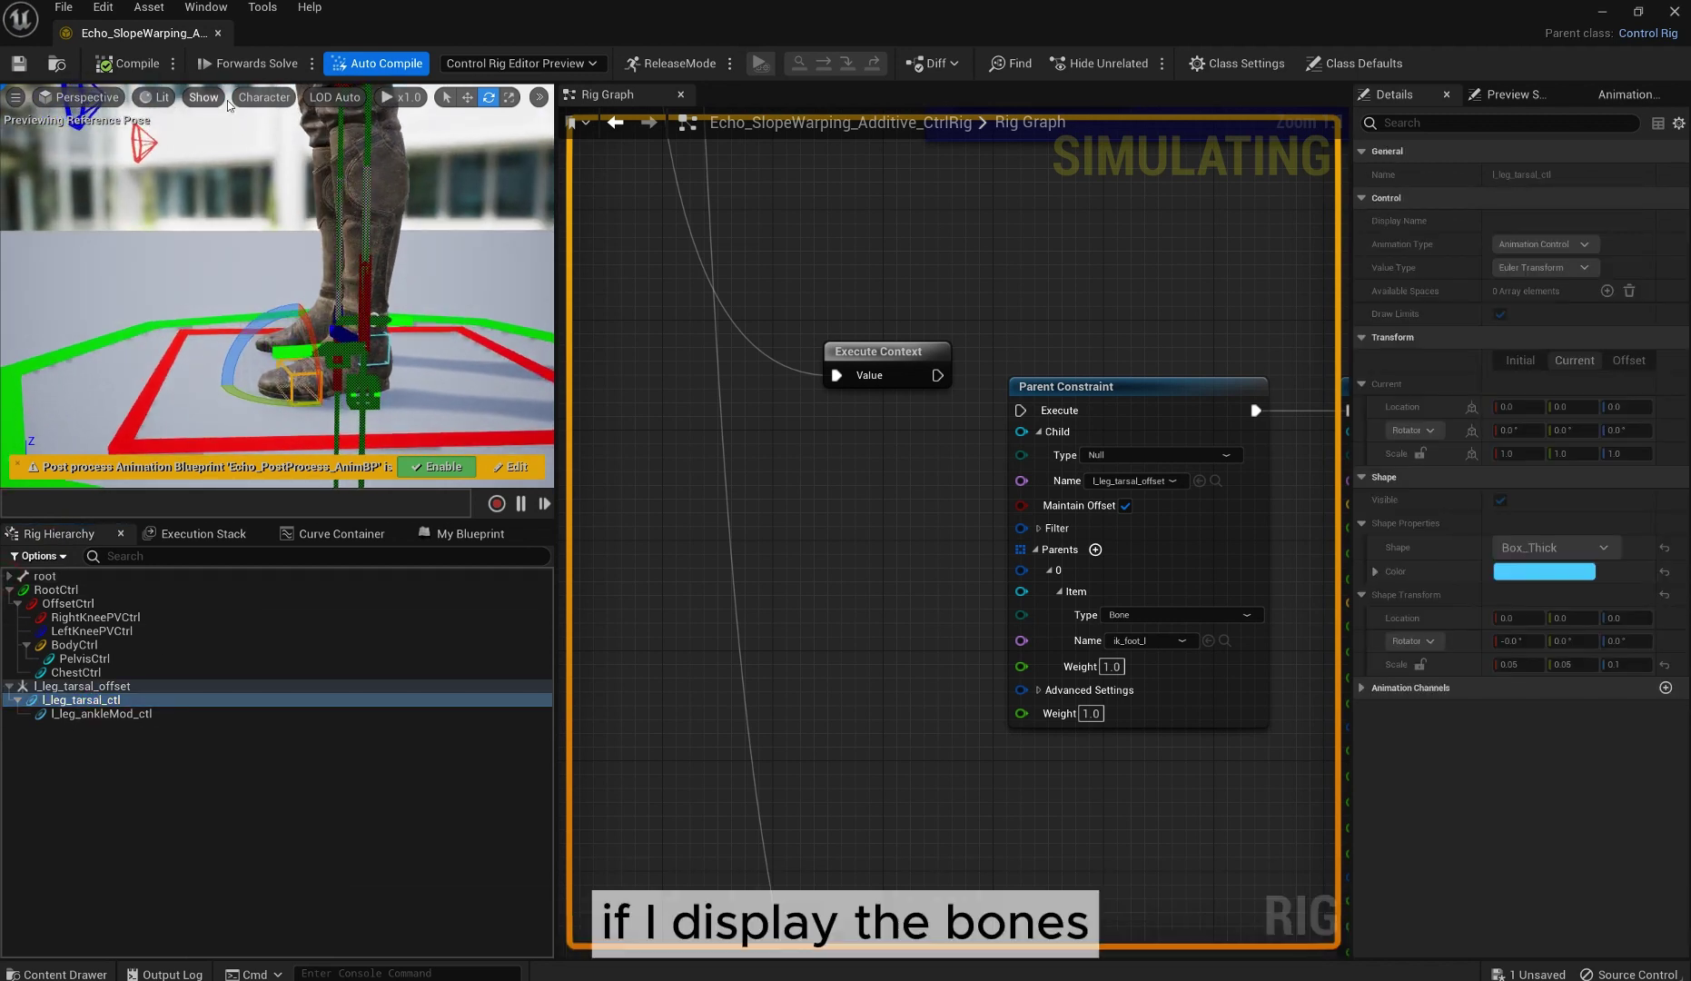
pyautogui.click(263, 97)
pyautogui.moveTo(292, 186)
pyautogui.click(402, 311)
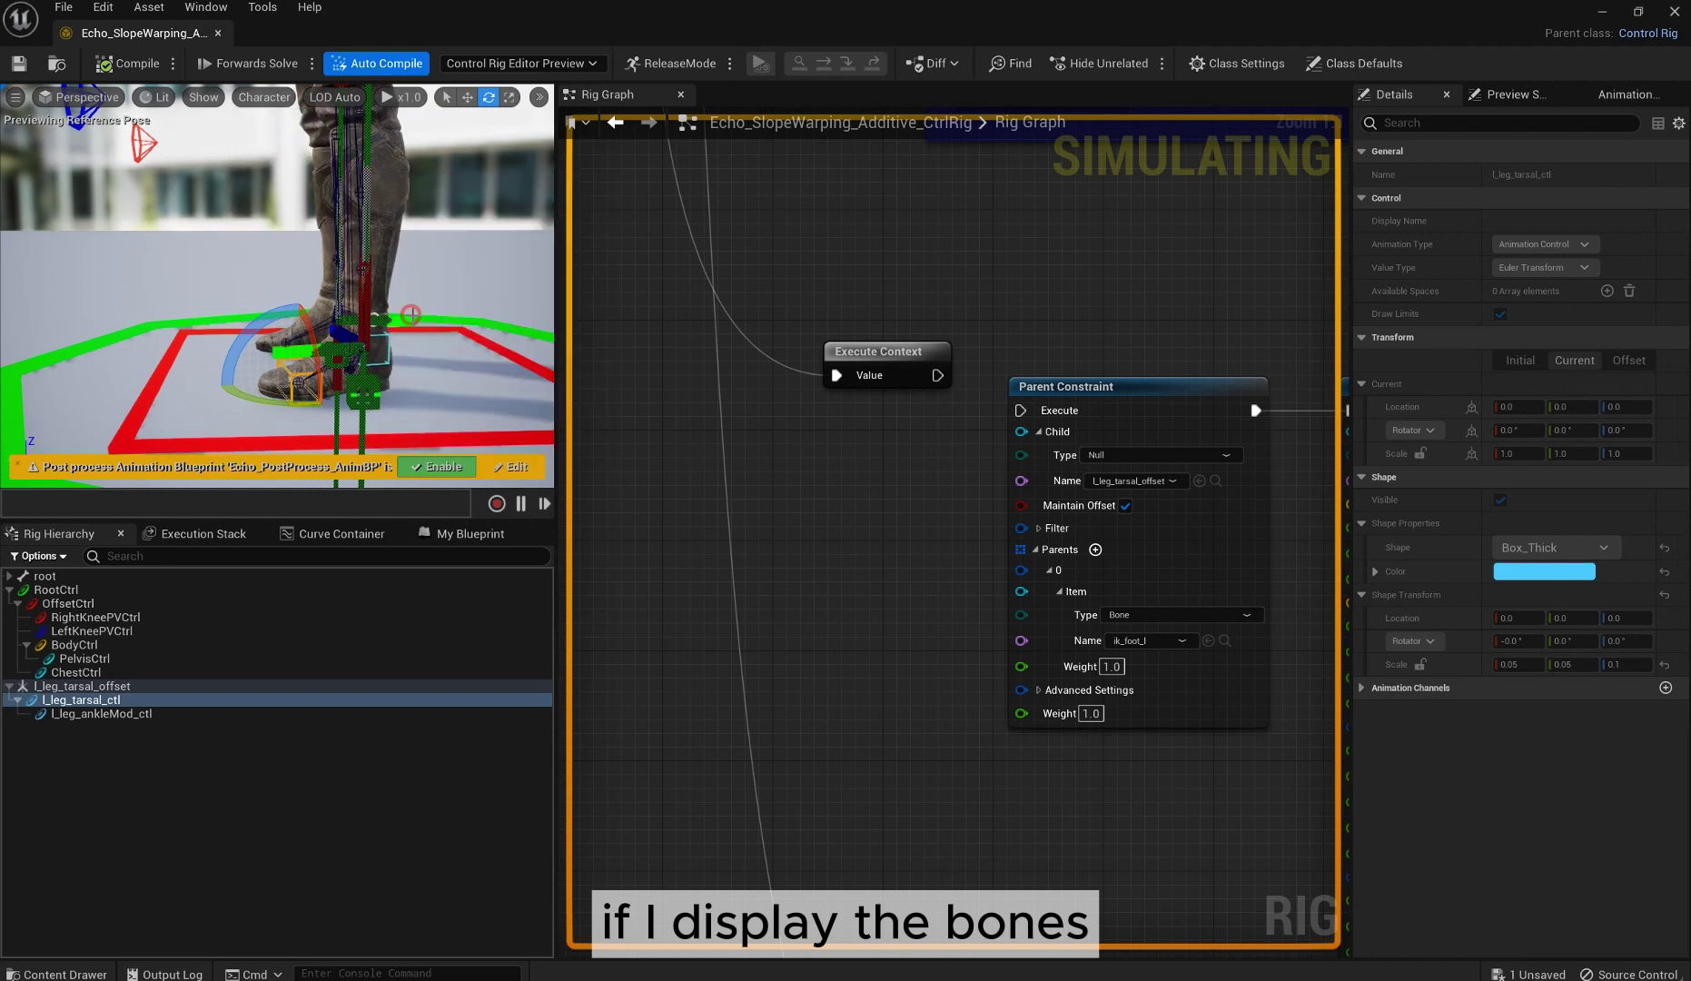
pyautogui.click(100, 714)
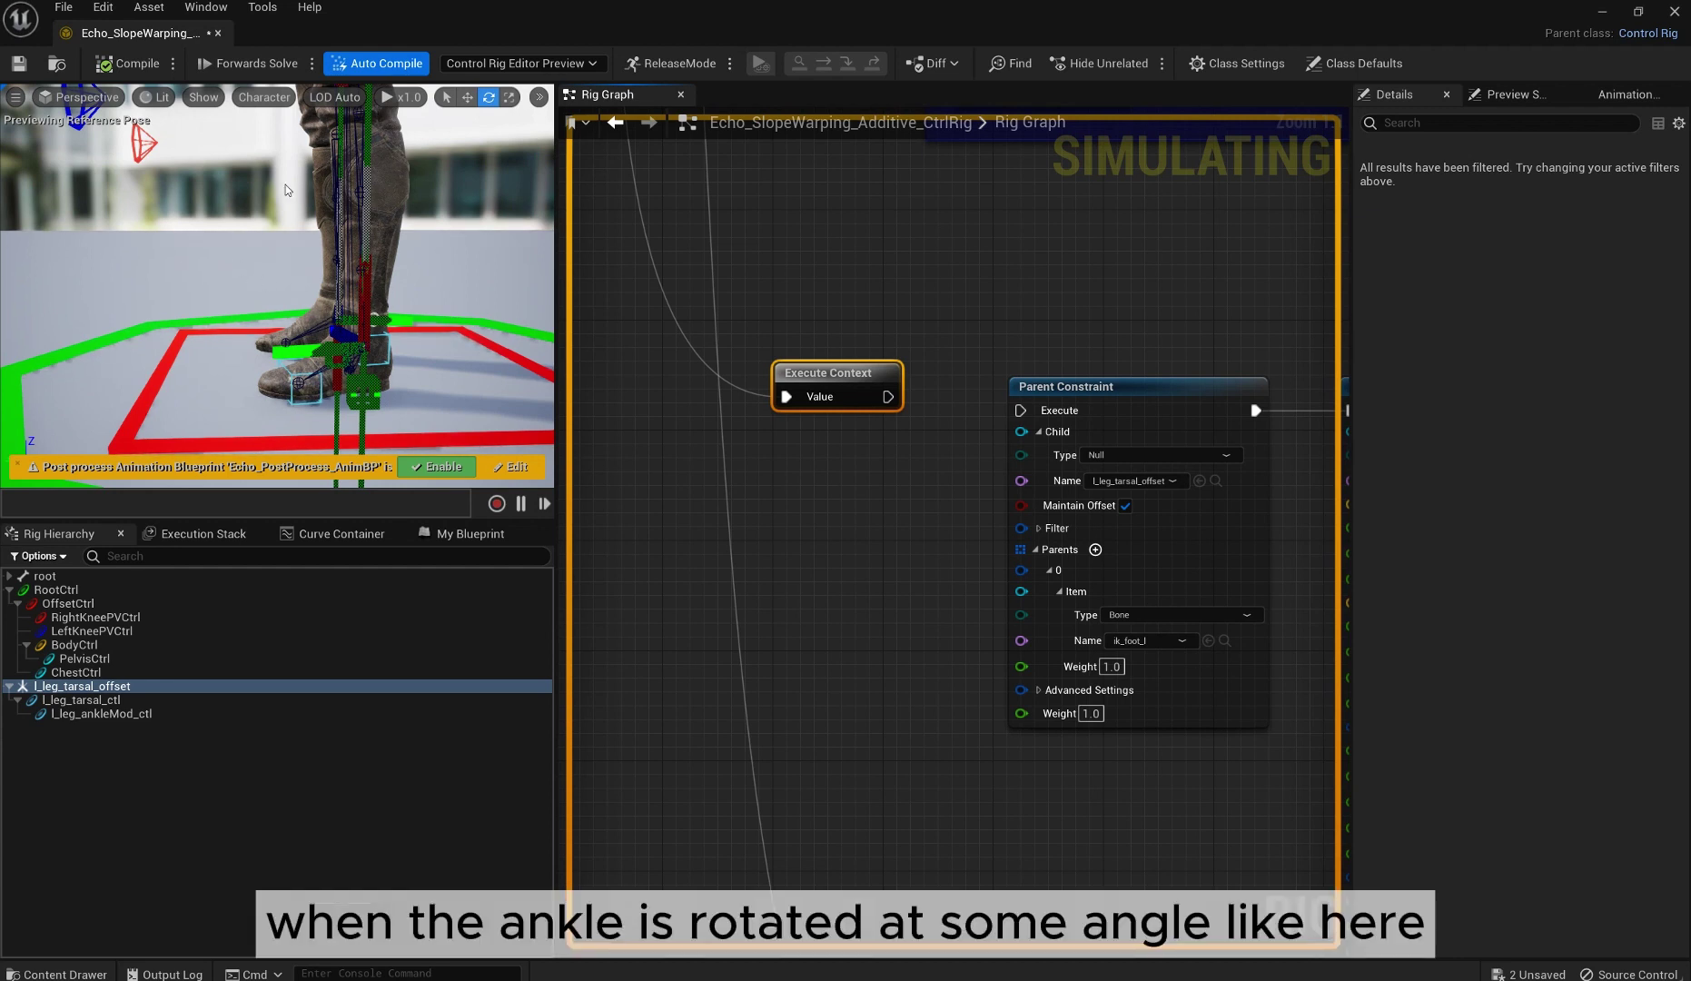
# Try rotating the l_leg_tarsal_ctl control at the ball of the left foot in the rig preview.
pyautogui.moveTo(1559, 11); pyautogui.dragTo(847, 1)
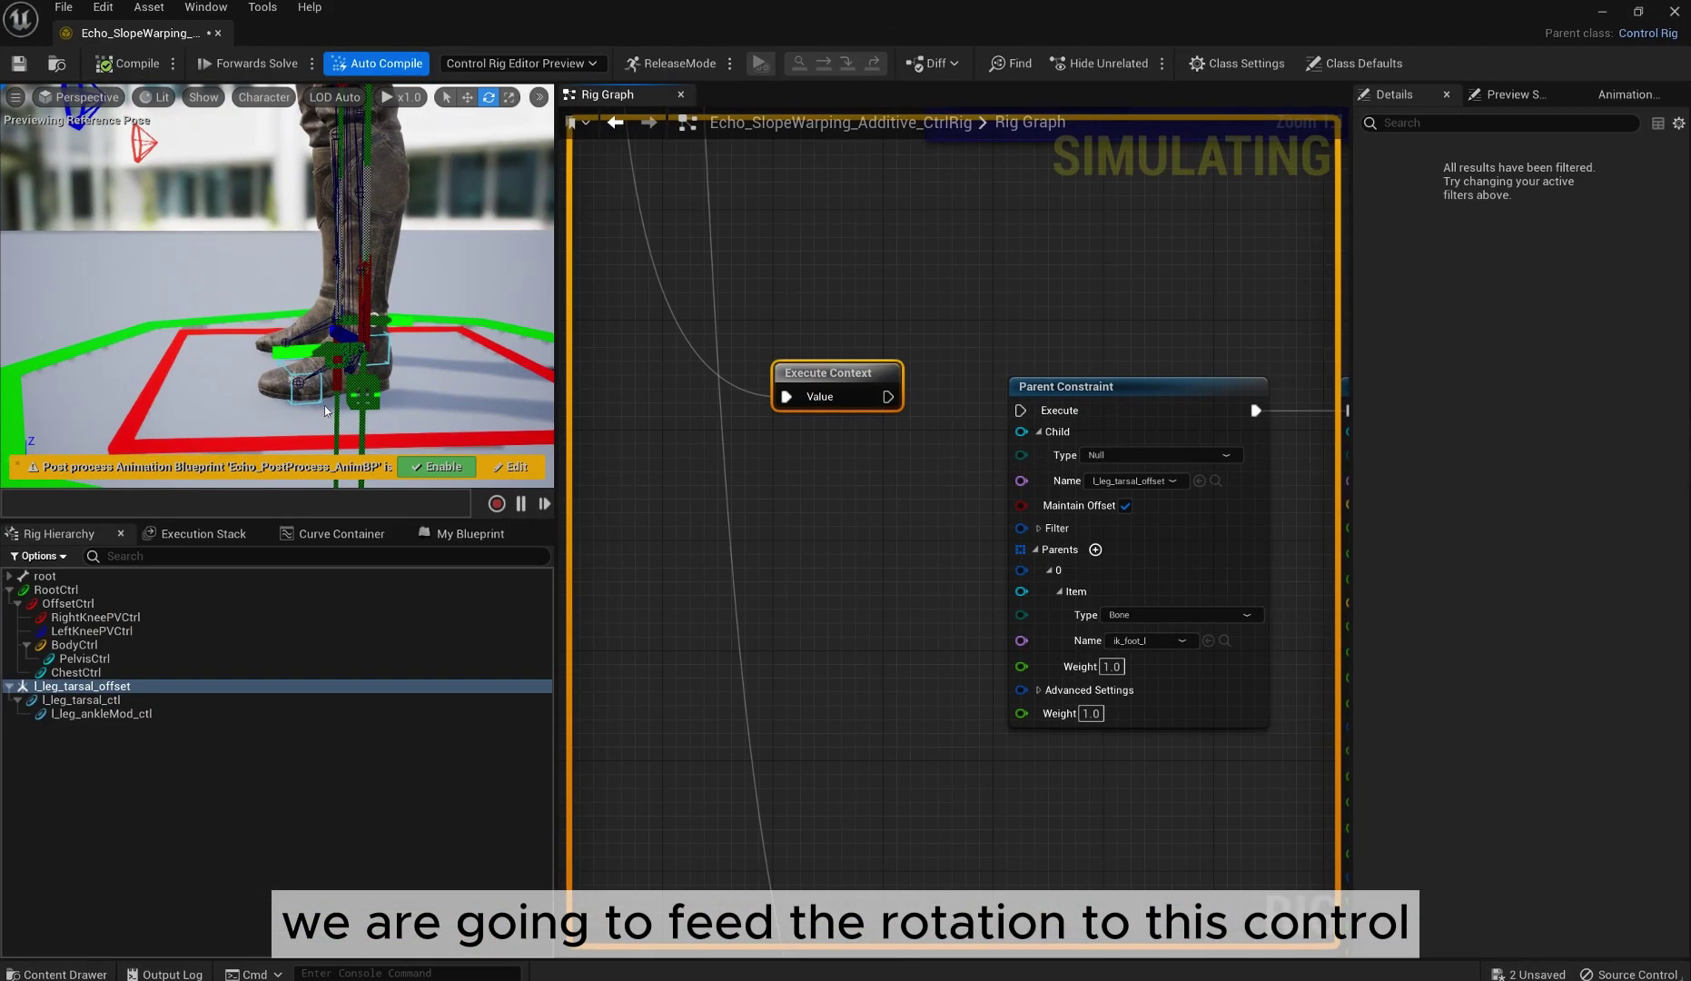
pyautogui.click(304, 374)
pyautogui.moveTo(283, 316); pyautogui.dragTo(220, 389)
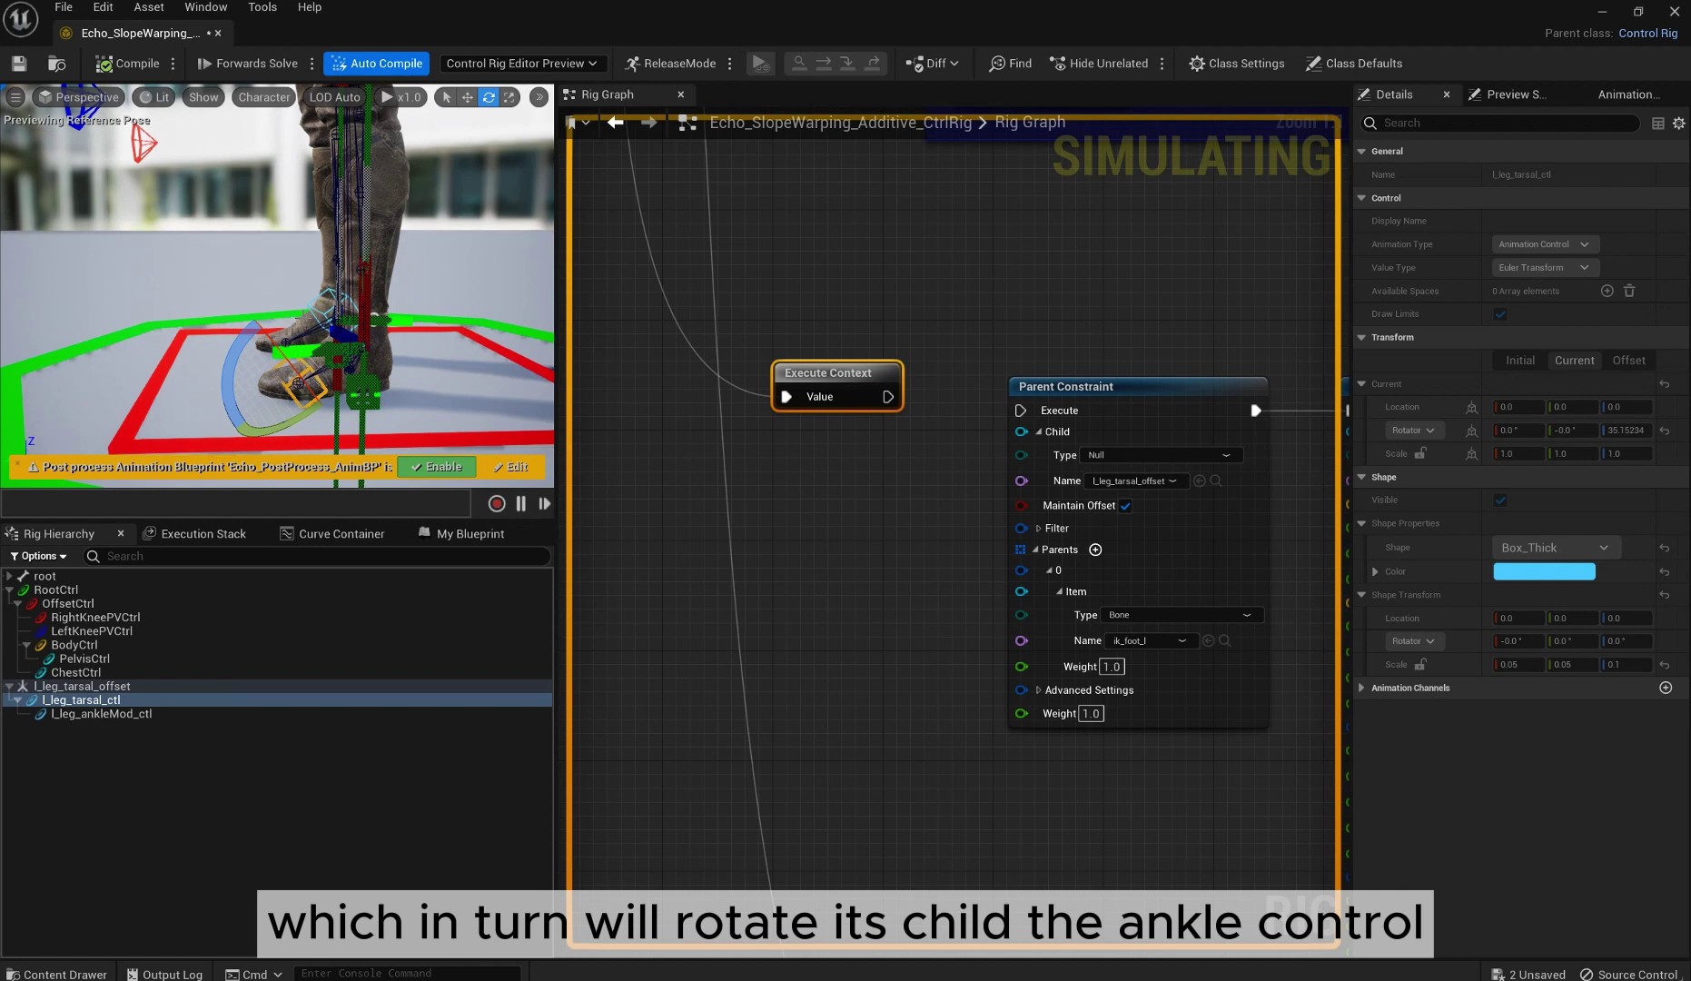
# Connect the incoming execution flow to the Parent Constraint node and select the l_leg_tarsal_offset null.
pyautogui.moveTo(885, 397); pyautogui.dragTo(1020, 409)
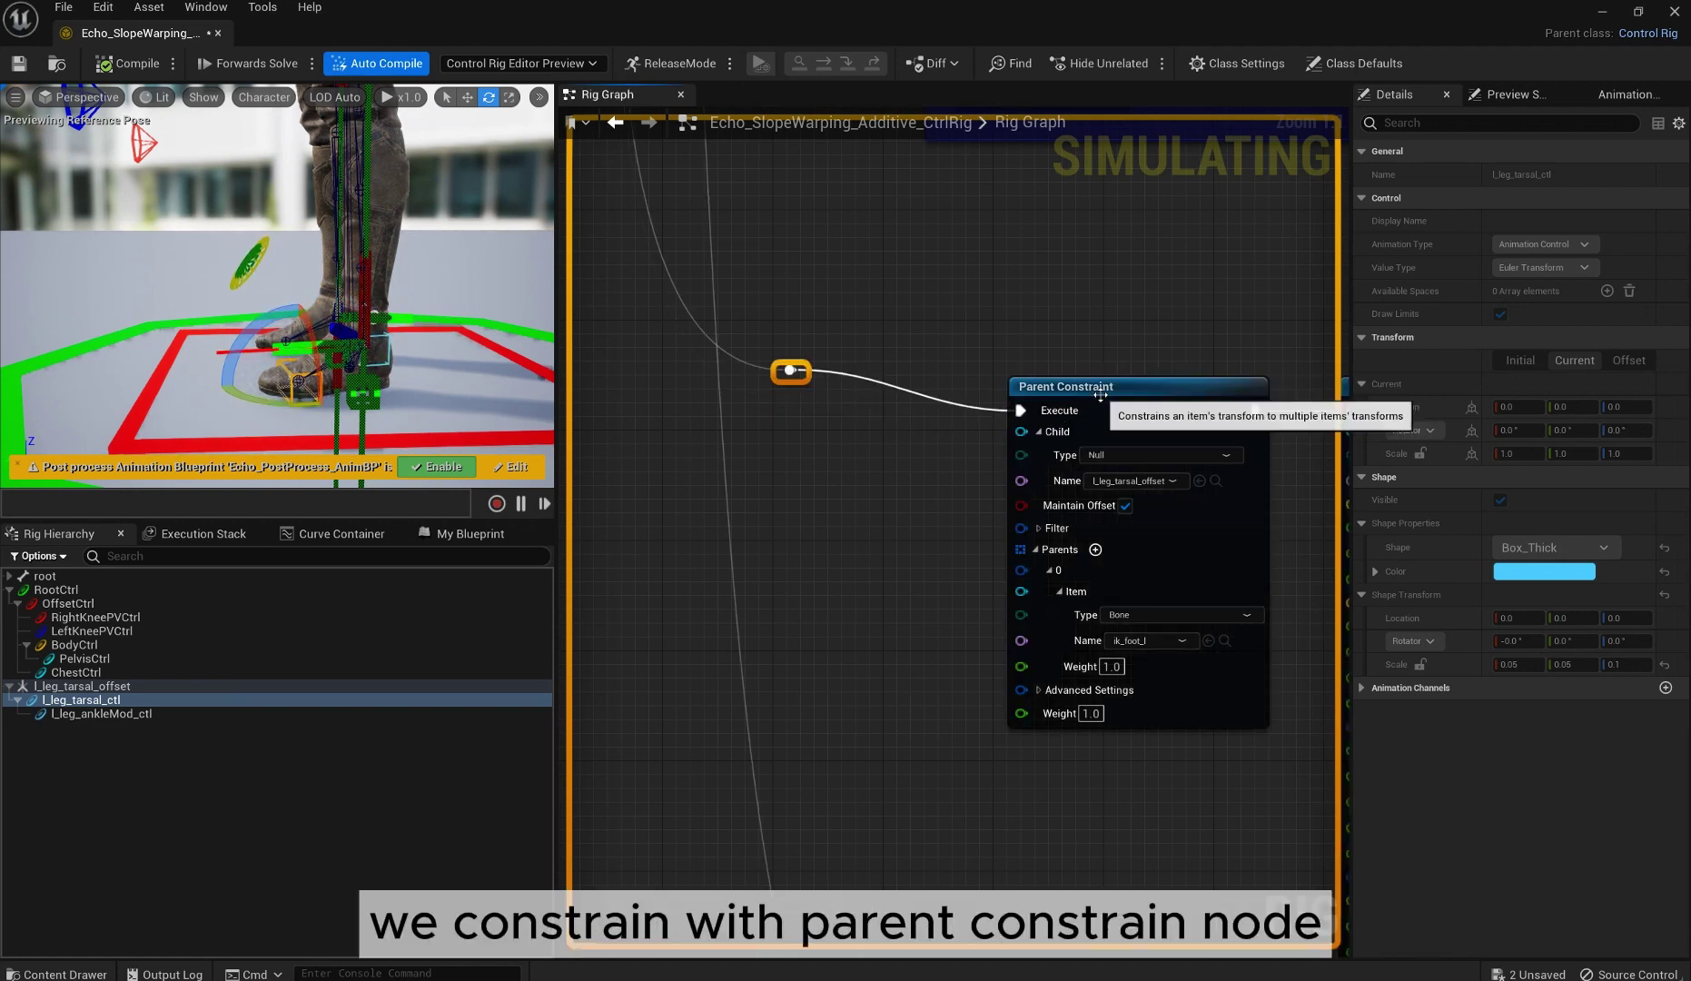
pyautogui.click(95, 687)
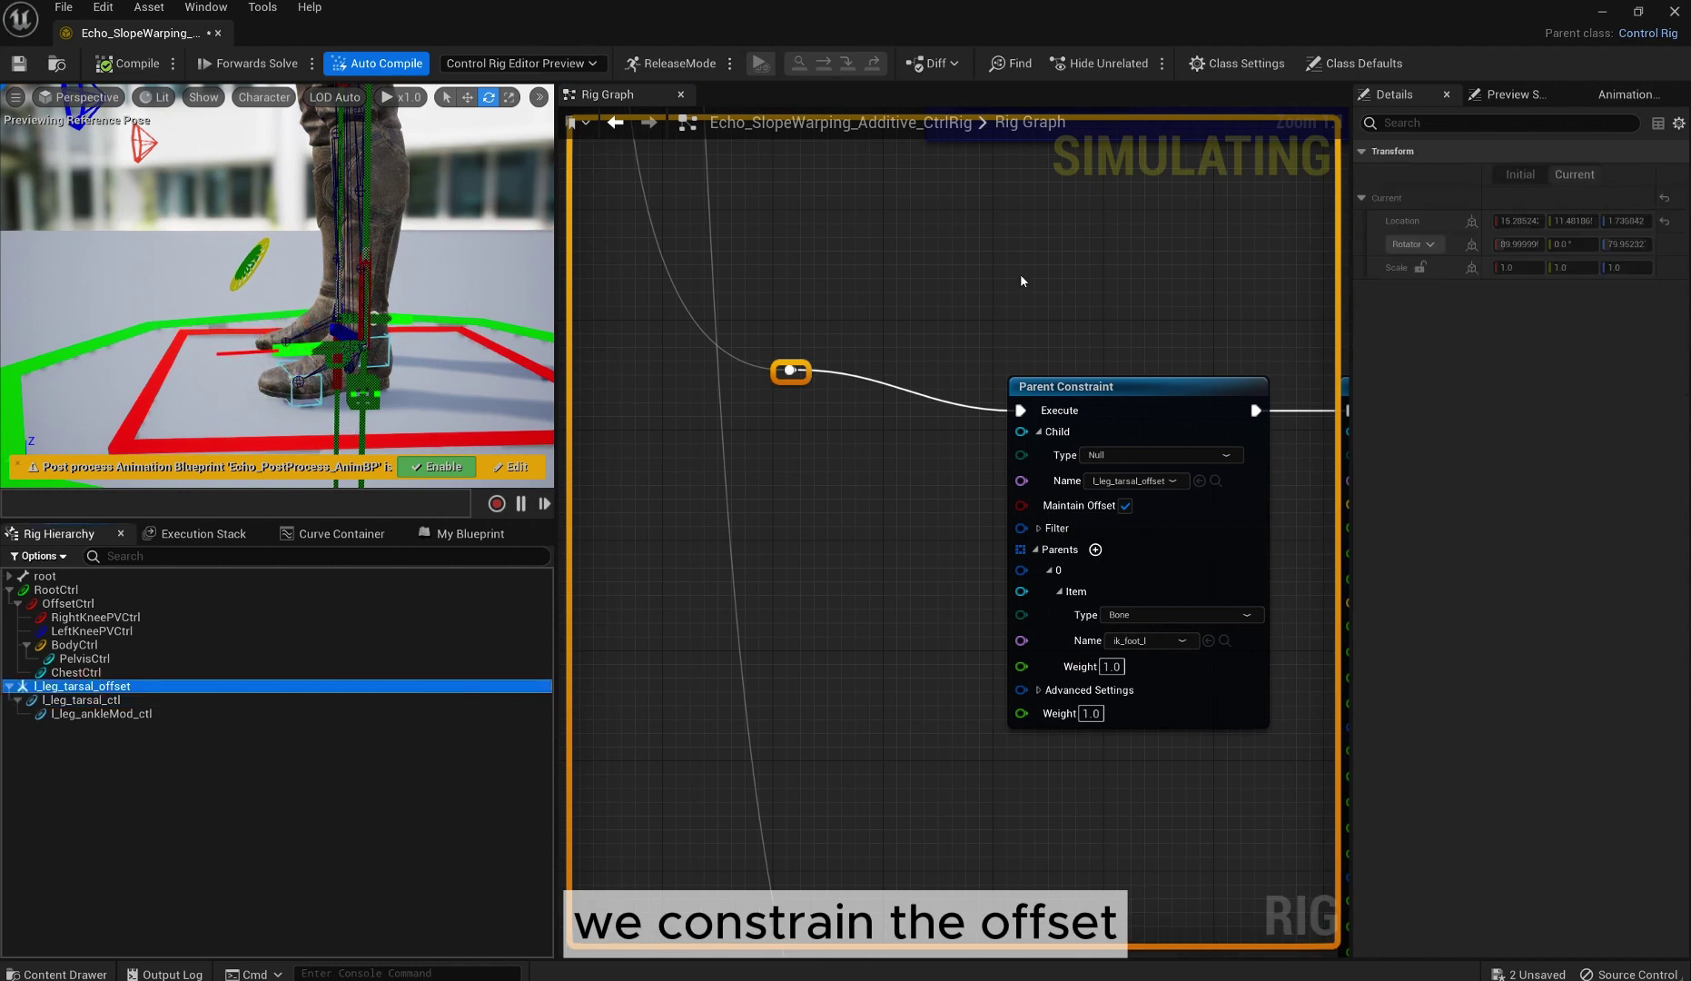
# Examine the settings of the Spherical Pose Reader node that tracks the ik_foot_l bone.
pyautogui.moveTo(1152, 259); pyautogui.dragTo(906, 247, button='right')
pyautogui.moveTo(1125, 310); pyautogui.dragTo(881, 219, button='right')
pyautogui.click(922, 291)
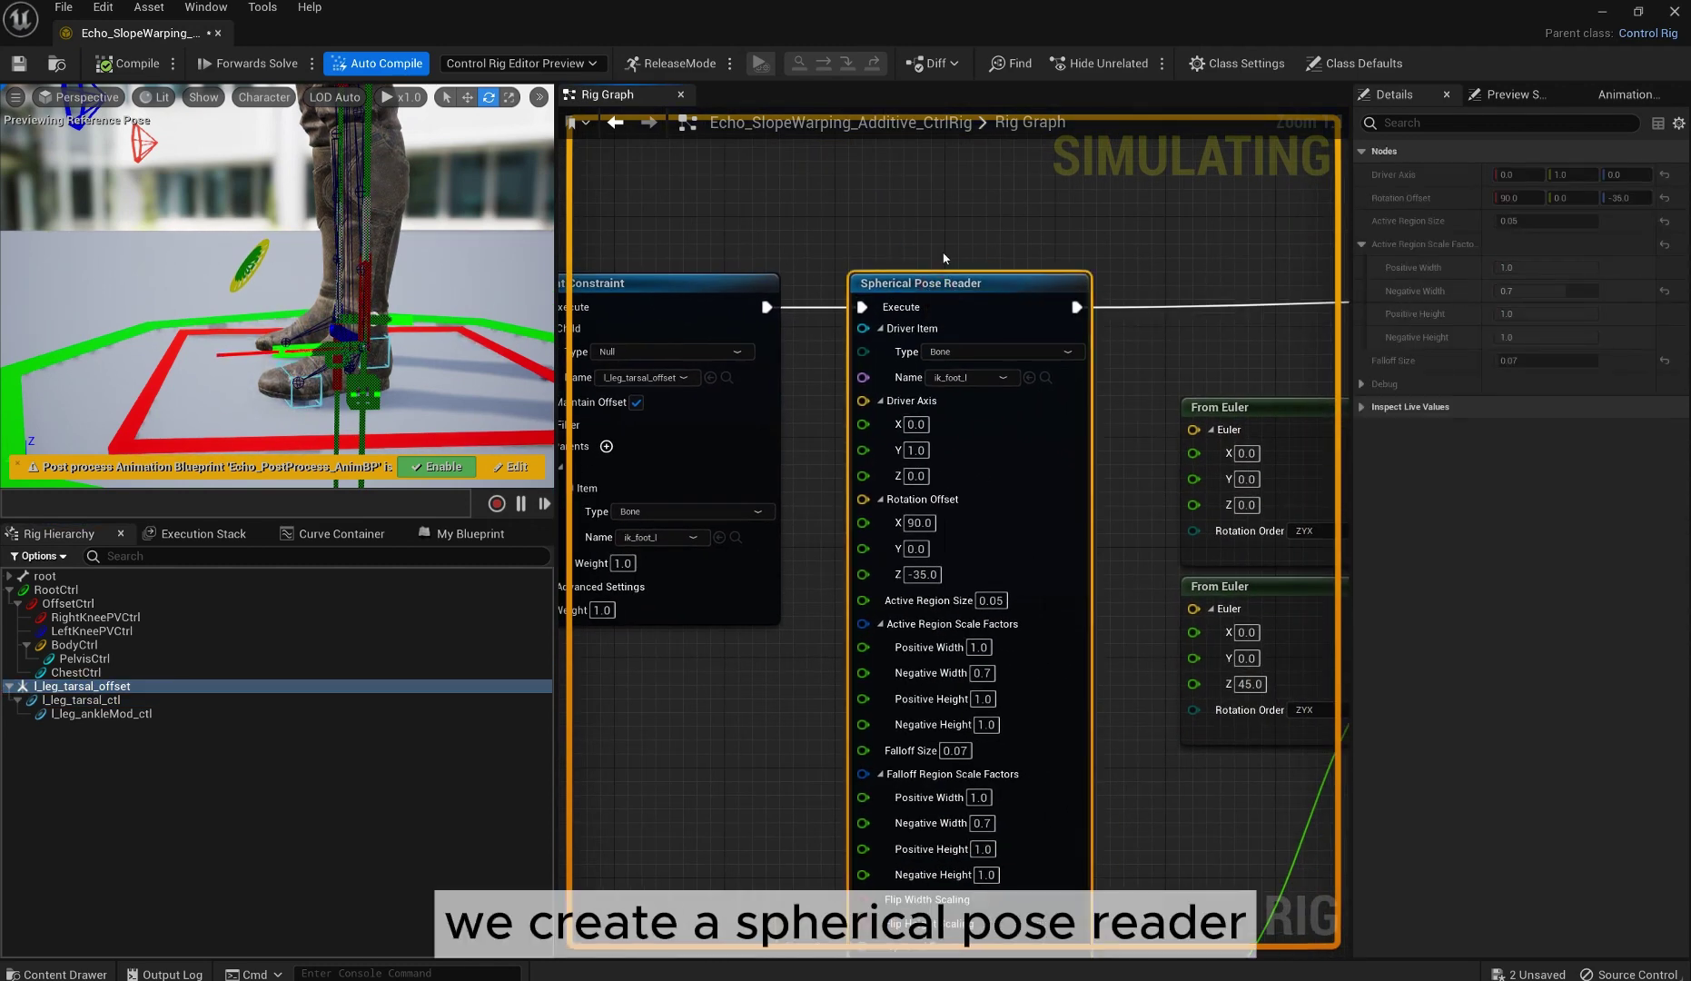
pyautogui.moveTo(1129, 430); pyautogui.dragTo(1160, 359, button='right')
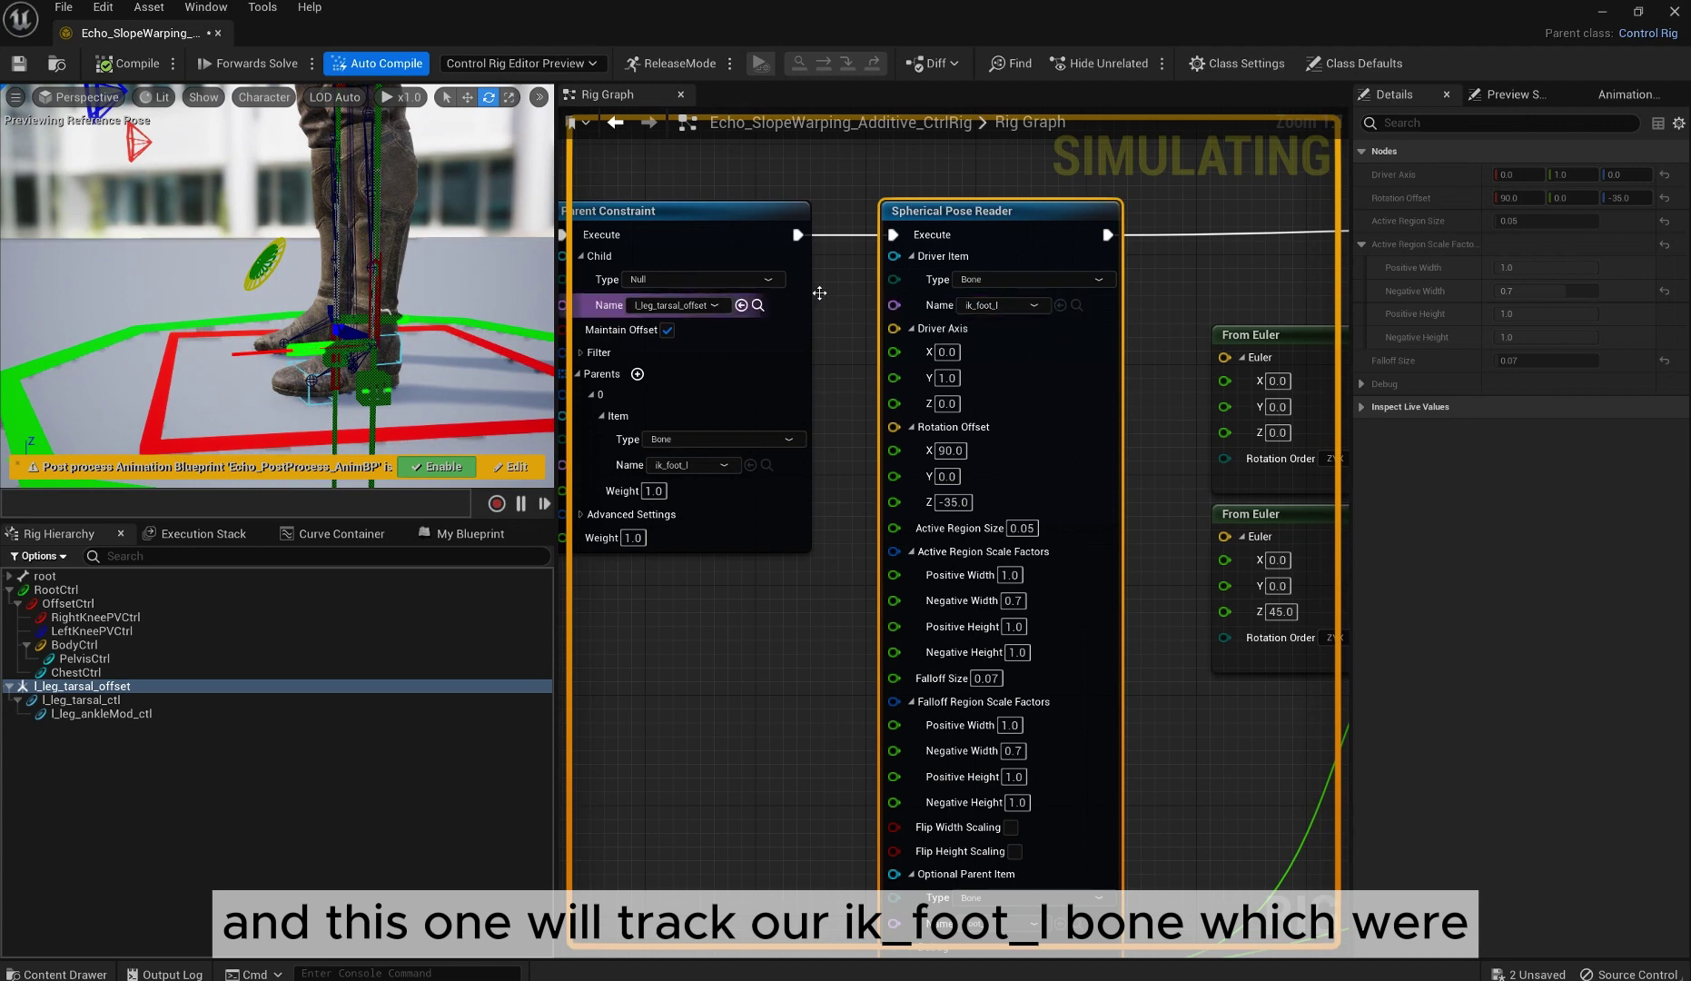
pyautogui.scroll(-1, 831, 302)
pyautogui.scroll(-4, 832, 309)
pyautogui.moveTo(830, 247); pyautogui.dragTo(902, 318, button='right')
pyautogui.scroll(5, 895, 419)
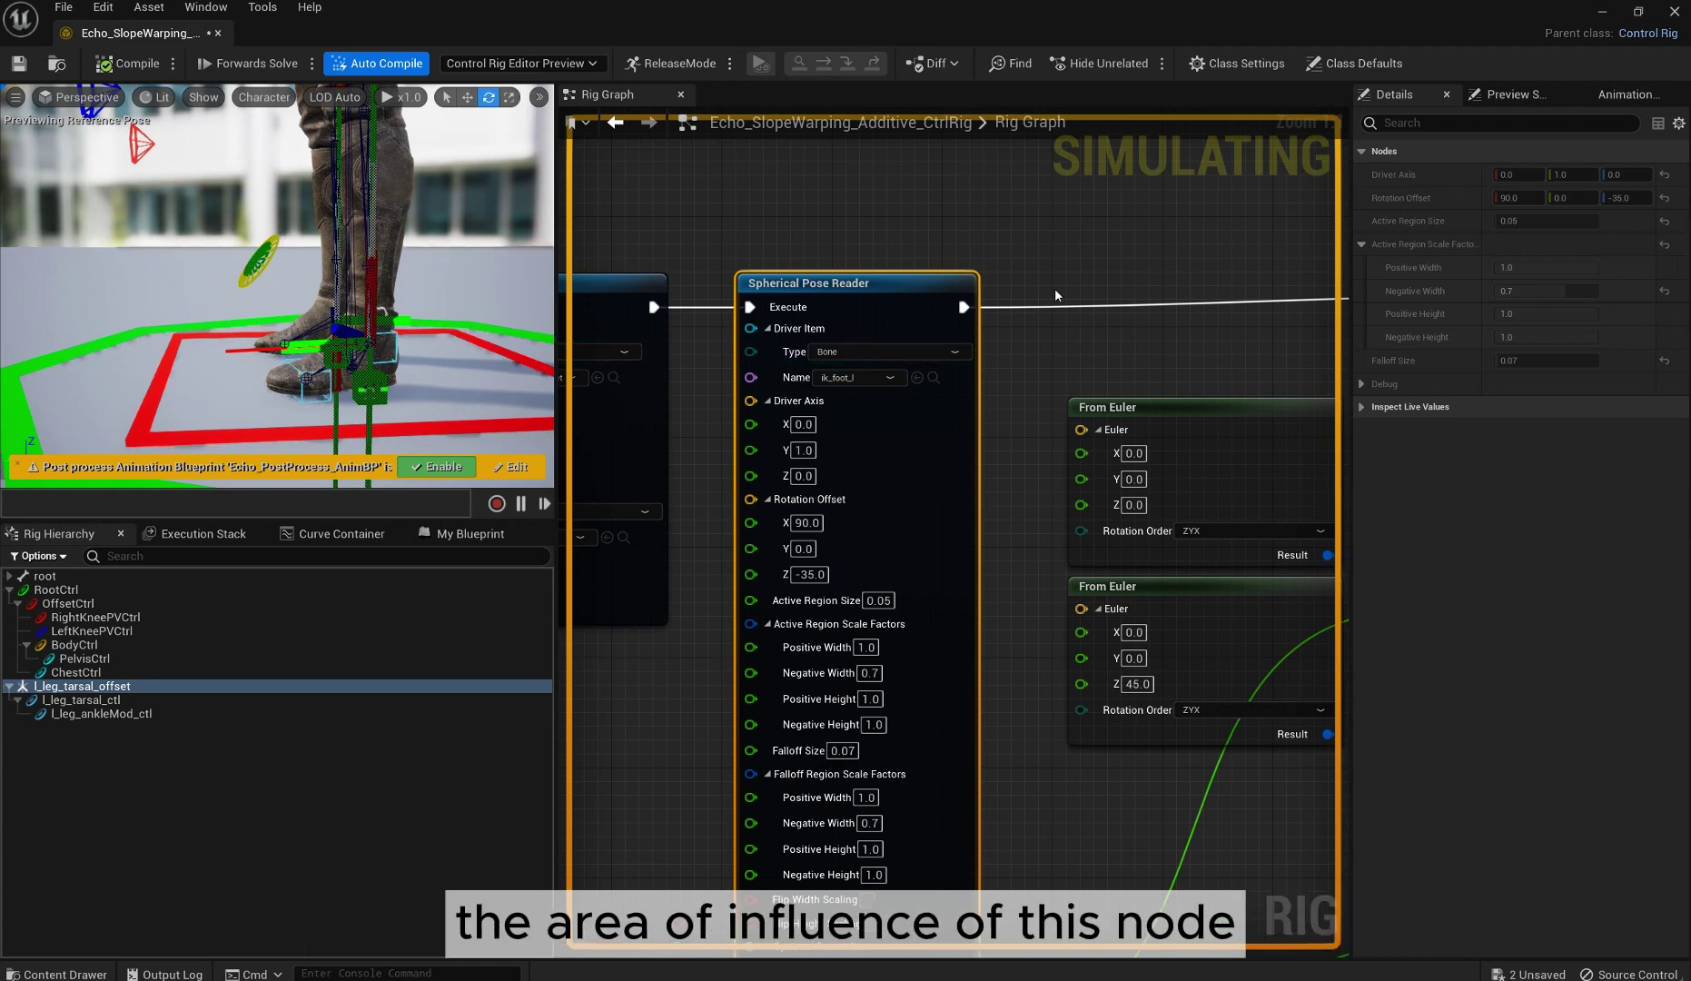
# Examine how the two From Euler nodes and the Interpolate node drive the Set Rotation node for l_leg_tarsal_ctl.
pyautogui.moveTo(1095, 252); pyautogui.dragTo(891, 177, button='right')
pyautogui.moveTo(1080, 287); pyautogui.dragTo(1017, 250, button='right')
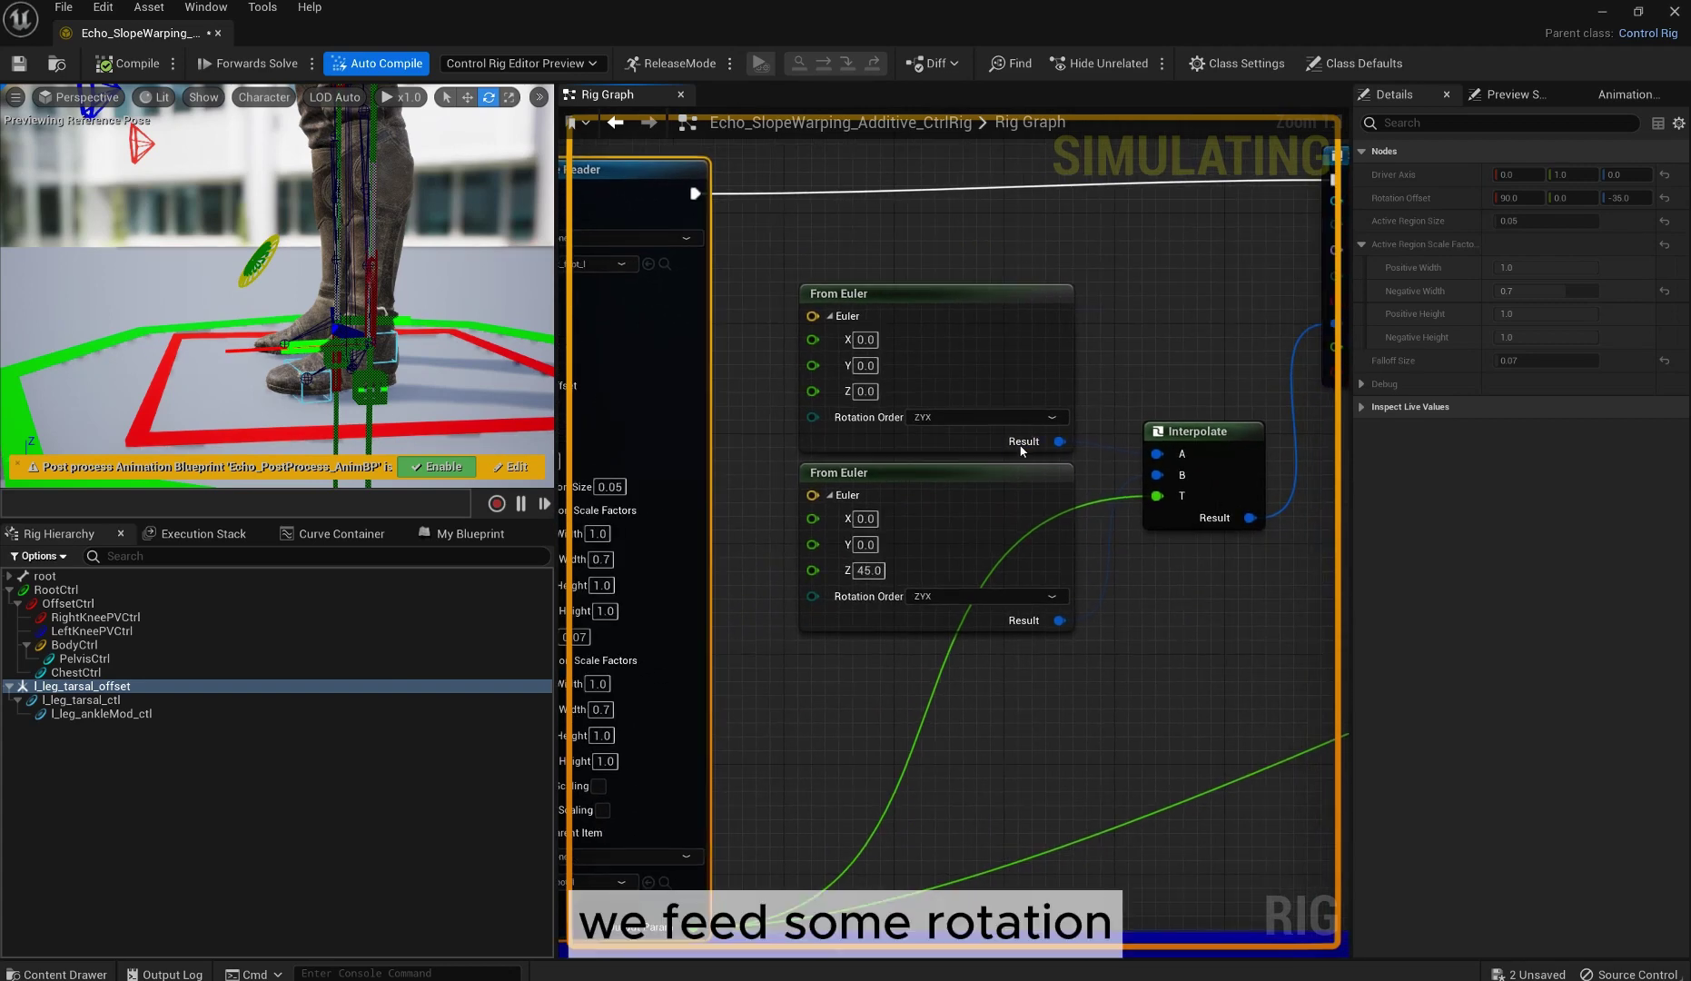
pyautogui.scroll(-1, 1144, 311)
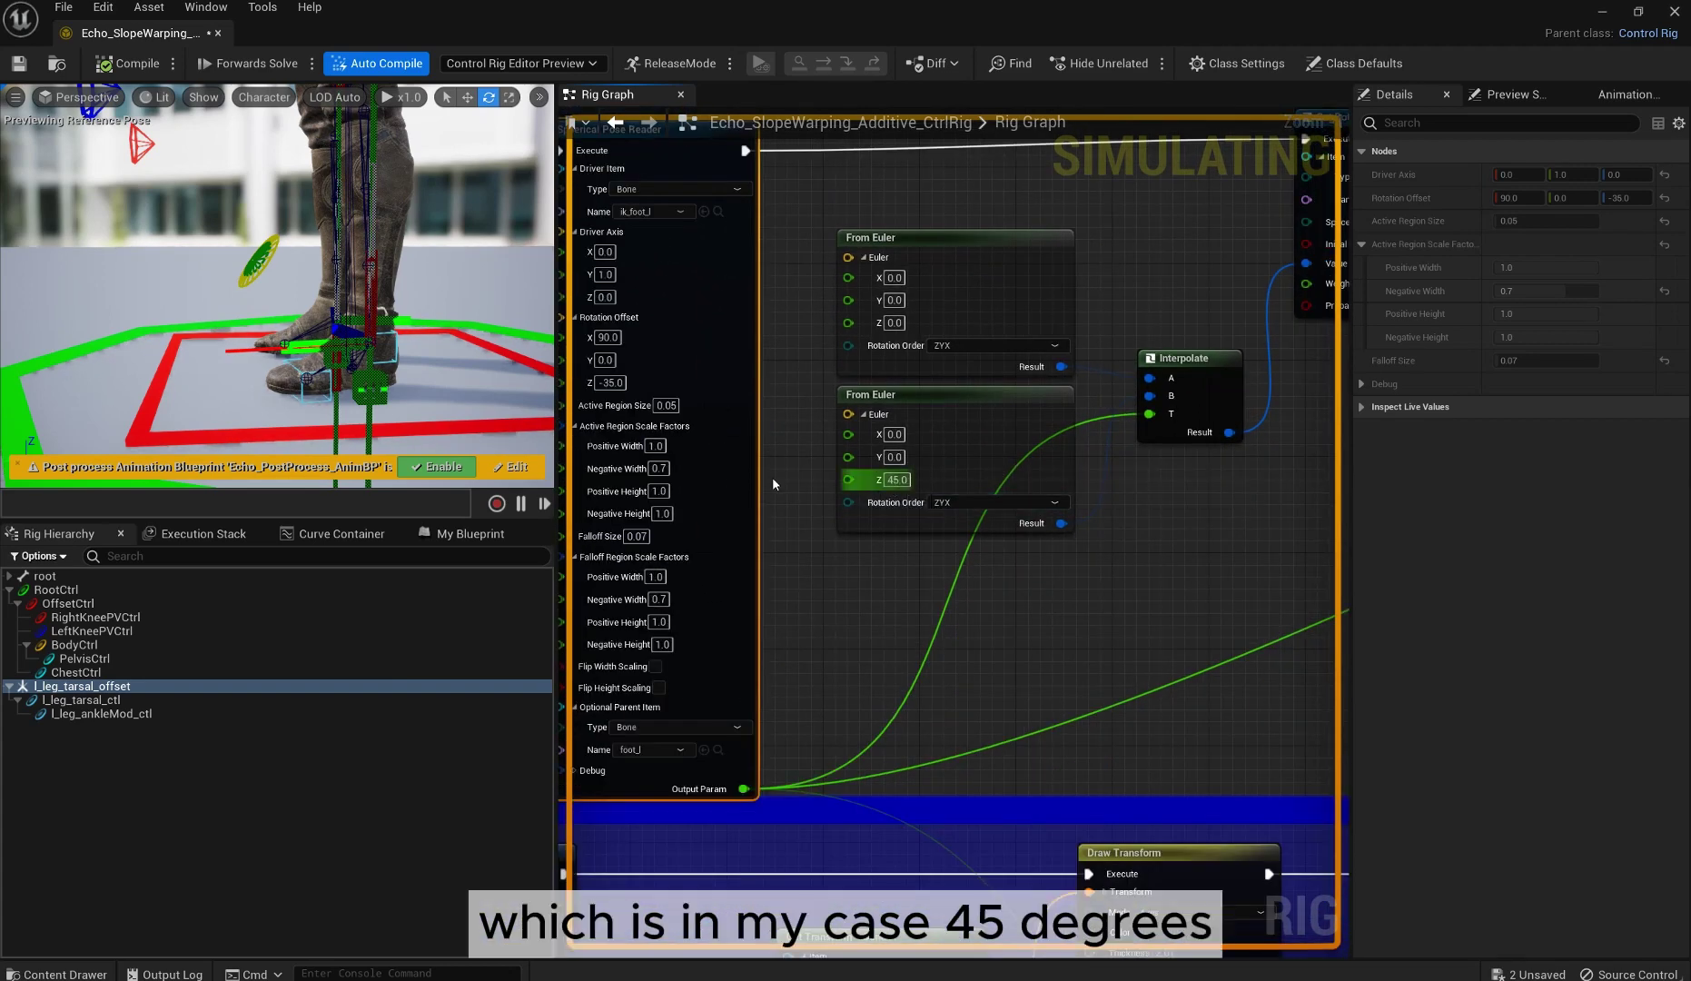
pyautogui.click(79, 699)
pyautogui.scroll(-2, 822, 628)
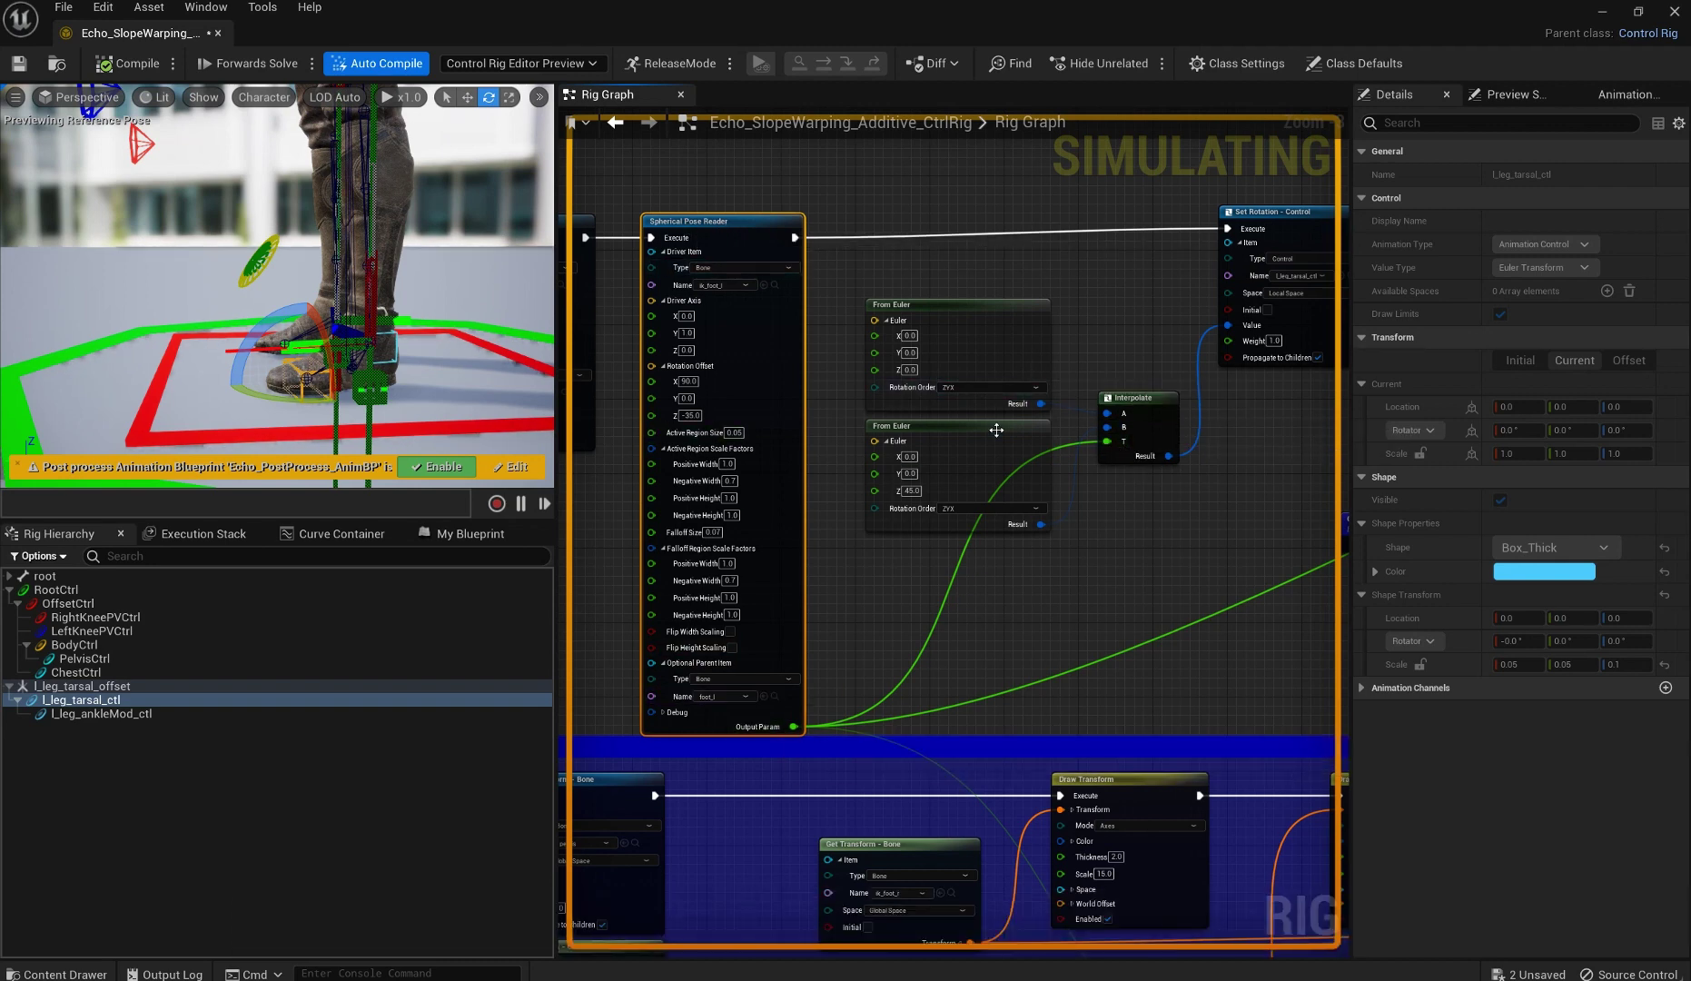
pyautogui.moveTo(1149, 273); pyautogui.dragTo(899, 318, button='right')
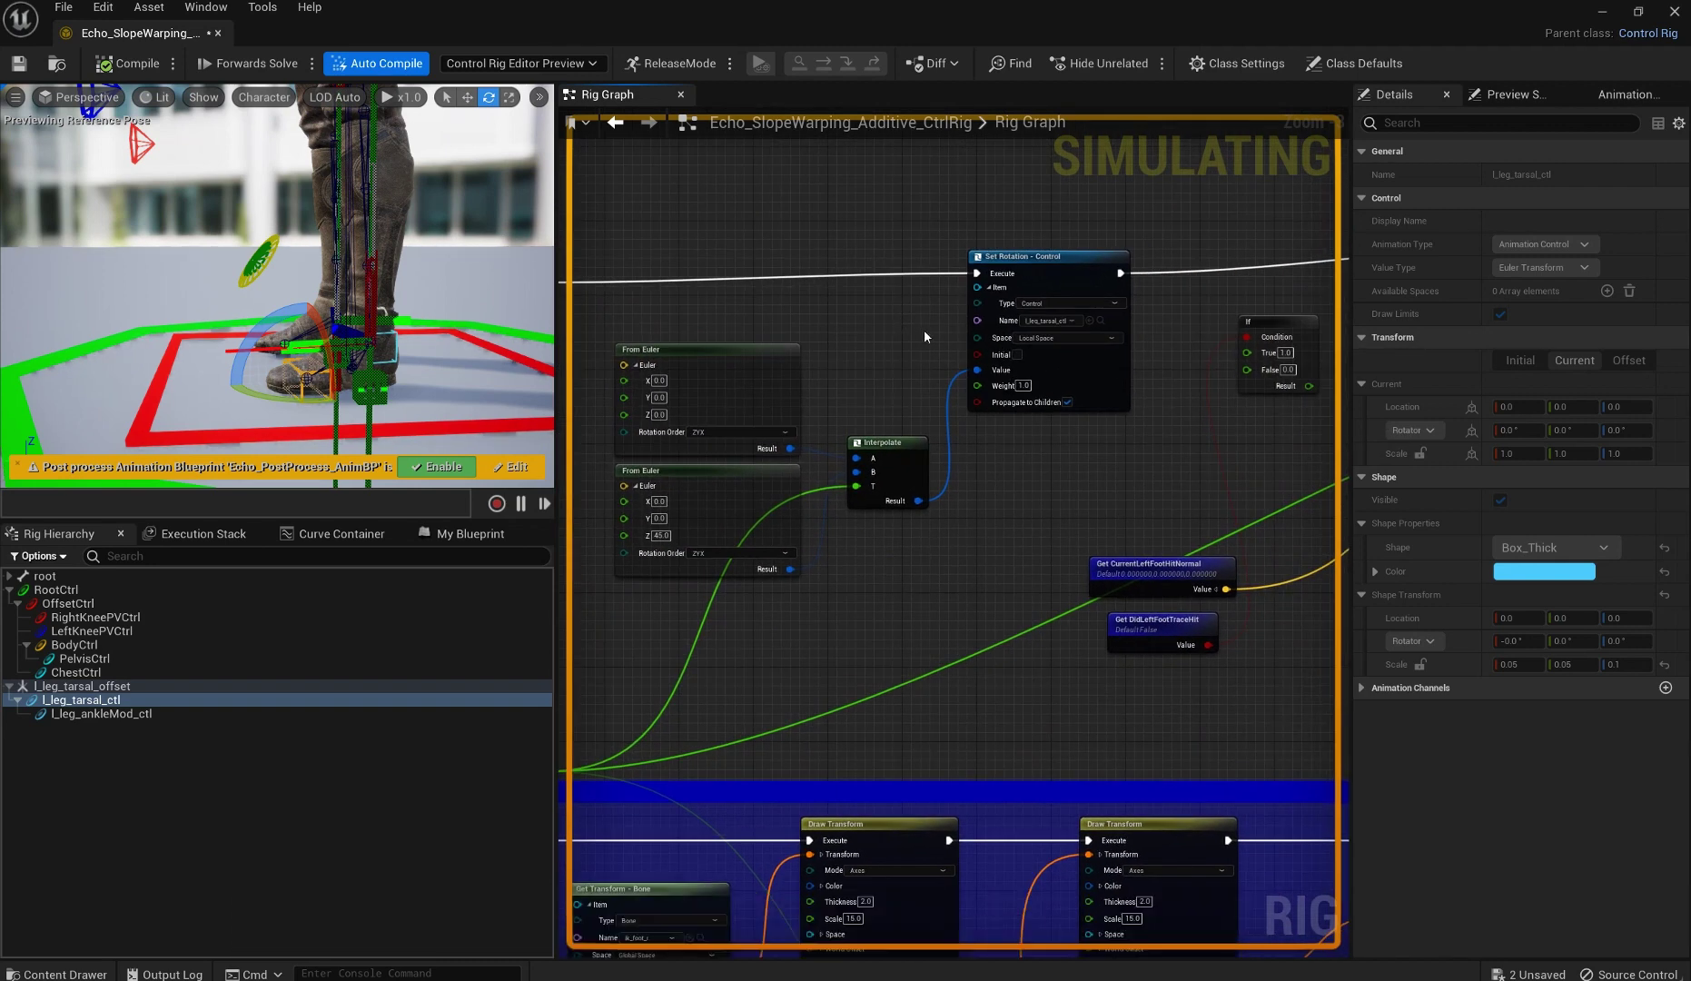
pyautogui.scroll(2, 922, 326)
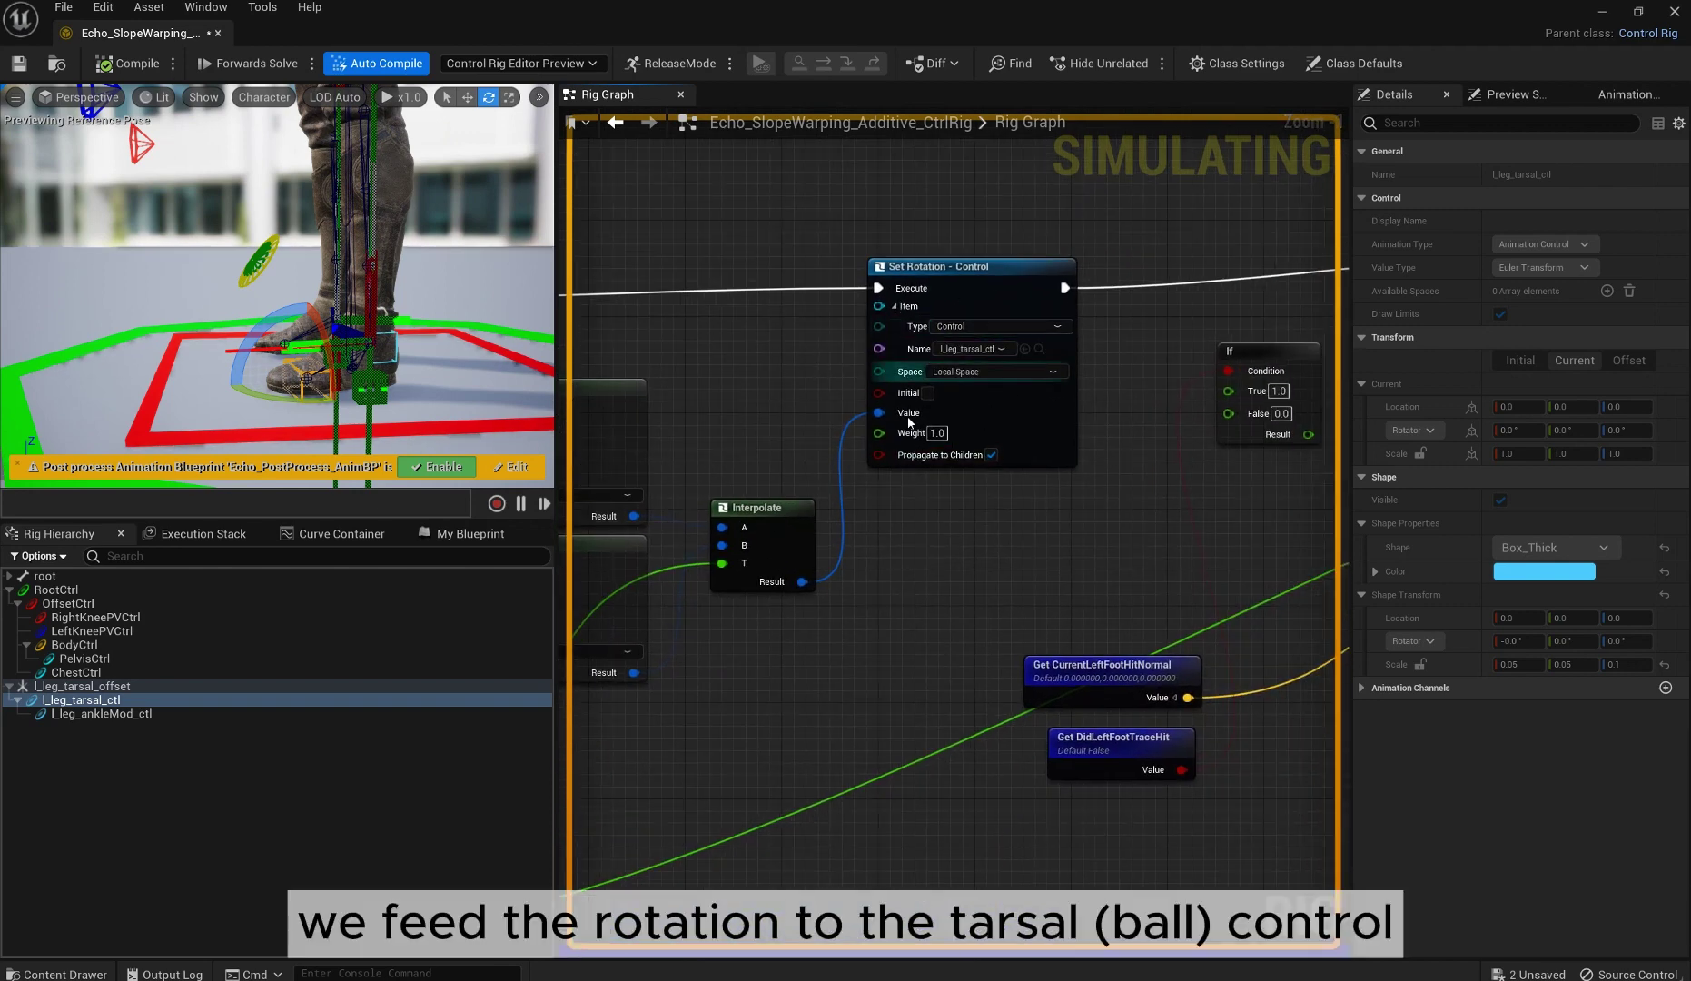
# Examine the Aim Math nodes that use the left foot hit normal, and the Apply FBIK section of the graph.
pyautogui.scroll(-1, 1135, 490)
pyautogui.moveTo(1156, 475); pyautogui.dragTo(1002, 466, button='right')
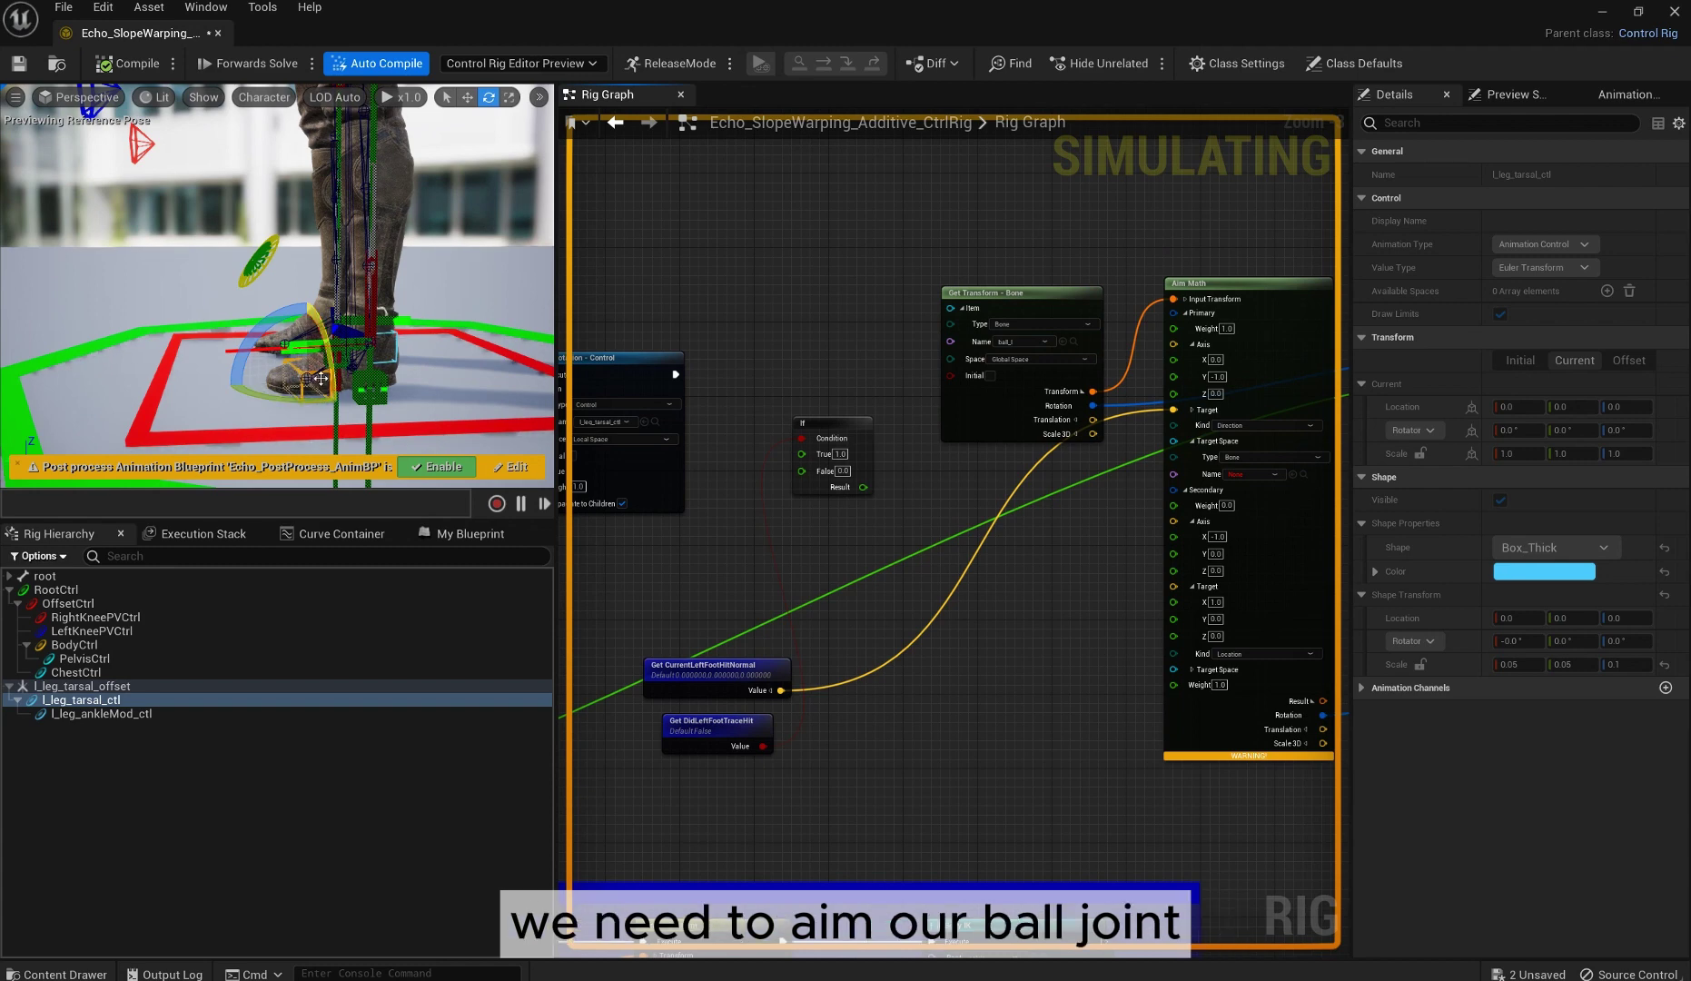
pyautogui.moveTo(827, 312); pyautogui.dragTo(641, 310, button='right')
pyautogui.moveTo(1188, 293); pyautogui.dragTo(781, 275, button='right')
pyautogui.scroll(-1, 1014, 428)
pyautogui.scroll(-3, 1013, 429)
pyautogui.moveTo(815, 503); pyautogui.dragTo(1121, 283, button='right')
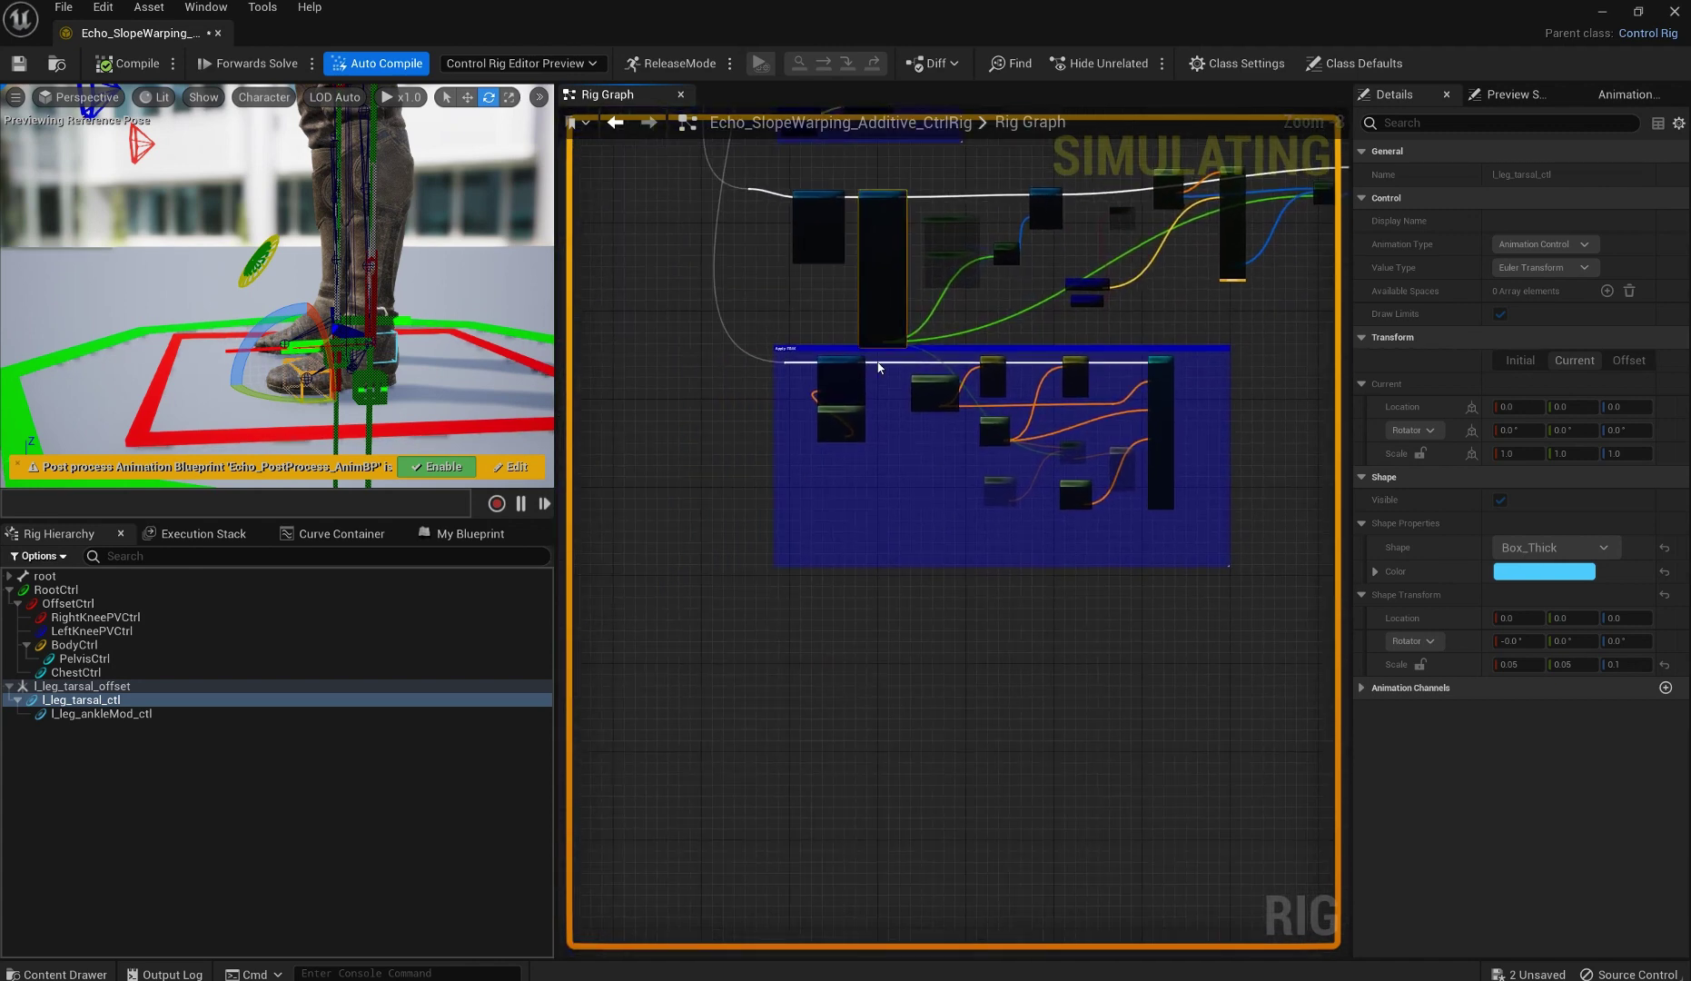
# Float the rig editor over the level viewport and disconnect the Parent Constraint from the execution flow to compare Echo's foot pose.
pyautogui.moveTo(496, 26); pyautogui.dragTo(636, 739)
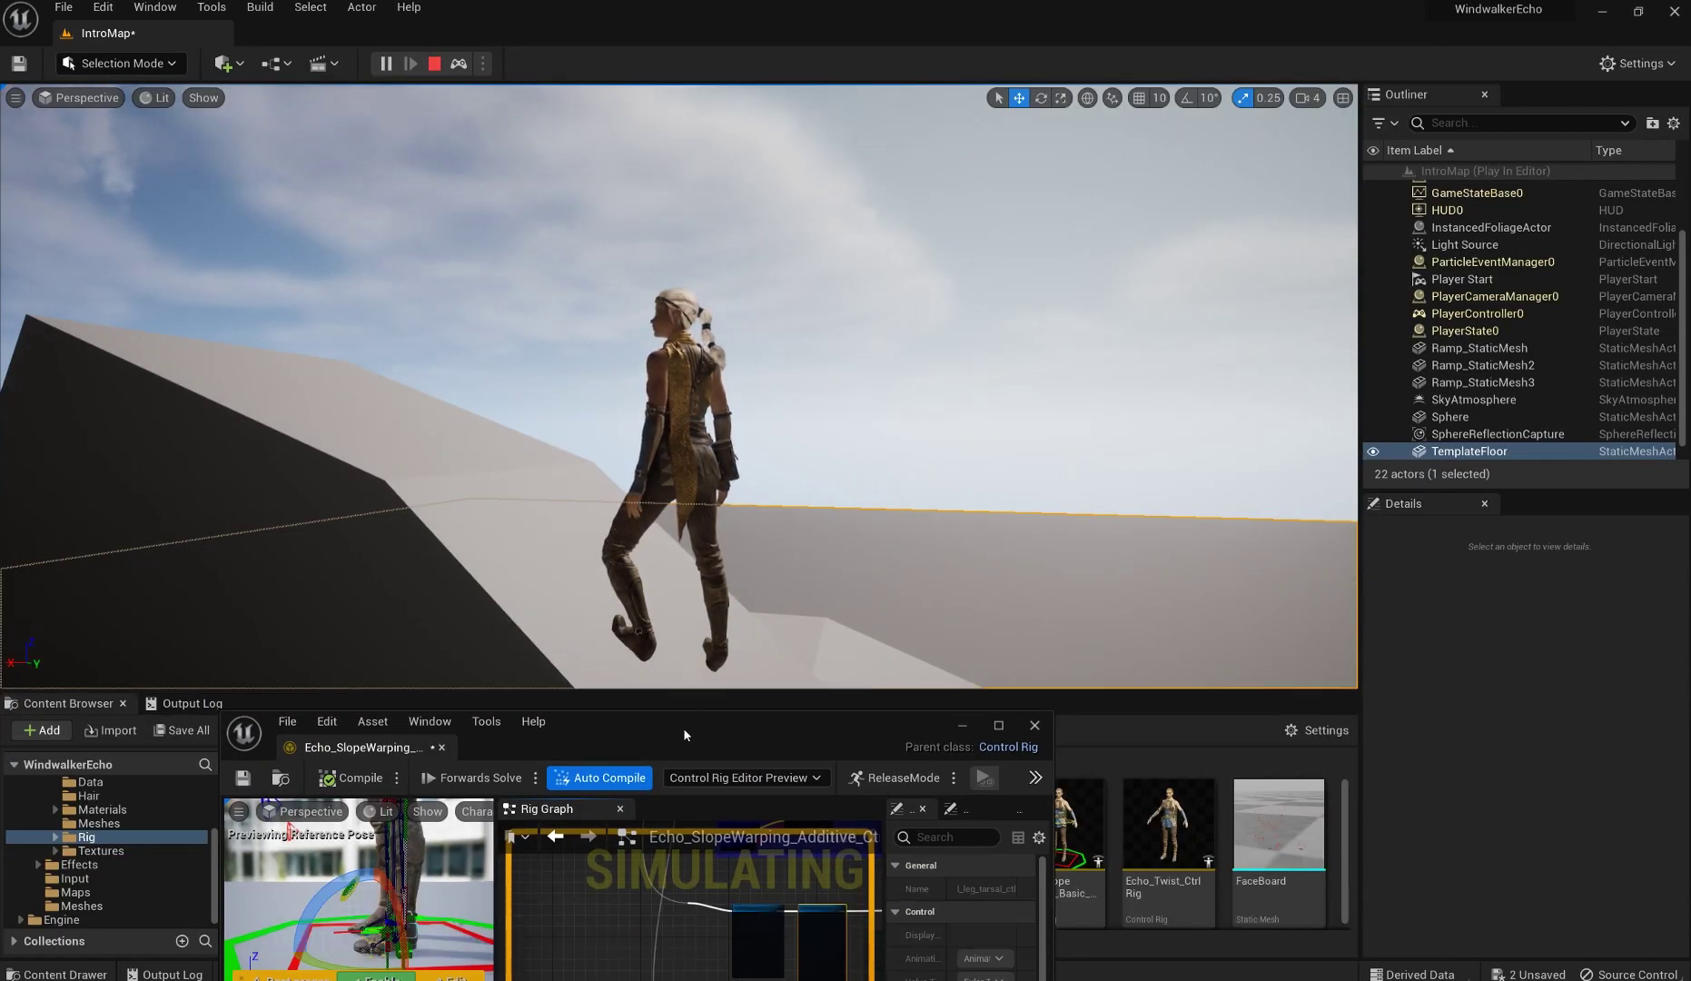
pyautogui.moveTo(684, 729); pyautogui.dragTo(1000, 225)
pyautogui.scroll(7, 994, 434)
pyautogui.moveTo(985, 450); pyautogui.dragTo(845, 638, button='right')
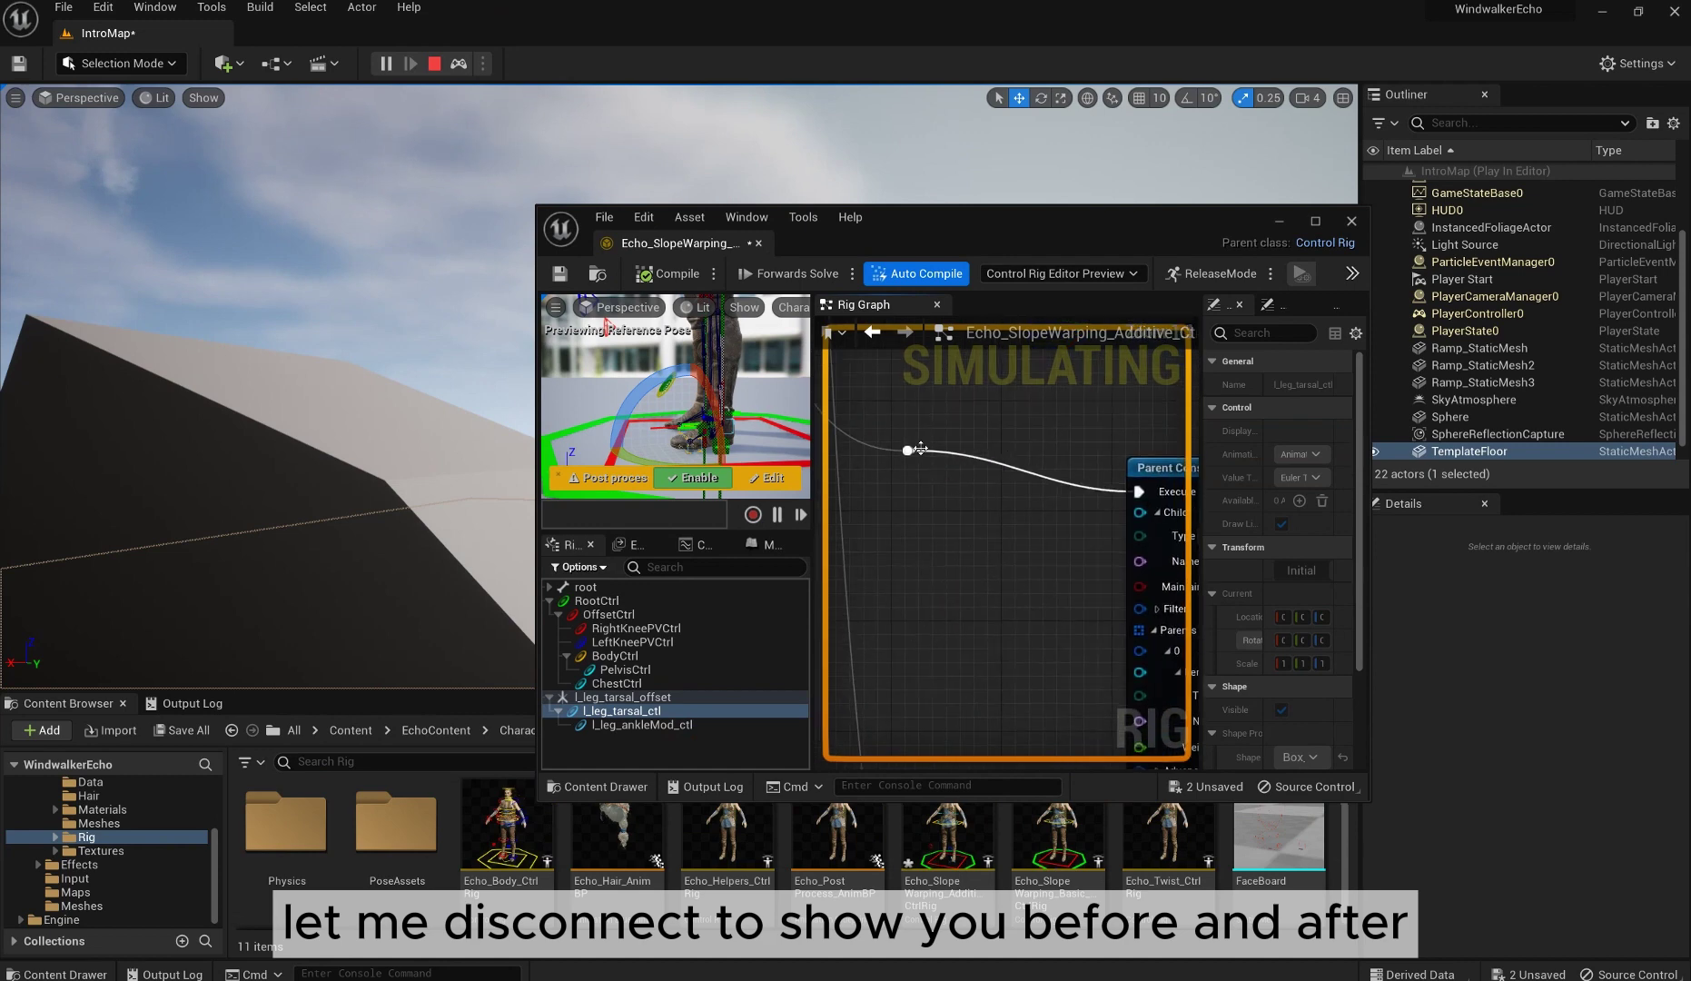
pyautogui.moveTo(925, 450); pyautogui.dragTo(913, 452)
pyautogui.moveTo(1197, 235); pyautogui.dragTo(1428, 391)
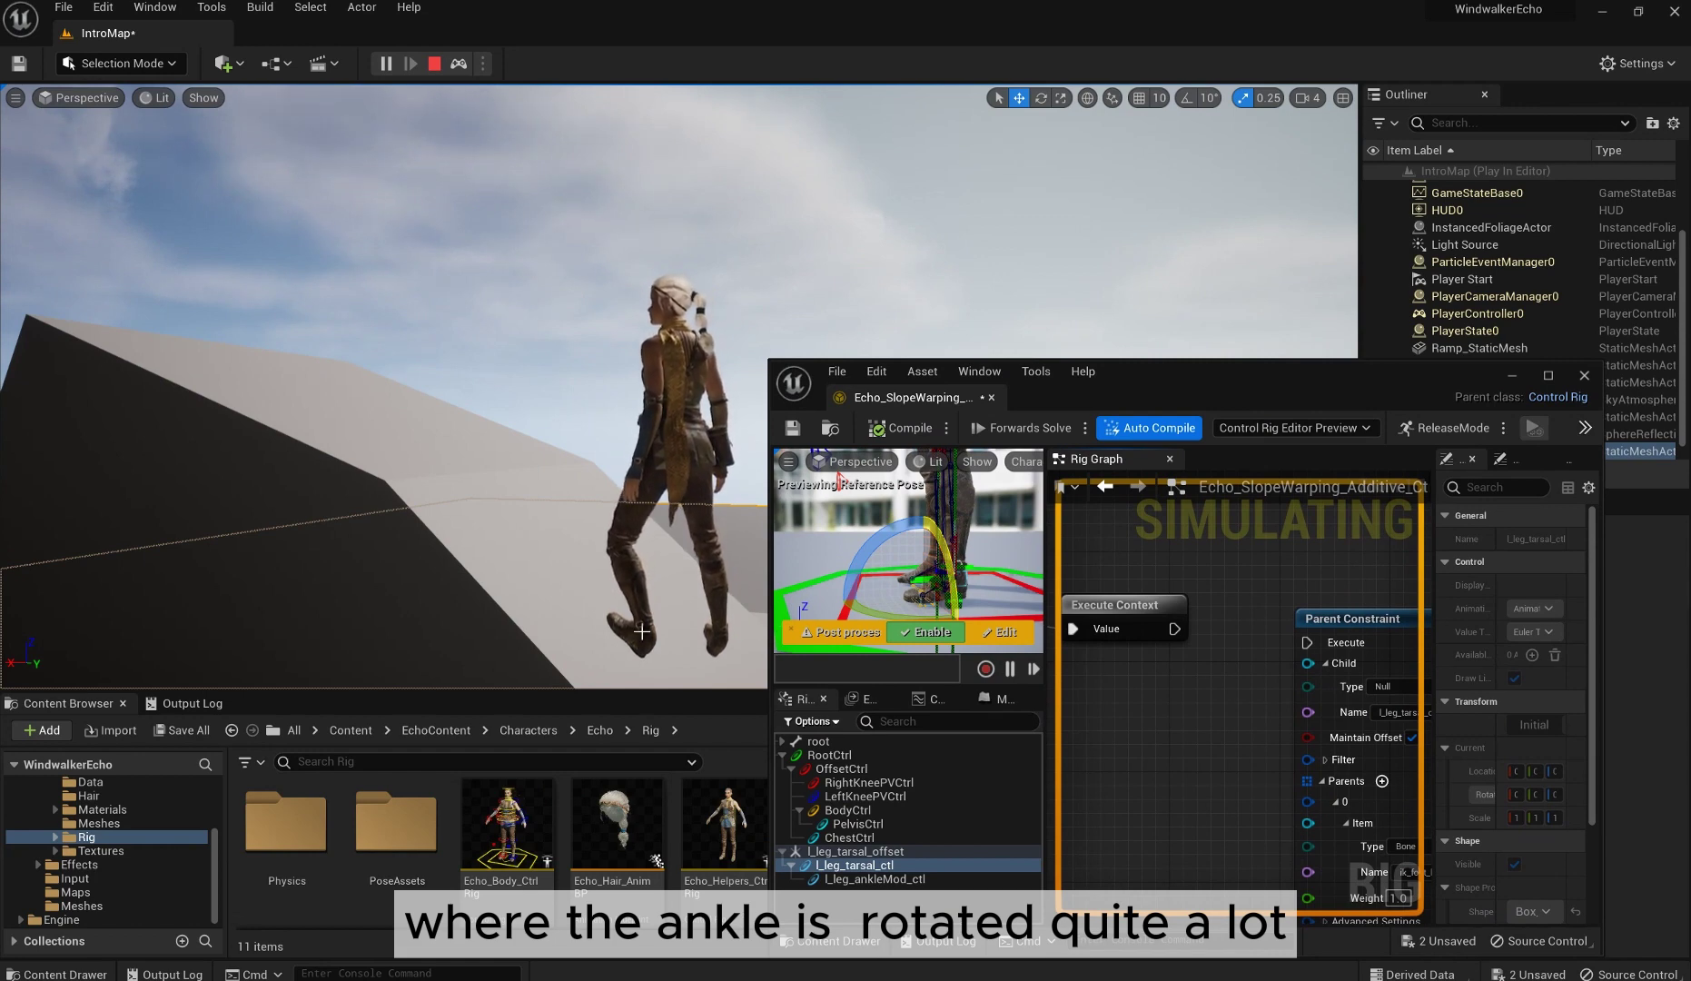
pyautogui.moveTo(1151, 381); pyautogui.dragTo(987, 233)
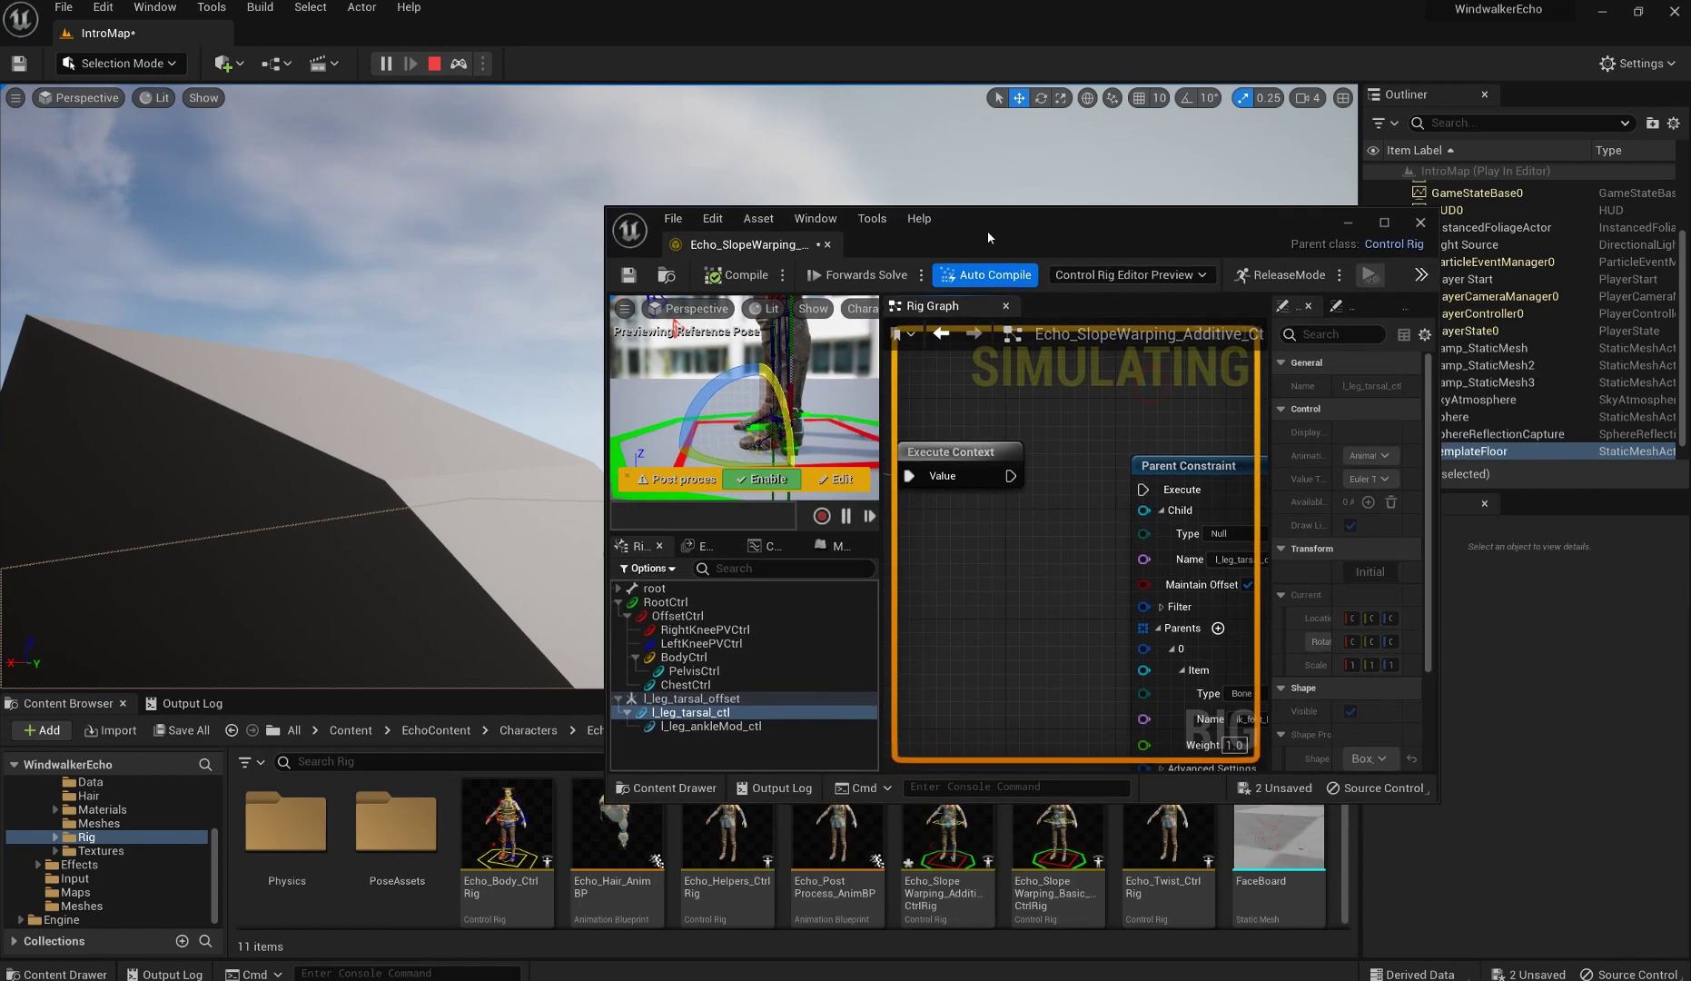
# Maximize the rig editor, rotate l_leg_tarsal_ctl in the preview to lift the heel, and select l_leg_ankleMod_ctl.
pyautogui.doubleClick(1038, 239)
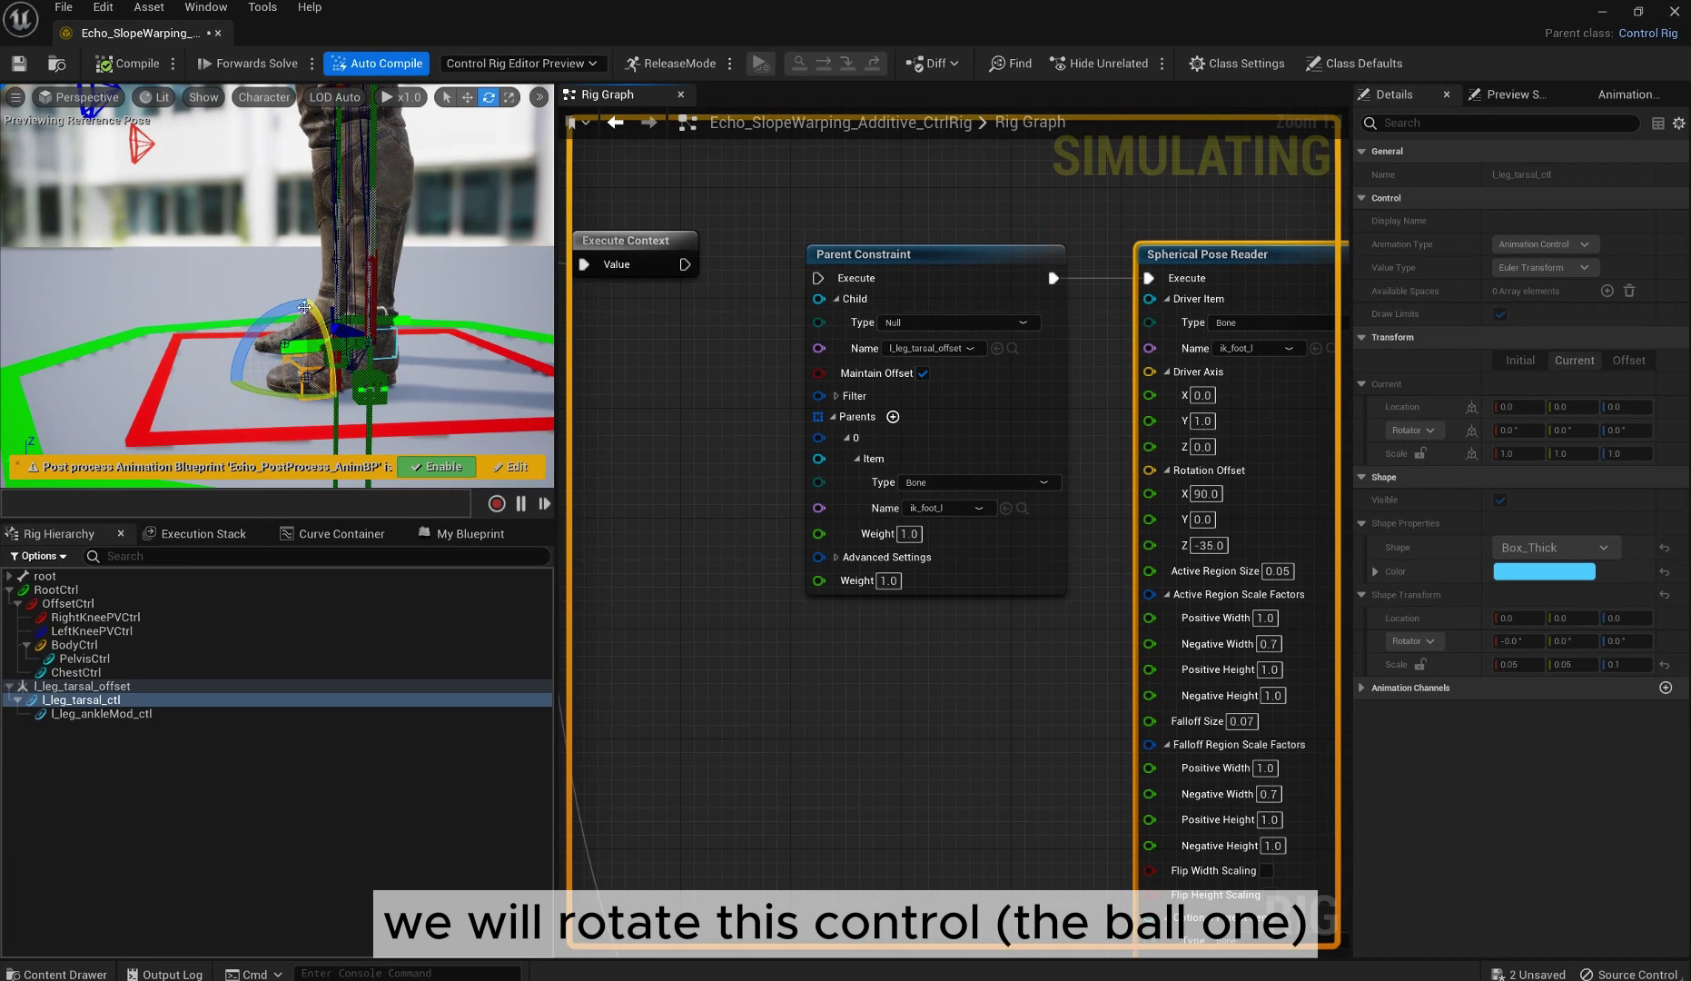
pyautogui.moveTo(302, 308); pyautogui.dragTo(241, 423)
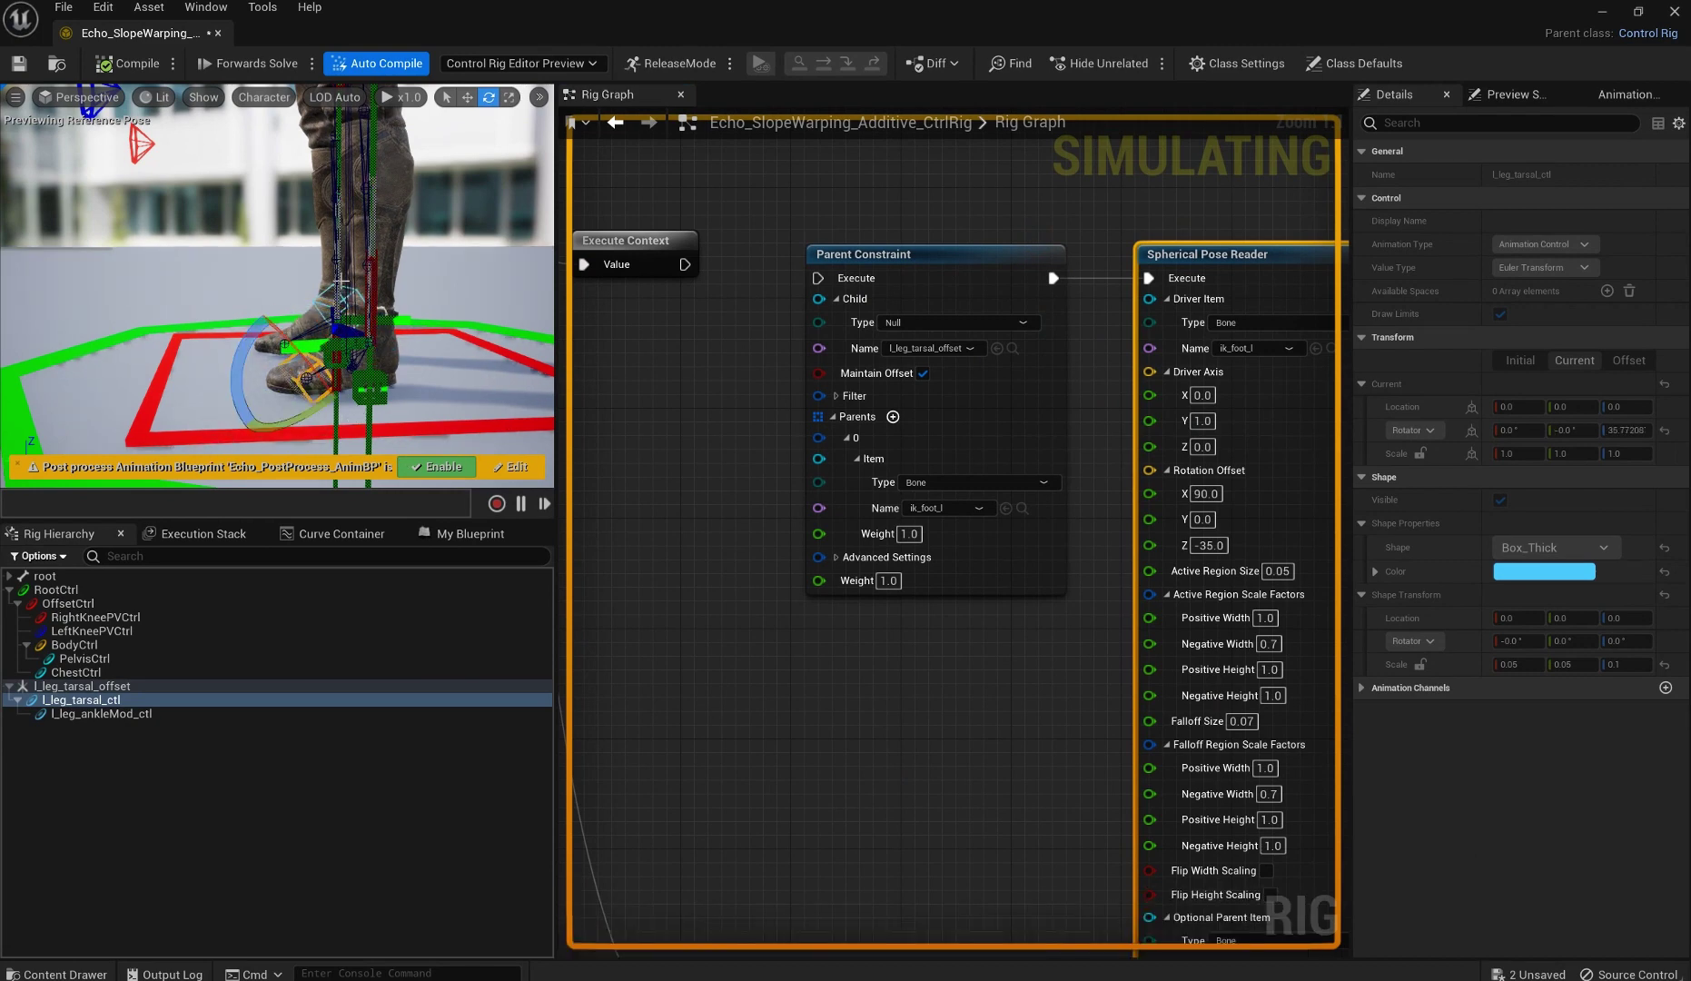
pyautogui.click(356, 301)
pyautogui.keyDown('alt'); pyautogui.moveTo(424, 292); pyautogui.dragTo(445, 283); pyautogui.keyUp('alt')
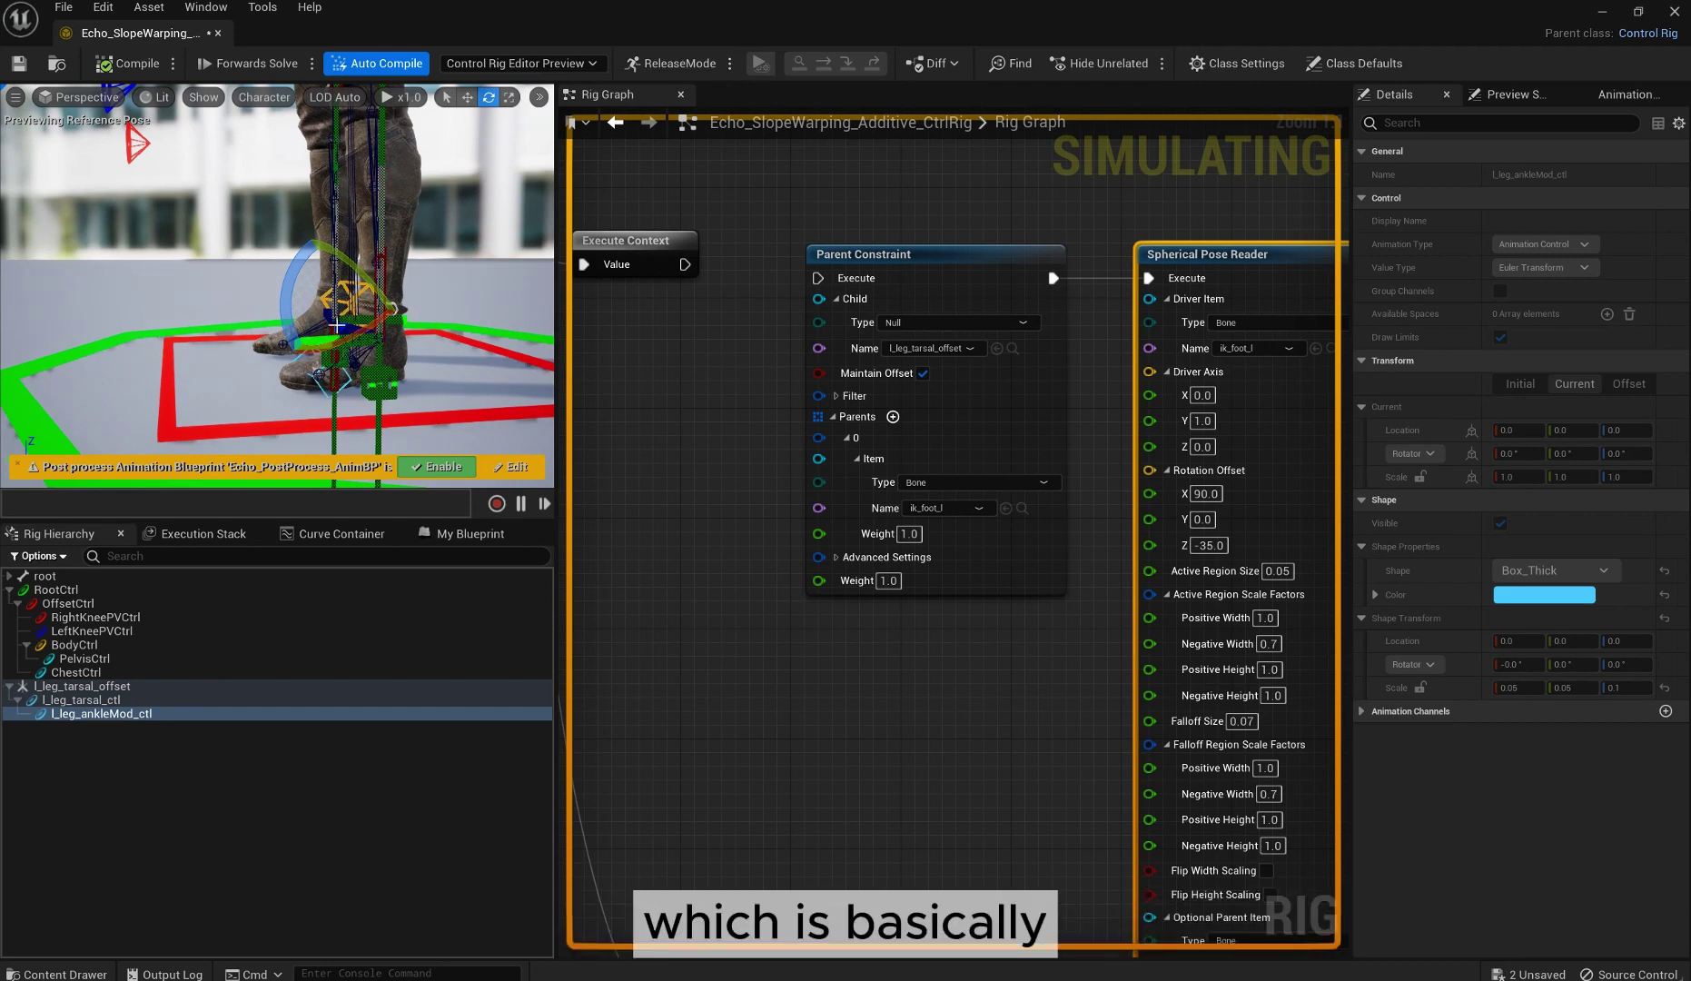
# Examine how the Full Body IK node in the Apply FBIK section receives its foot effector transforms.
pyautogui.scroll(-3, 713, 558)
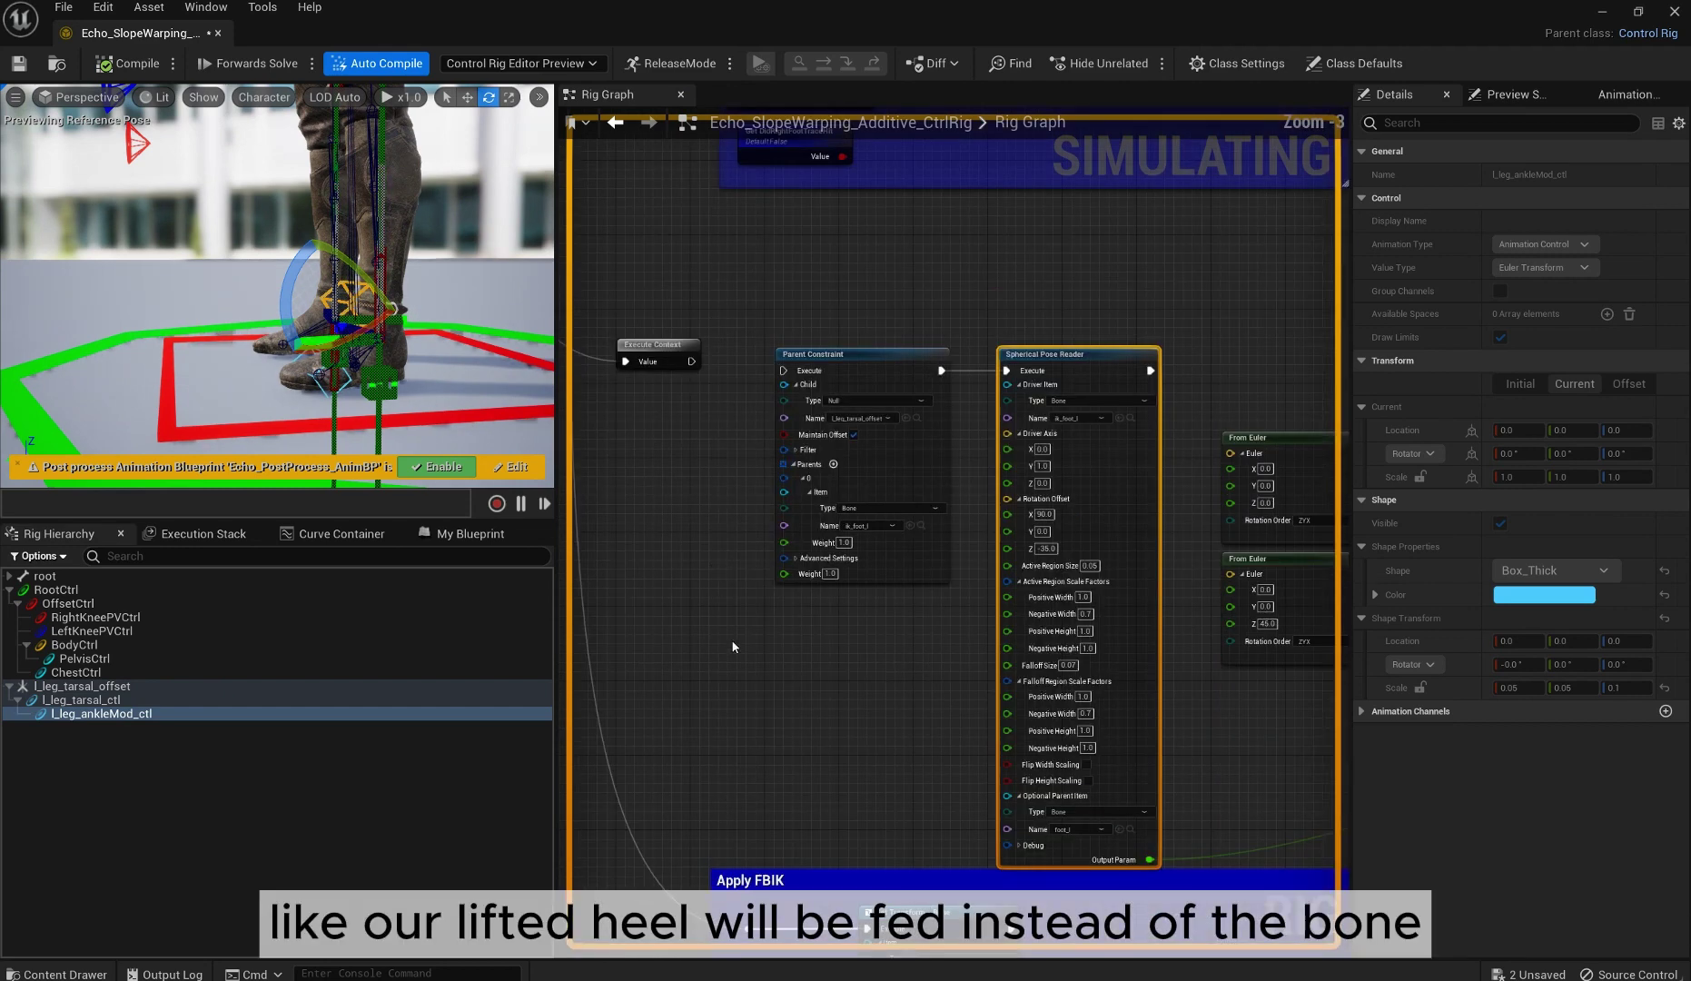
pyautogui.moveTo(747, 674); pyautogui.dragTo(679, 393, button='right')
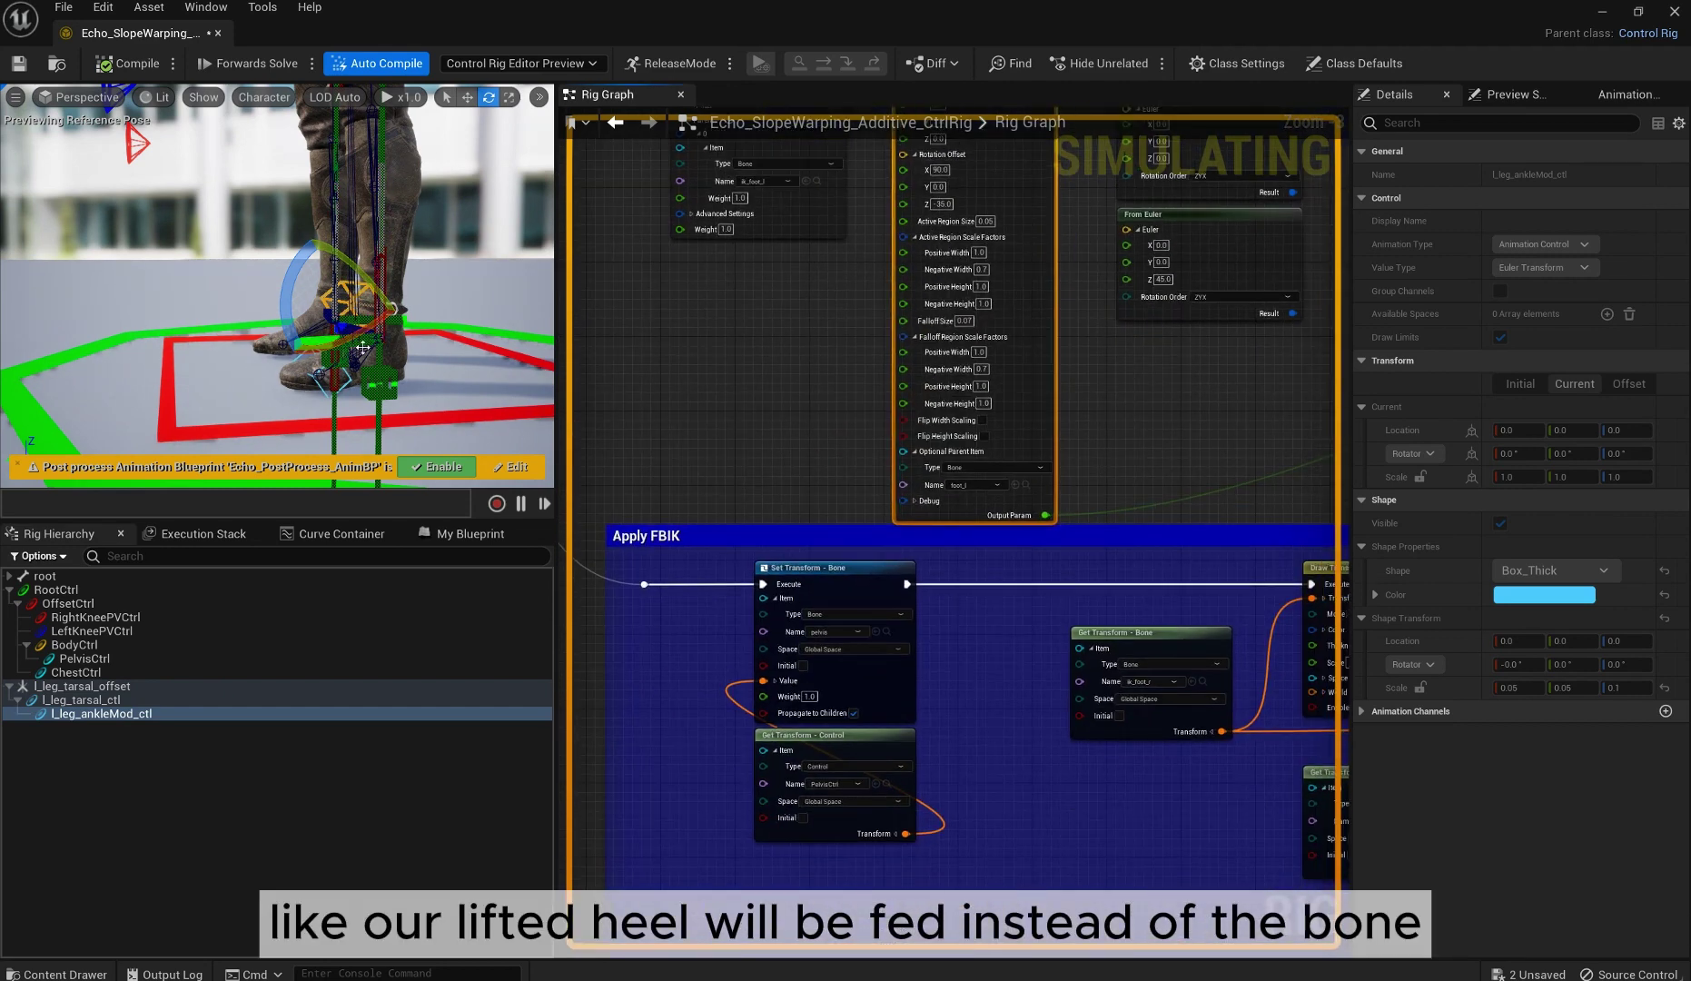
pyautogui.moveTo(1293, 889); pyautogui.dragTo(1004, 674, button='right')
pyautogui.scroll(-2, 1004, 674)
pyautogui.moveTo(1321, 596); pyautogui.dragTo(1089, 520, button='right')
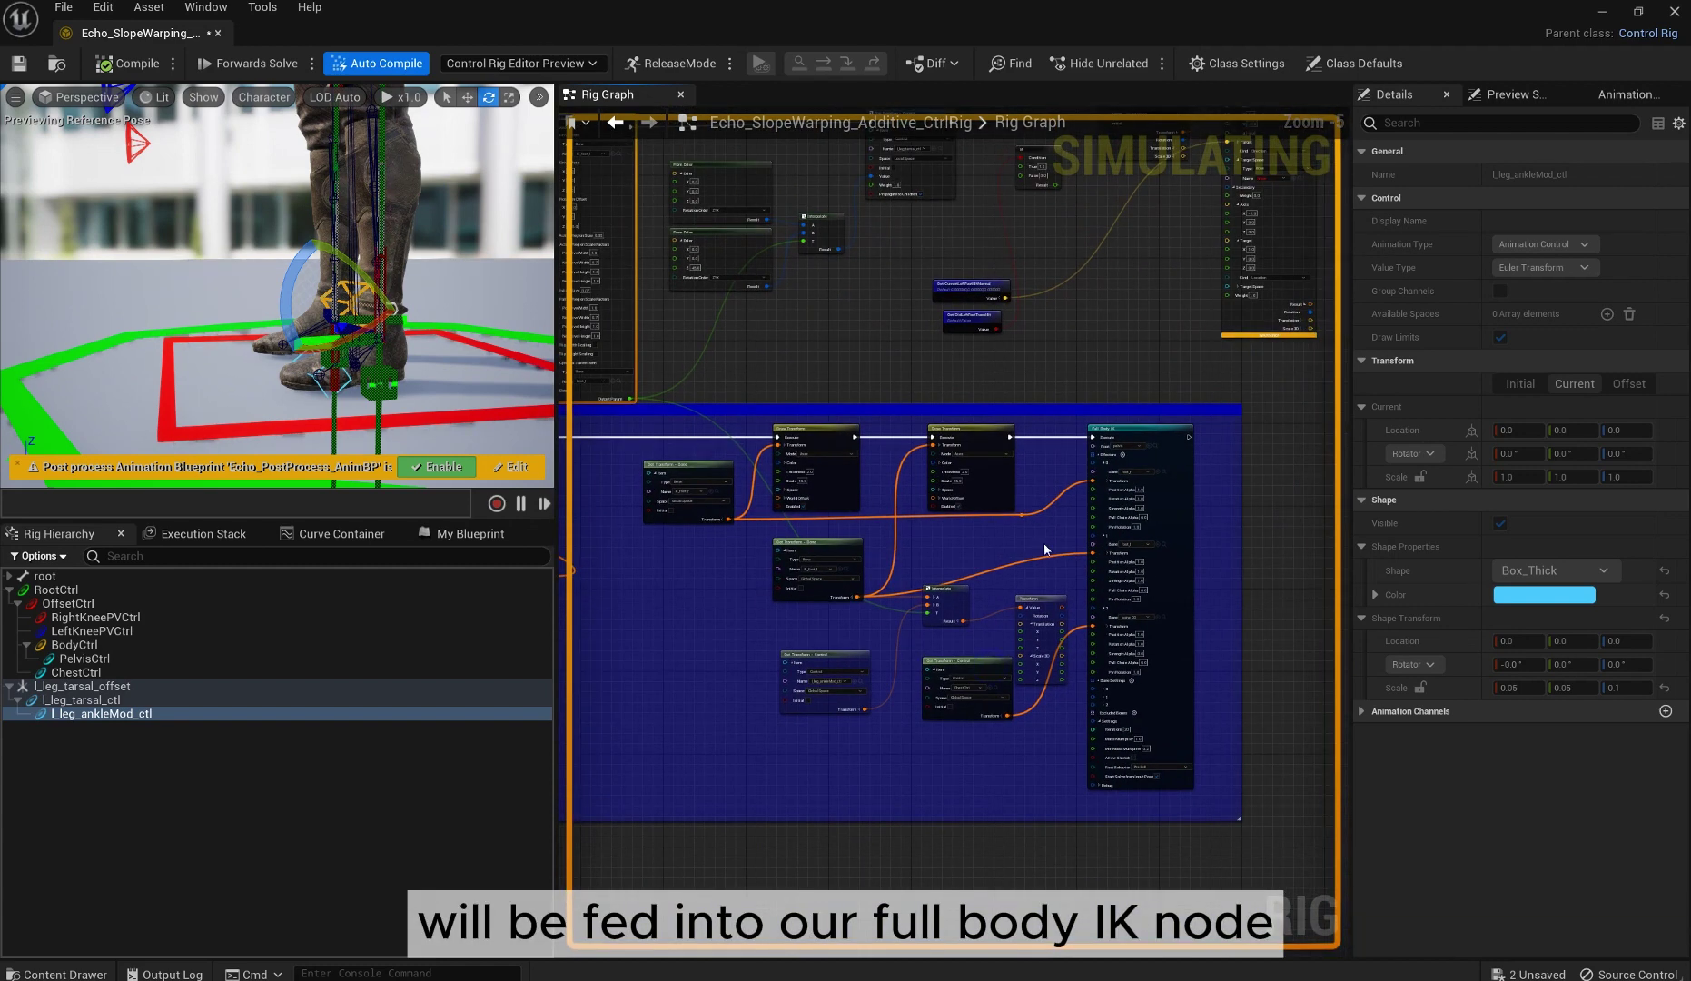
pyautogui.scroll(2, 1105, 511)
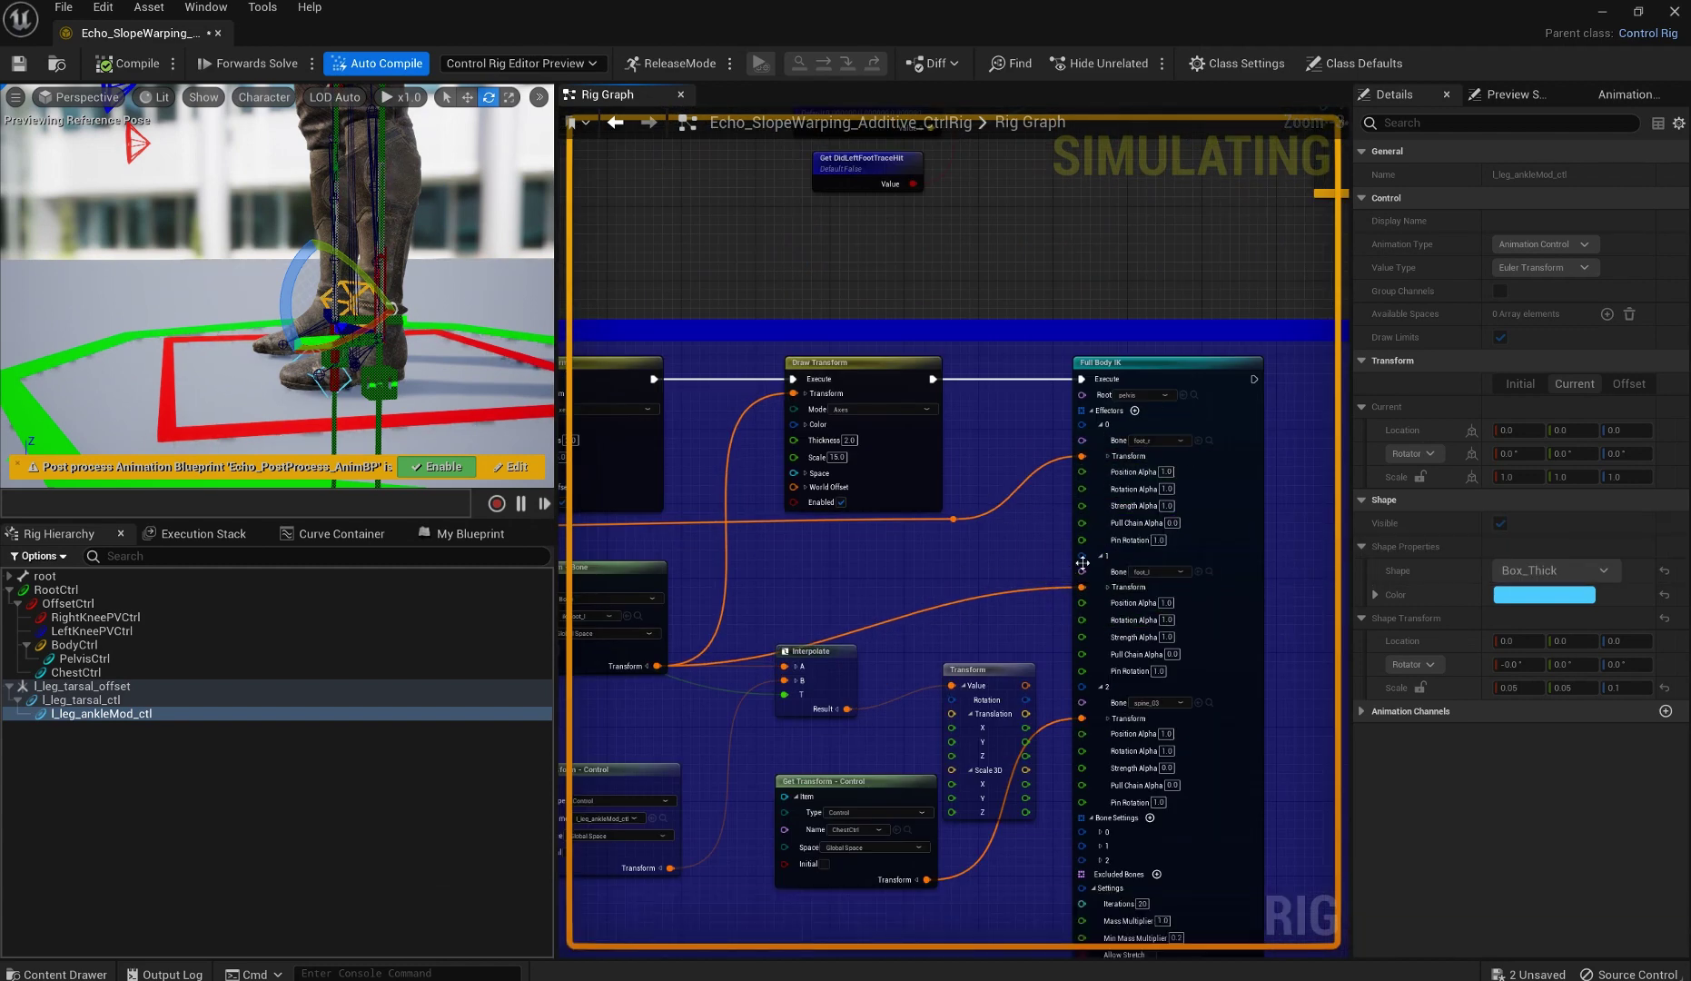
pyautogui.moveTo(1033, 537); pyautogui.dragTo(1037, 506, button='right')
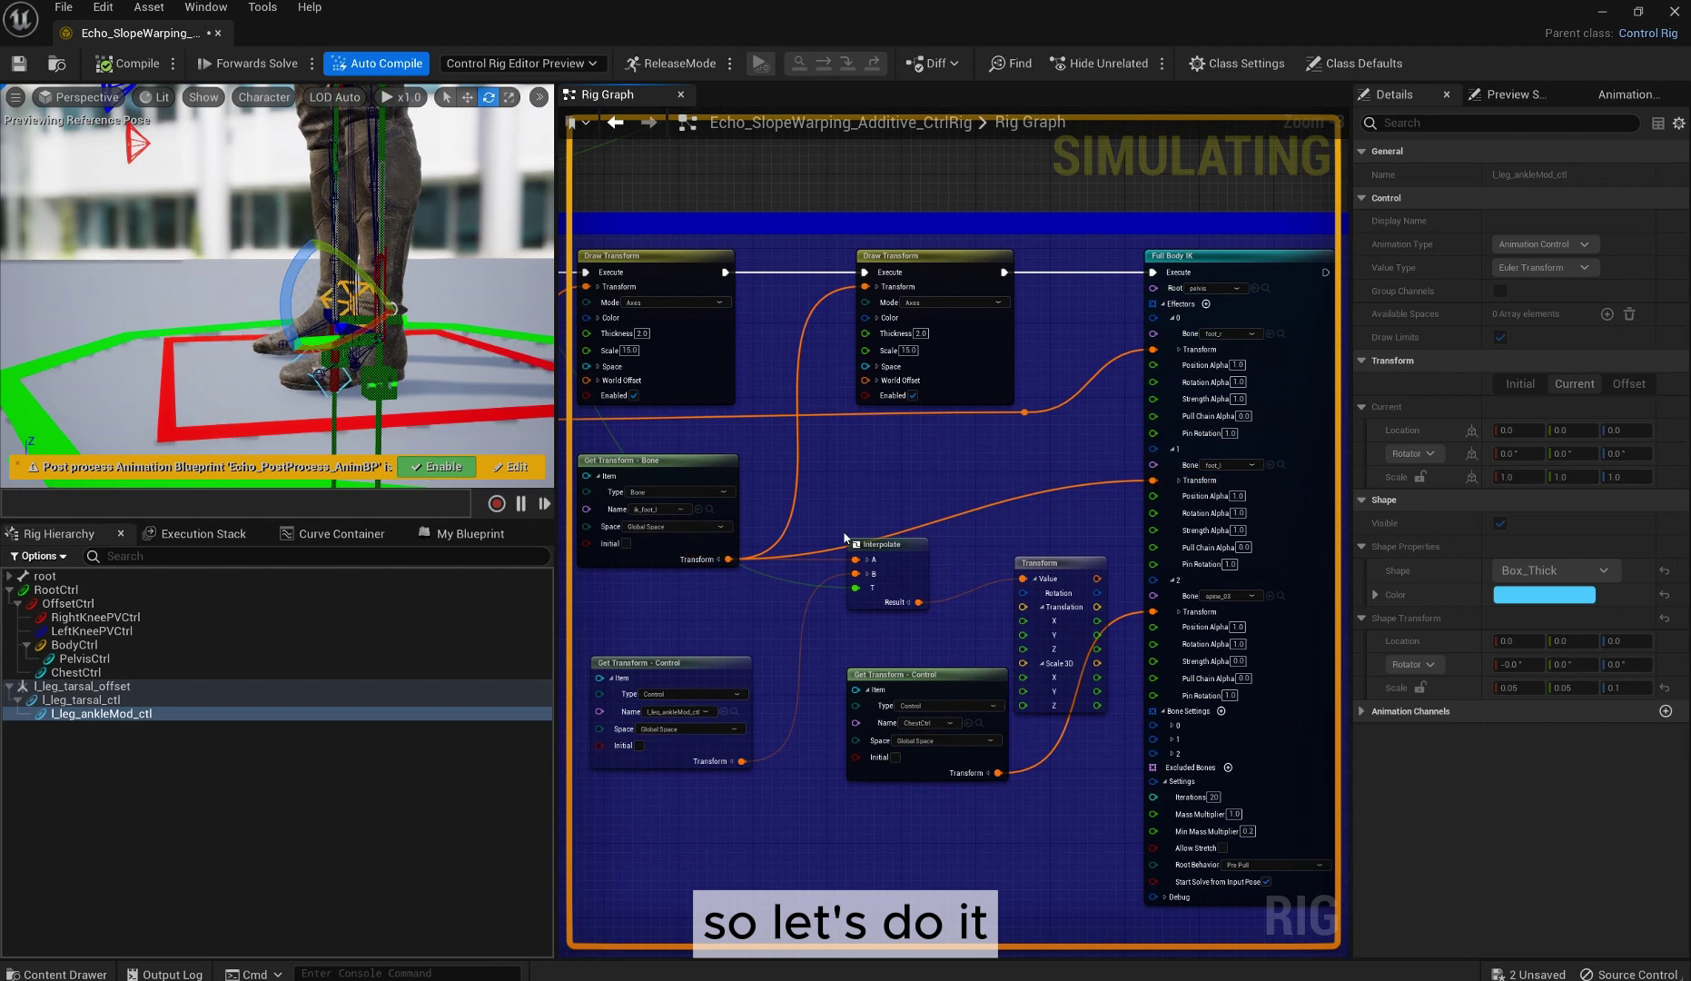
# Trace the Interpolate node's inputs from the ik_foot_l bone, l_leg_ankleMod_ctl and the Spherical Pose Reader.
pyautogui.moveTo(770, 615); pyautogui.dragTo(925, 587, button='right')
pyautogui.moveTo(837, 551); pyautogui.dragTo(737, 551, button='right')
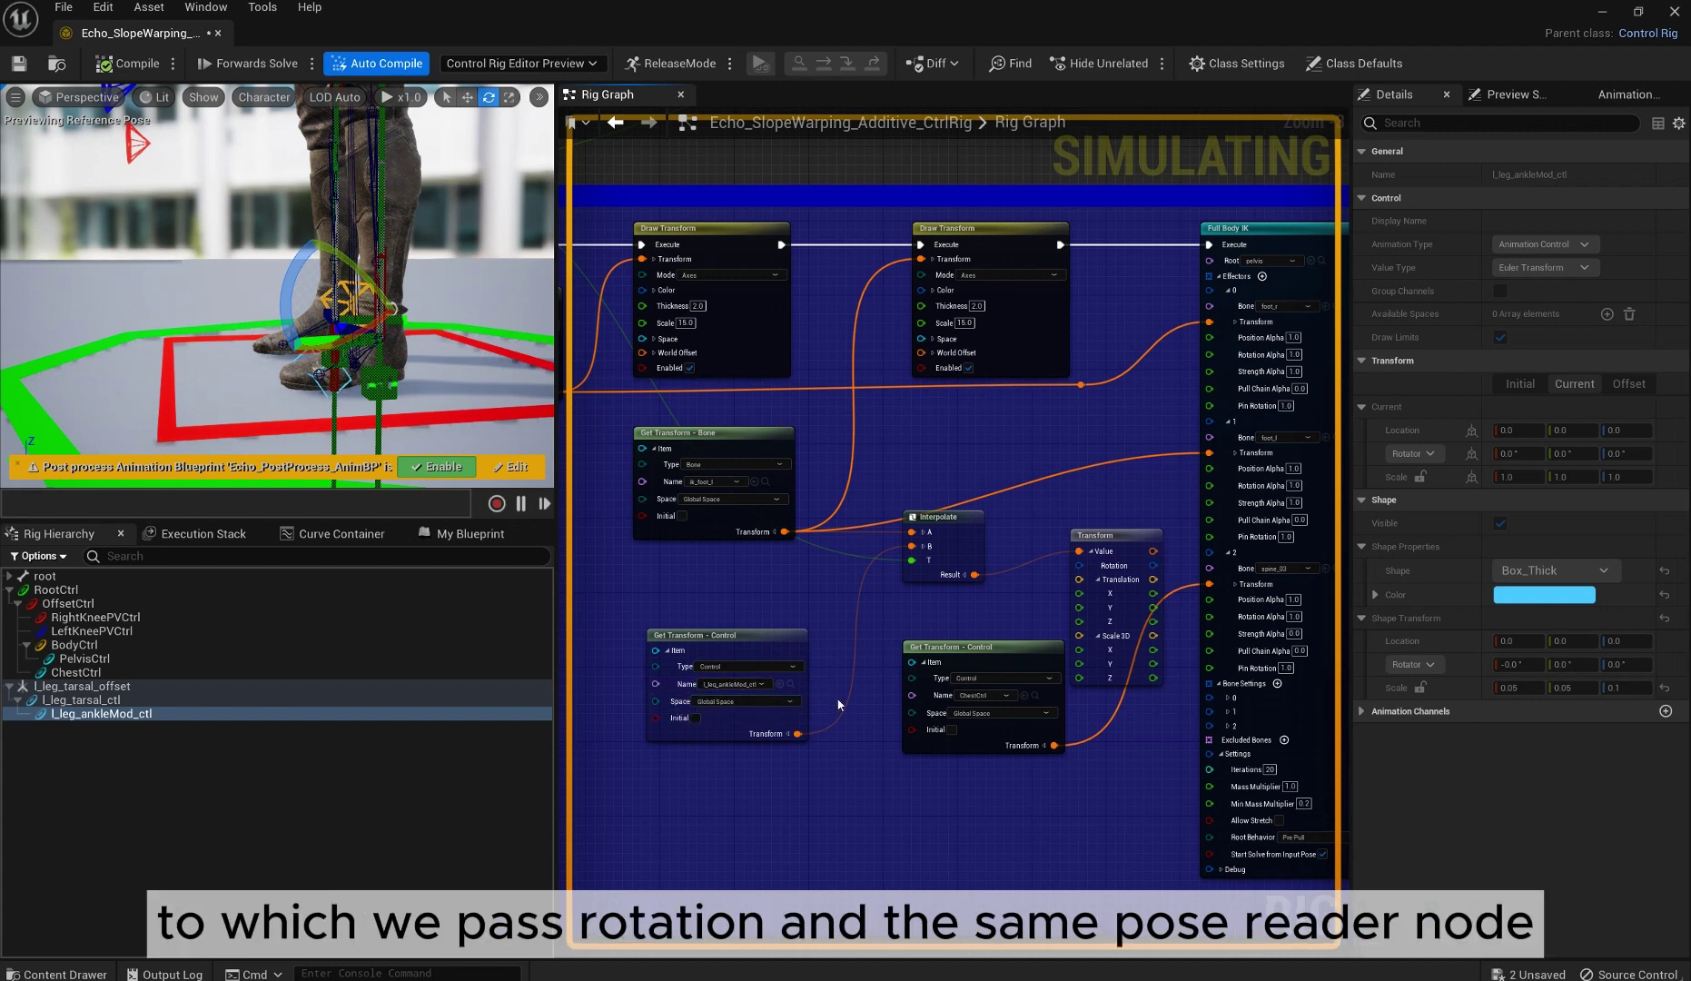
pyautogui.scroll(-5, 897, 489)
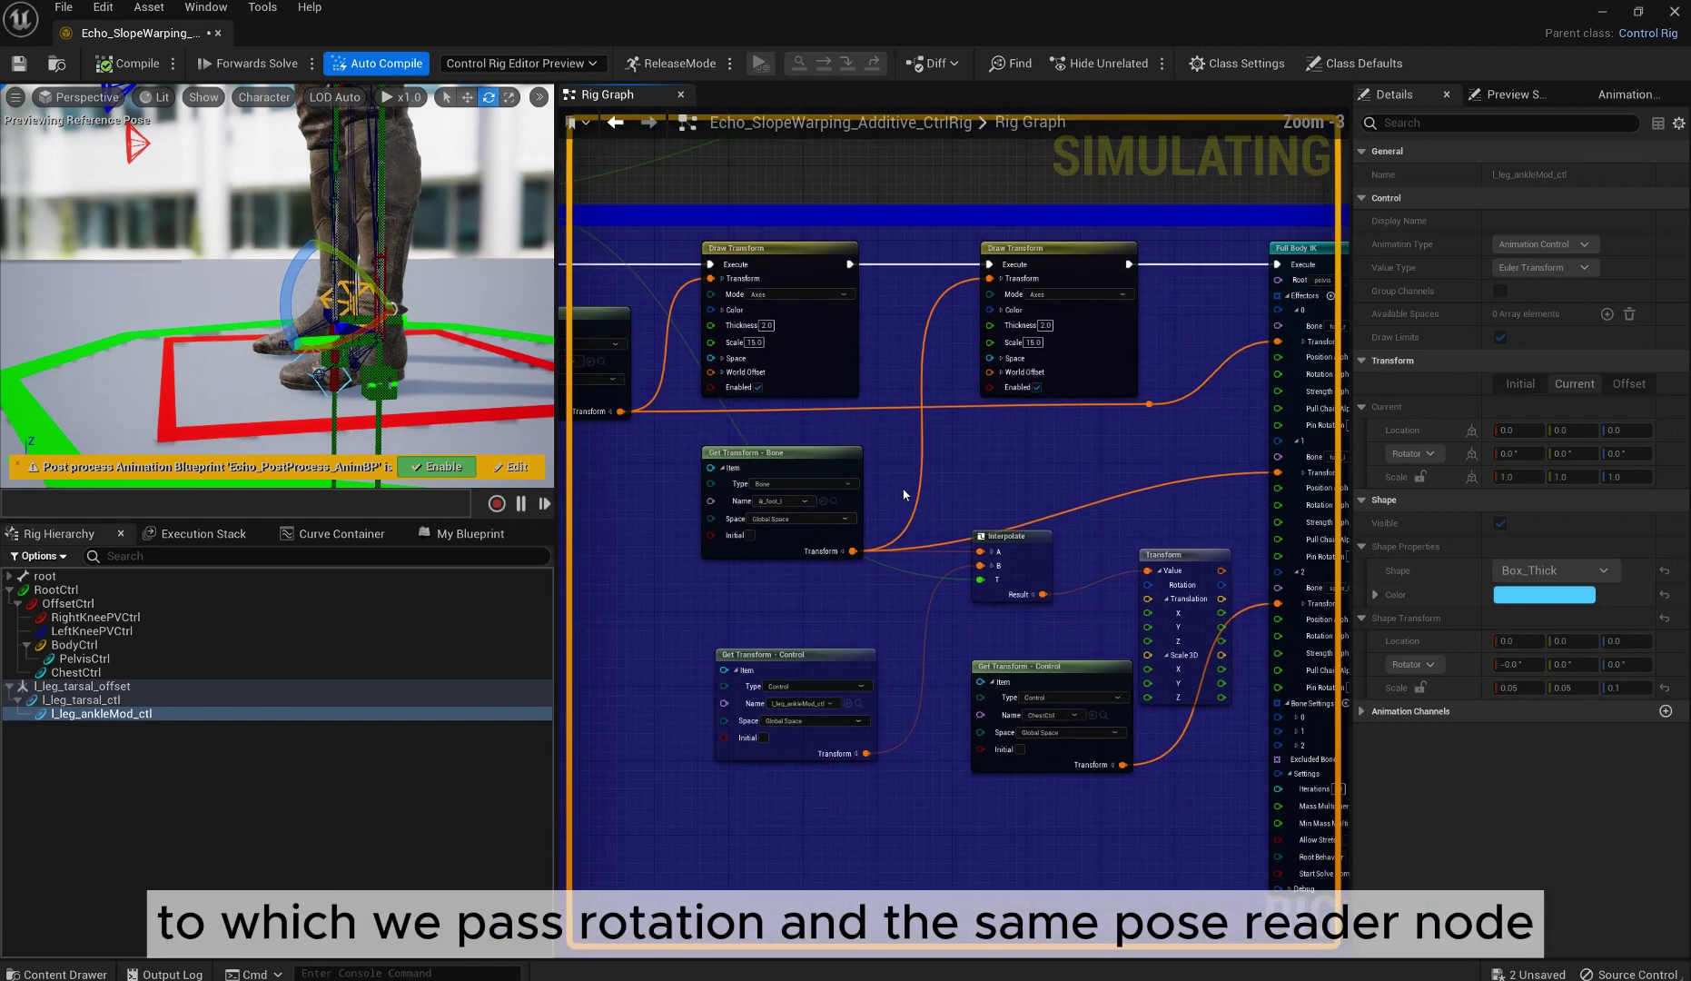
pyautogui.moveTo(697, 270); pyautogui.dragTo(740, 342, button='right')
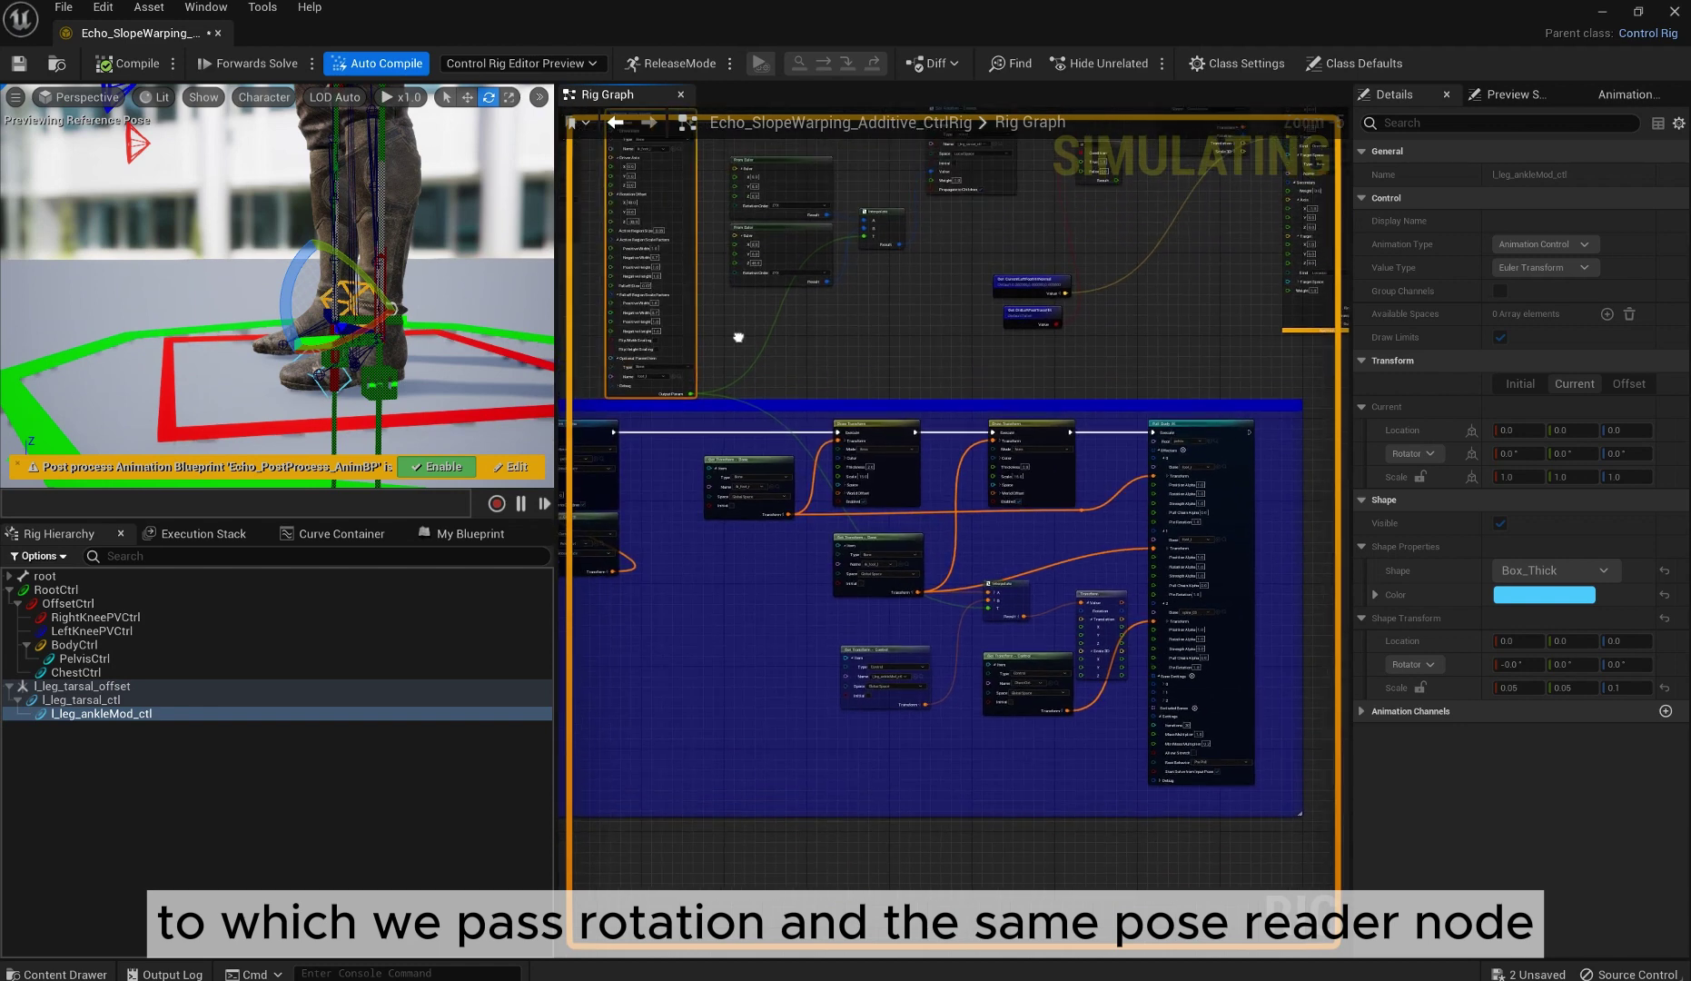
pyautogui.scroll(1, 1021, 611)
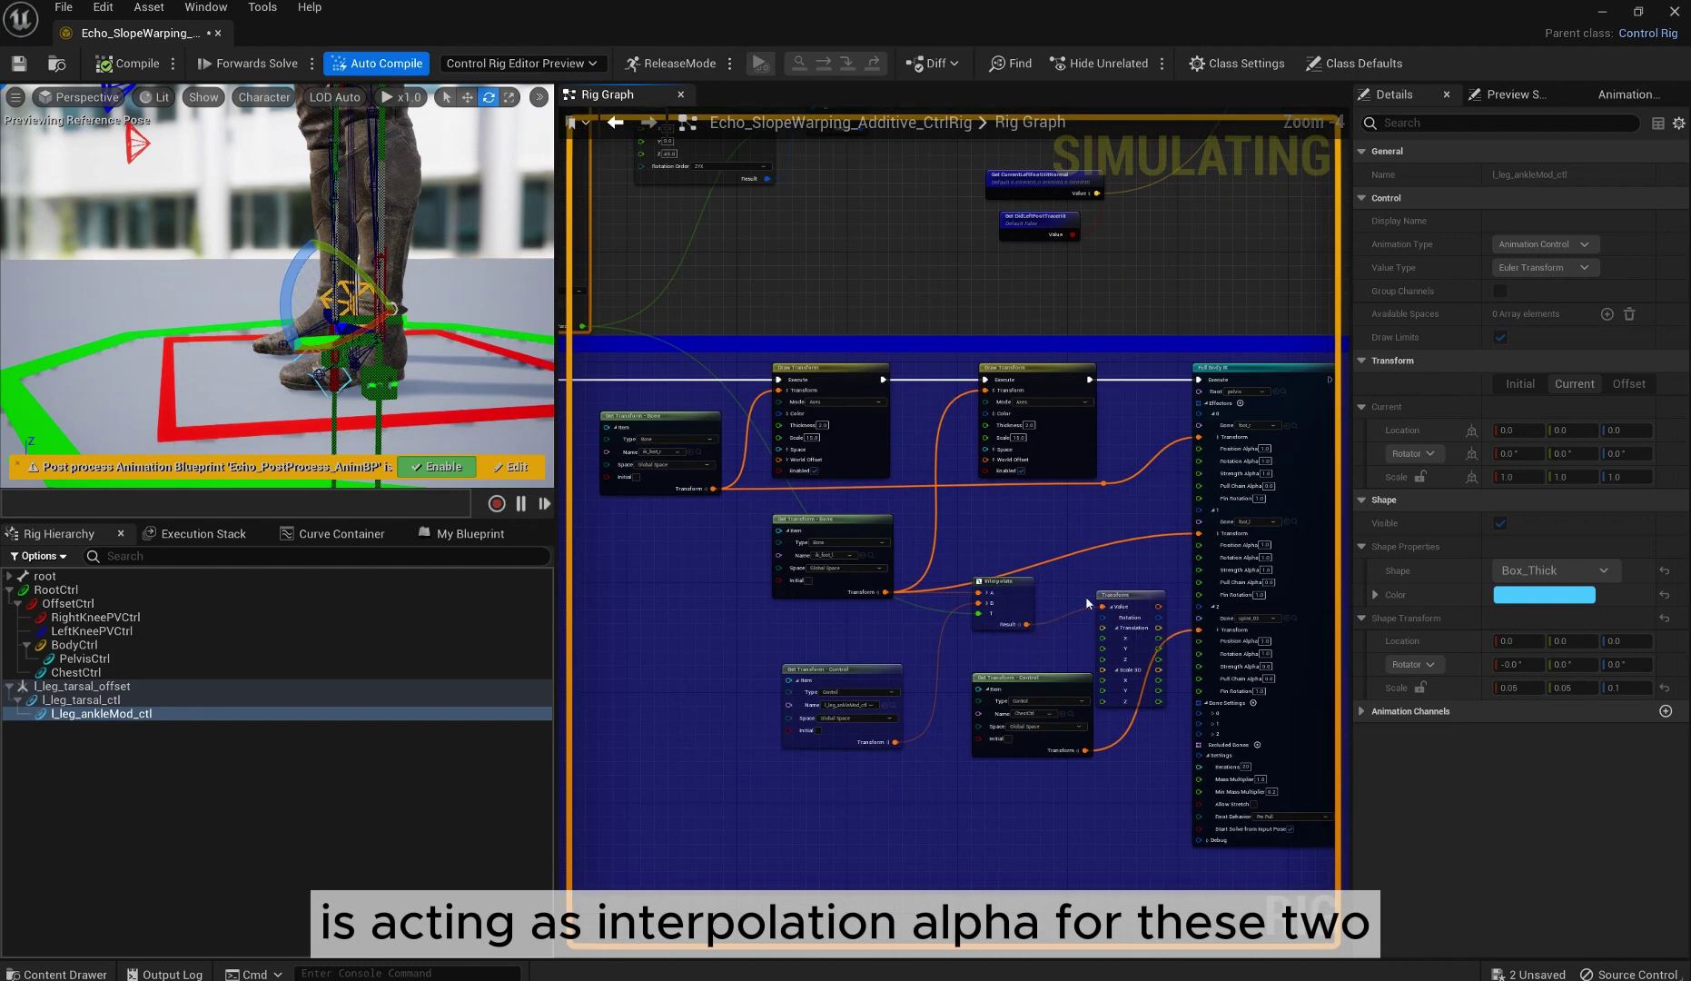
# Connect the Interpolate result to the foot_l effector transform of the Full Body IK node and move the Interpolate node slightly up.
pyautogui.scroll(1, 1107, 586)
pyautogui.moveTo(995, 639); pyautogui.dragTo(1233, 519)
pyautogui.moveTo(982, 584); pyautogui.dragTo(979, 536)
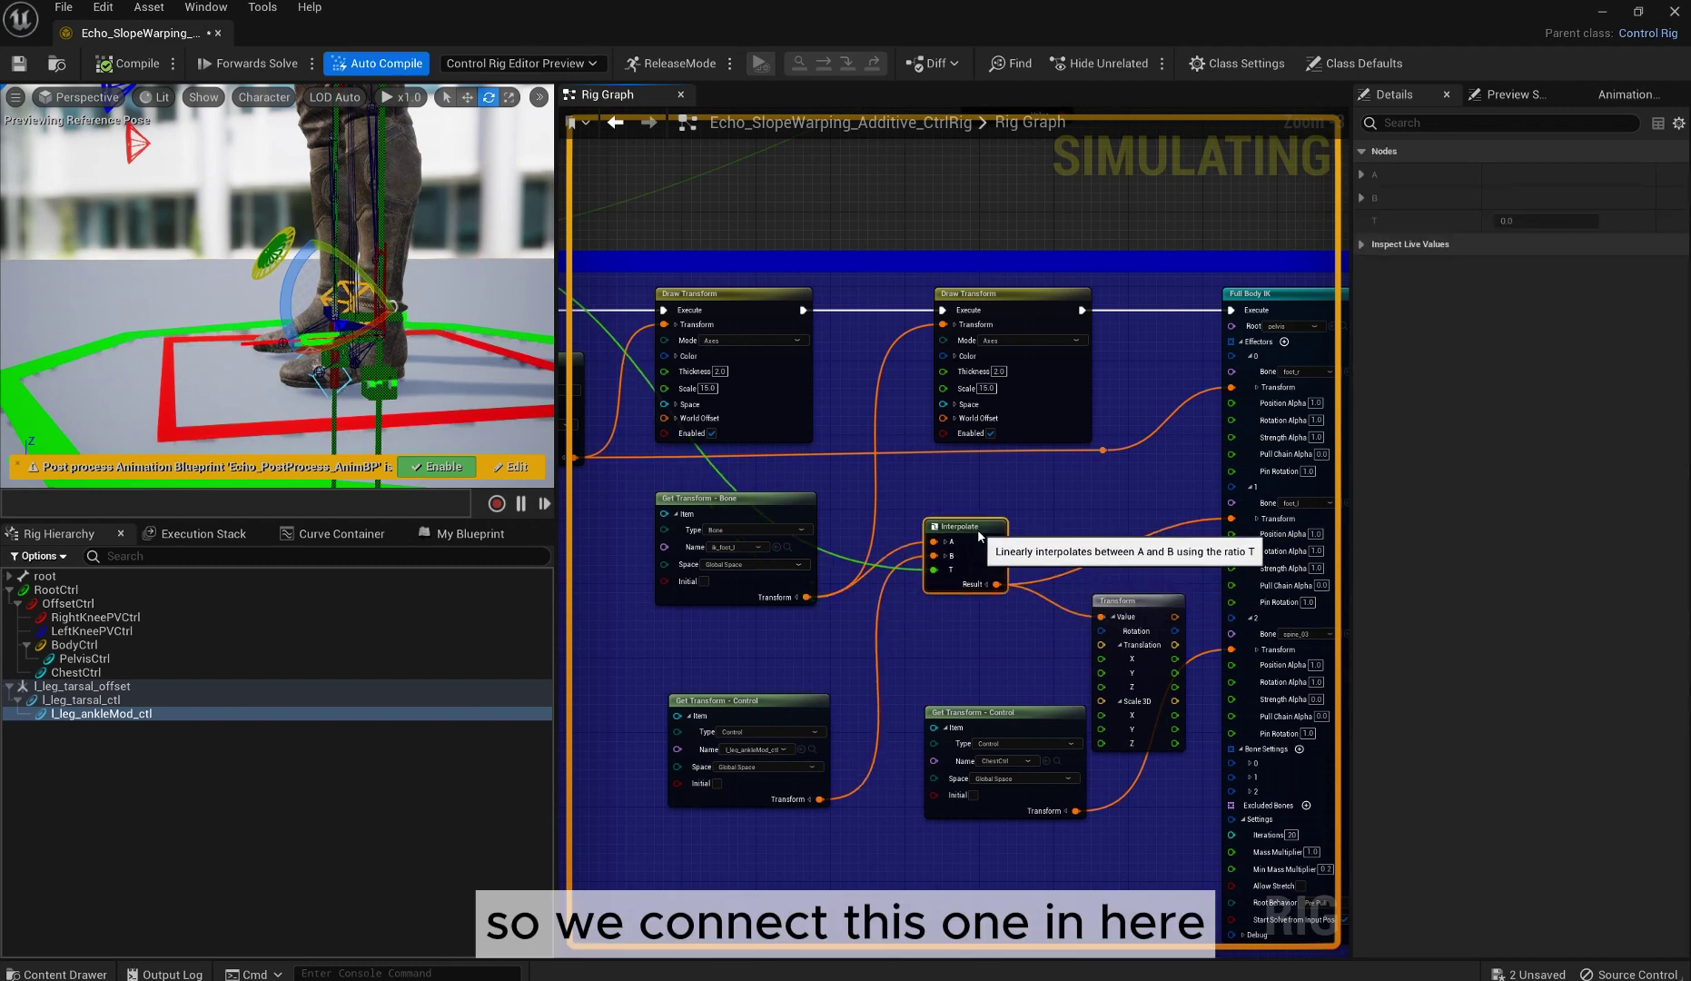
# Reconnect the Execute Context to the Parent Constraint and set the debug object to Echo_SlopeWarping_Additive_CtrlRig in BP_Echo_C_1.
pyautogui.moveTo(730, 461); pyautogui.dragTo(946, 540, button='right')
pyautogui.scroll(1, 943, 509)
pyautogui.moveTo(699, 178); pyautogui.dragTo(993, 467, button='right')
pyautogui.scroll(1, 993, 469)
pyautogui.moveTo(795, 348); pyautogui.dragTo(1163, 674, button='right')
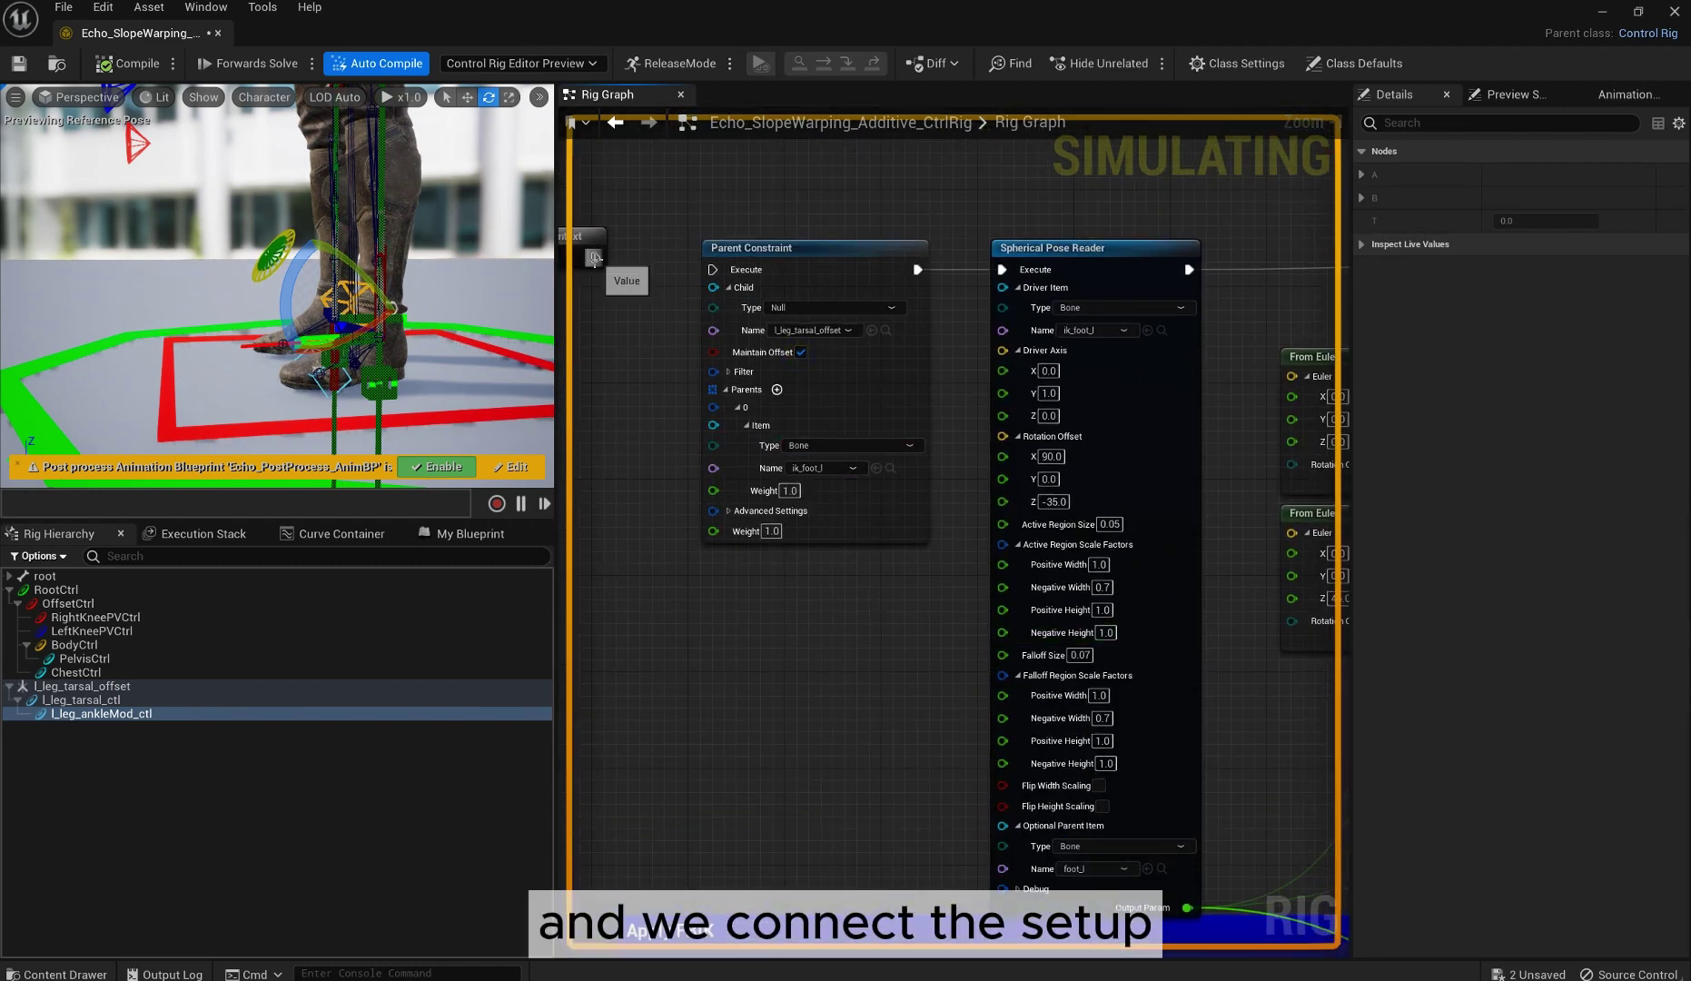
pyautogui.moveTo(717, 272); pyautogui.dragTo(714, 270)
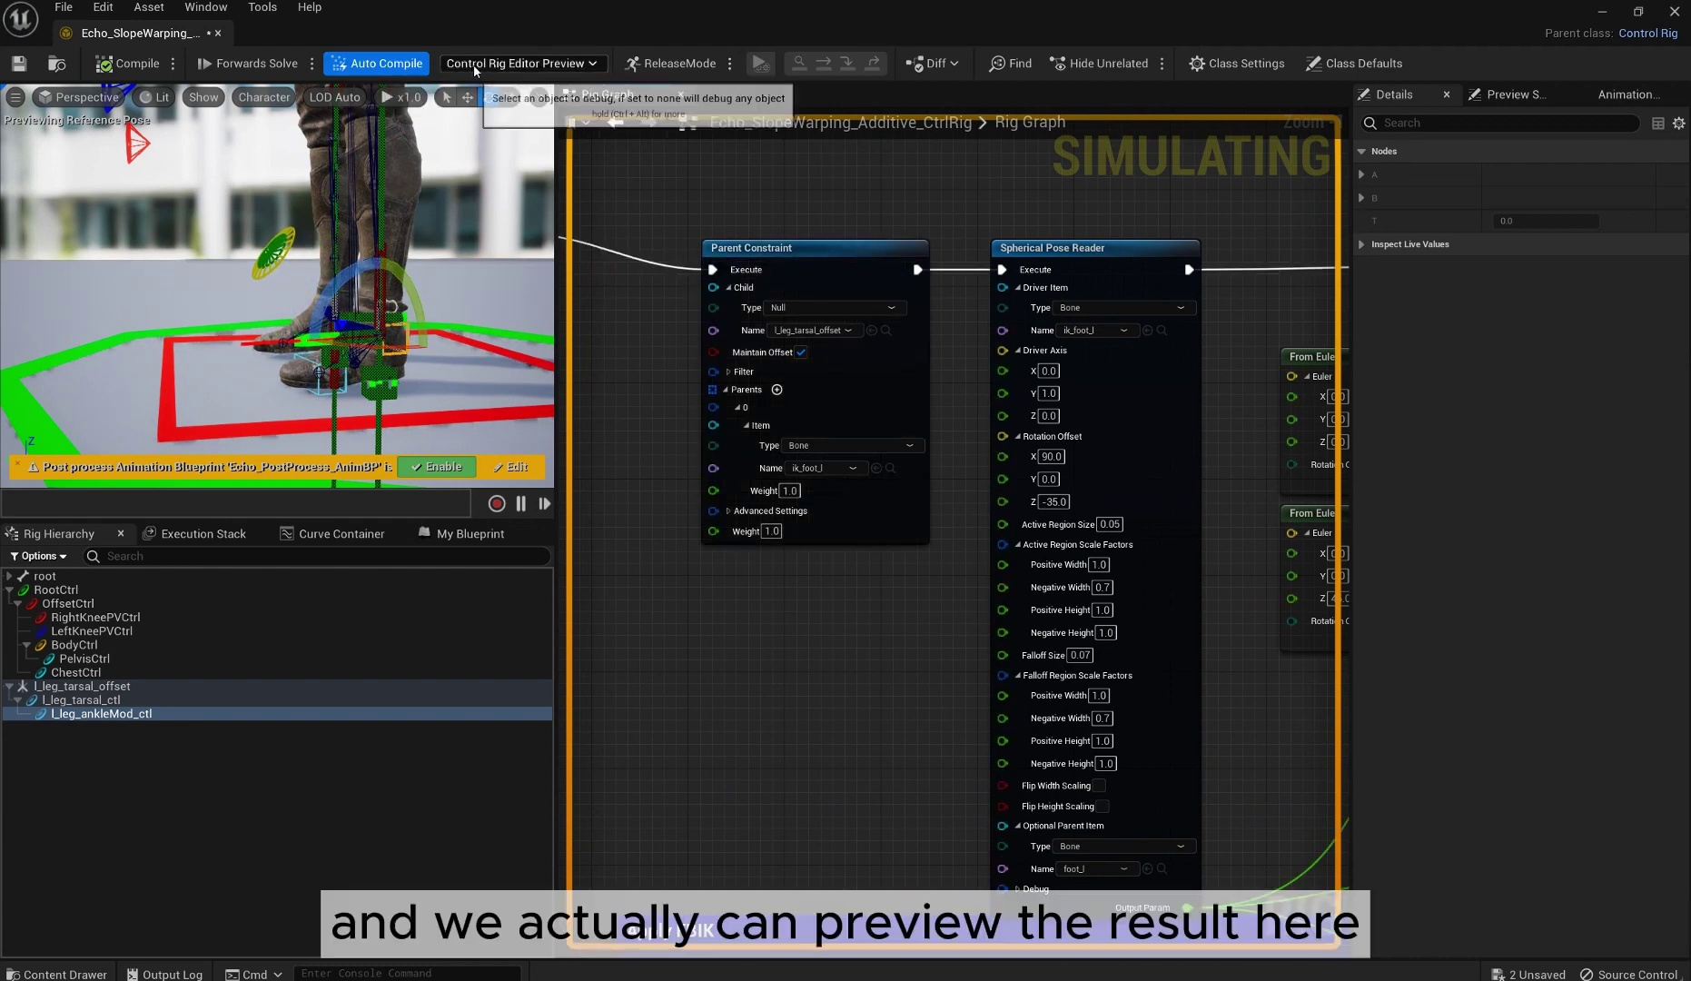
pyautogui.click(546, 136)
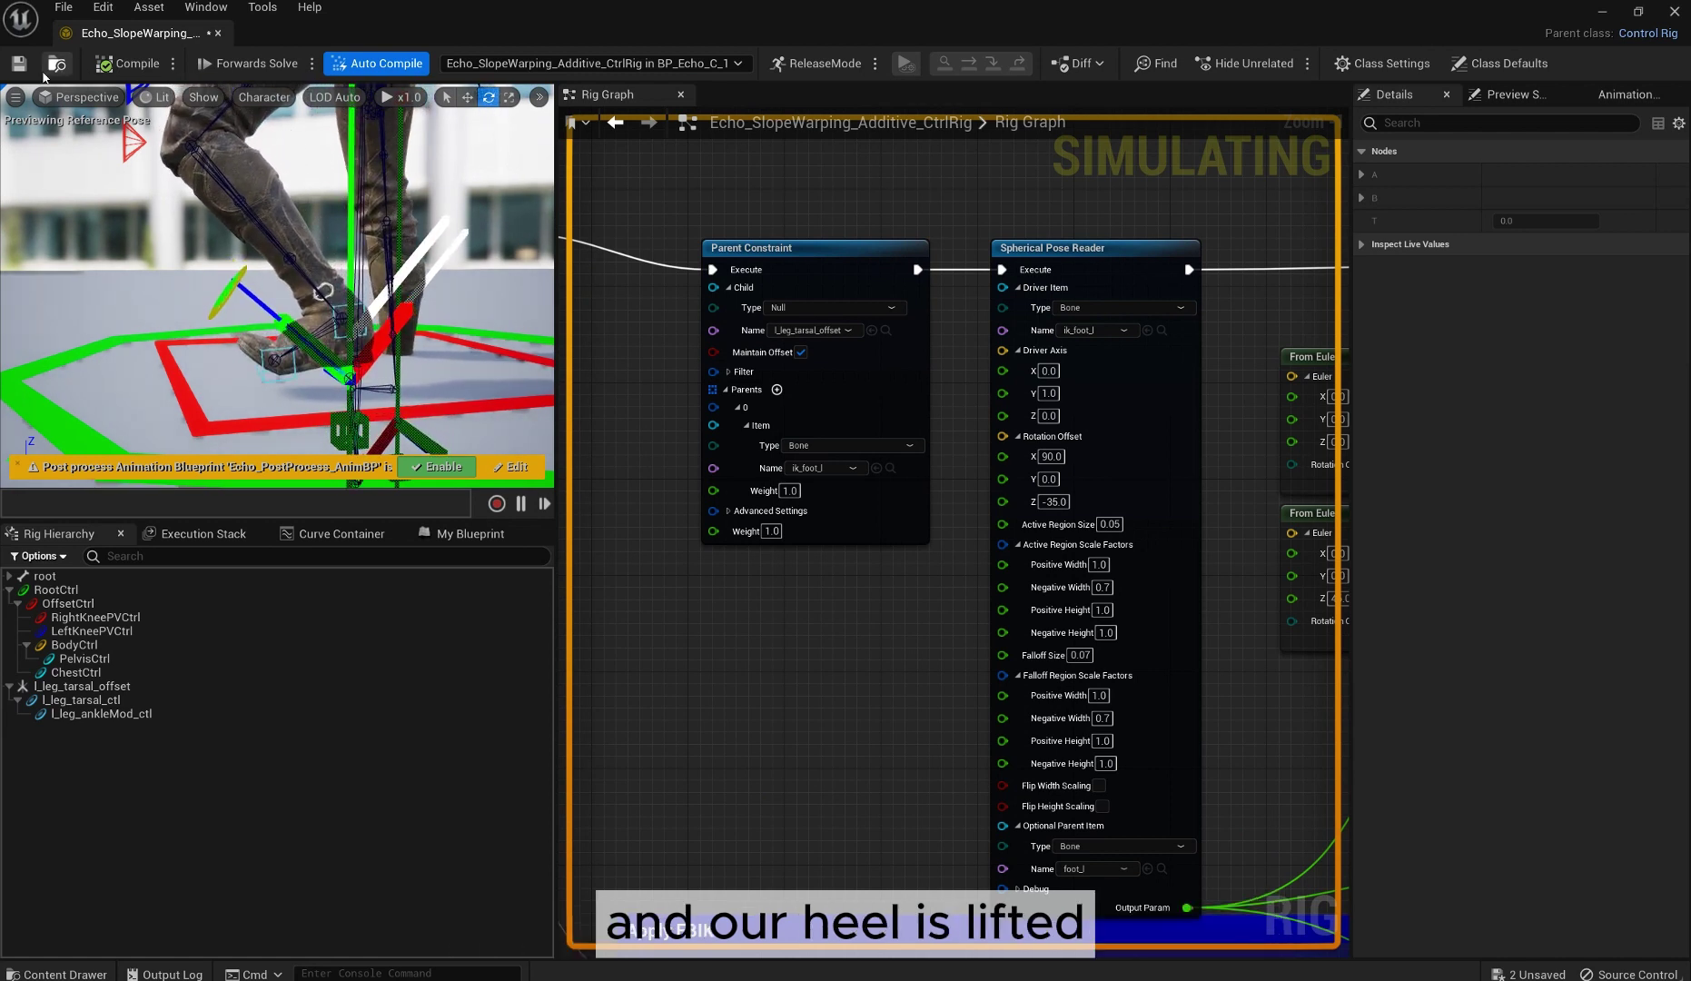
# Minimize the rig editor and inspect Echo's lifted left heel on the steep ramp in the level.
pyautogui.click(1604, 13)
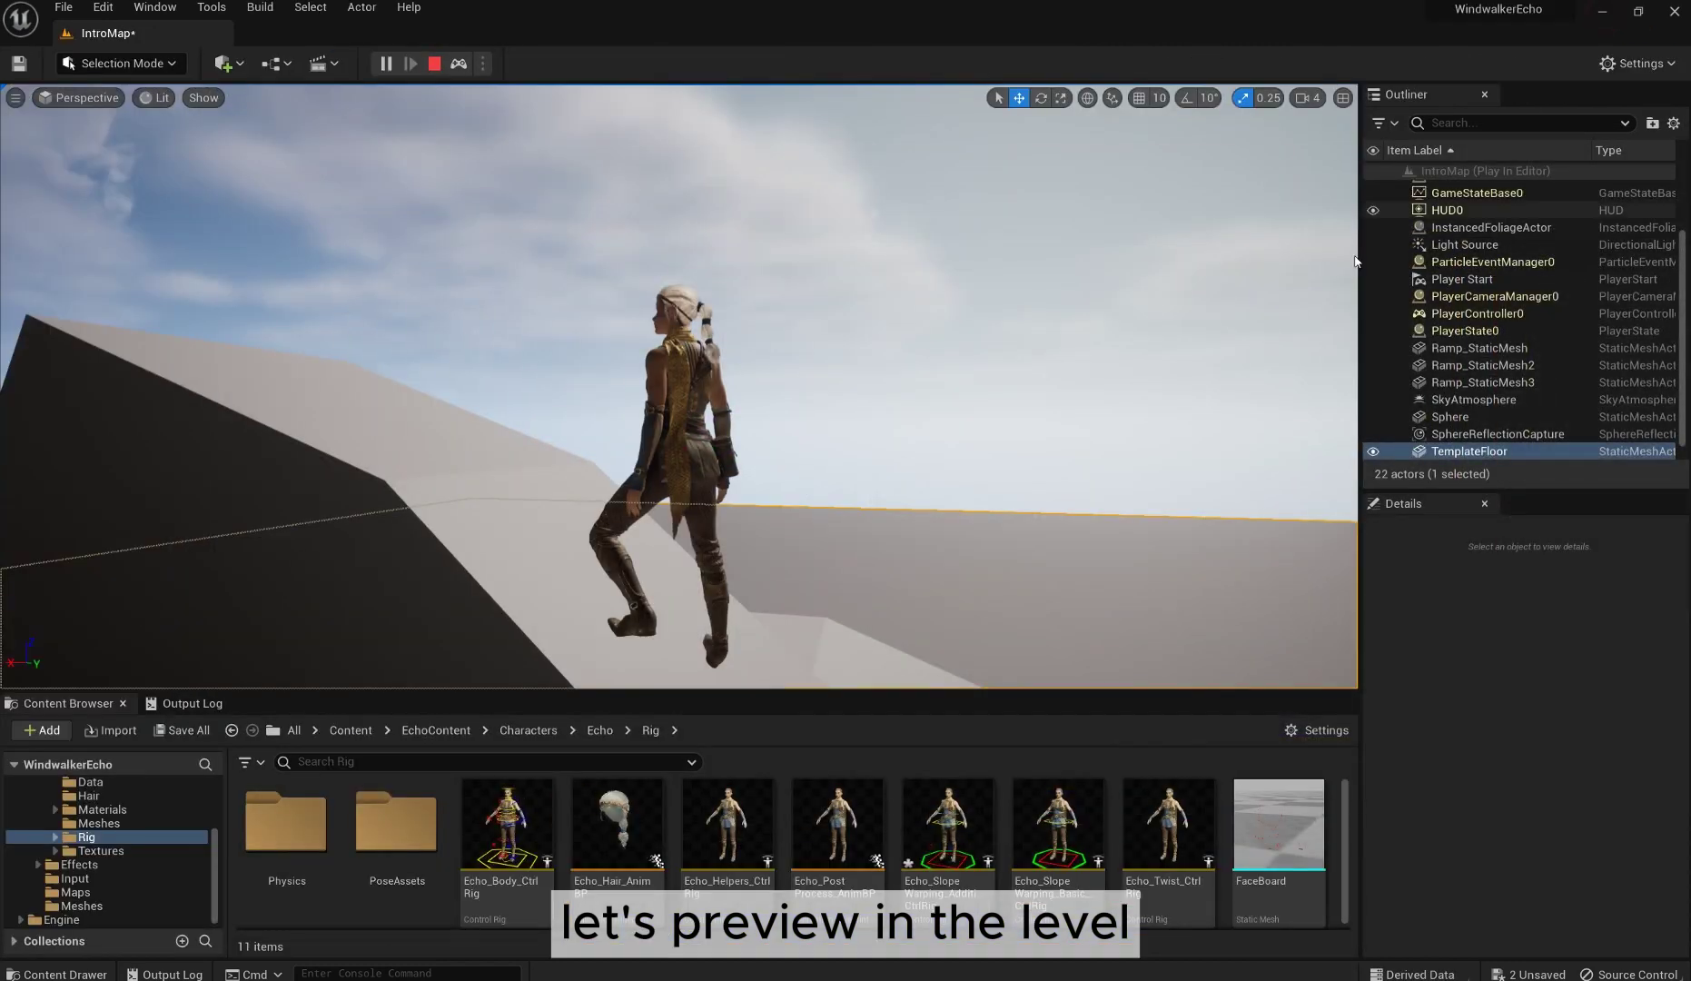
pyautogui.moveTo(1120, 286); pyautogui.dragTo(1141, 362, button='right')
pyautogui.keyDown('alt'); pyautogui.moveTo(1141, 362); pyautogui.dragTo(1133, 399); pyautogui.keyUp('alt')
pyautogui.keyDown('alt'); pyautogui.moveTo(600, 427); pyautogui.dragTo(670, 445); pyautogui.keyUp('alt')
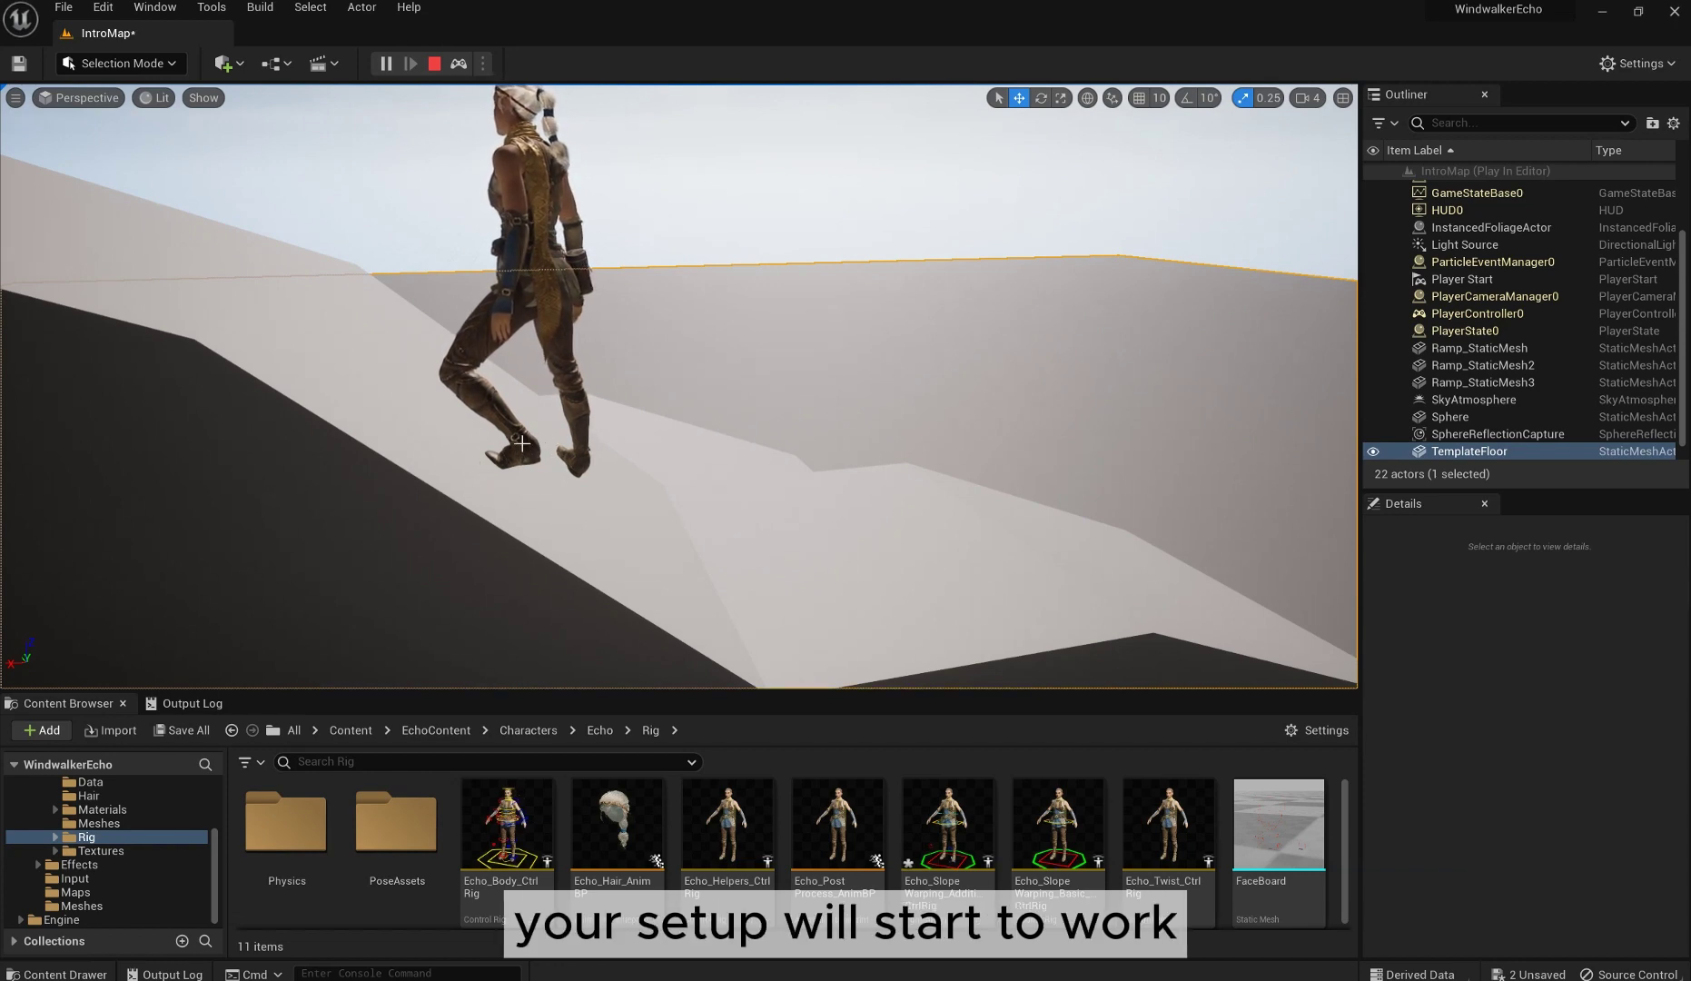
# Possess Echo and walk her down and back up the ramp to compare her left and right foot poses.
pyautogui.press('F8')
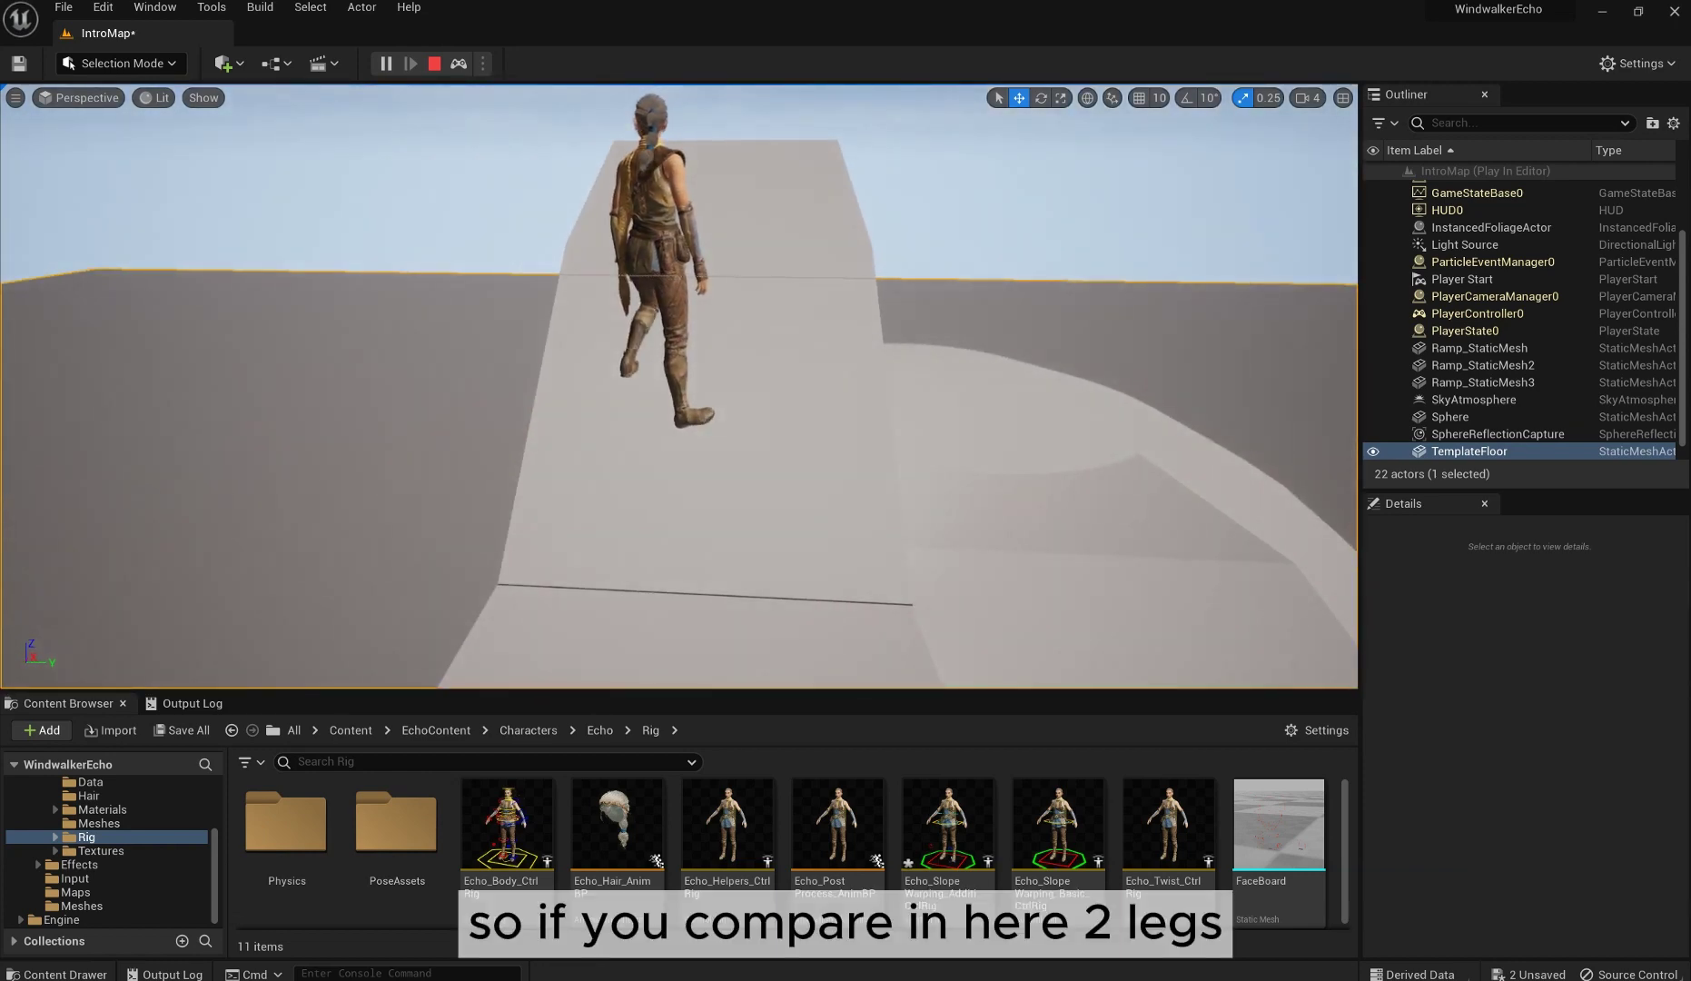
pyautogui.click(710, 420)
pyautogui.press('F8')
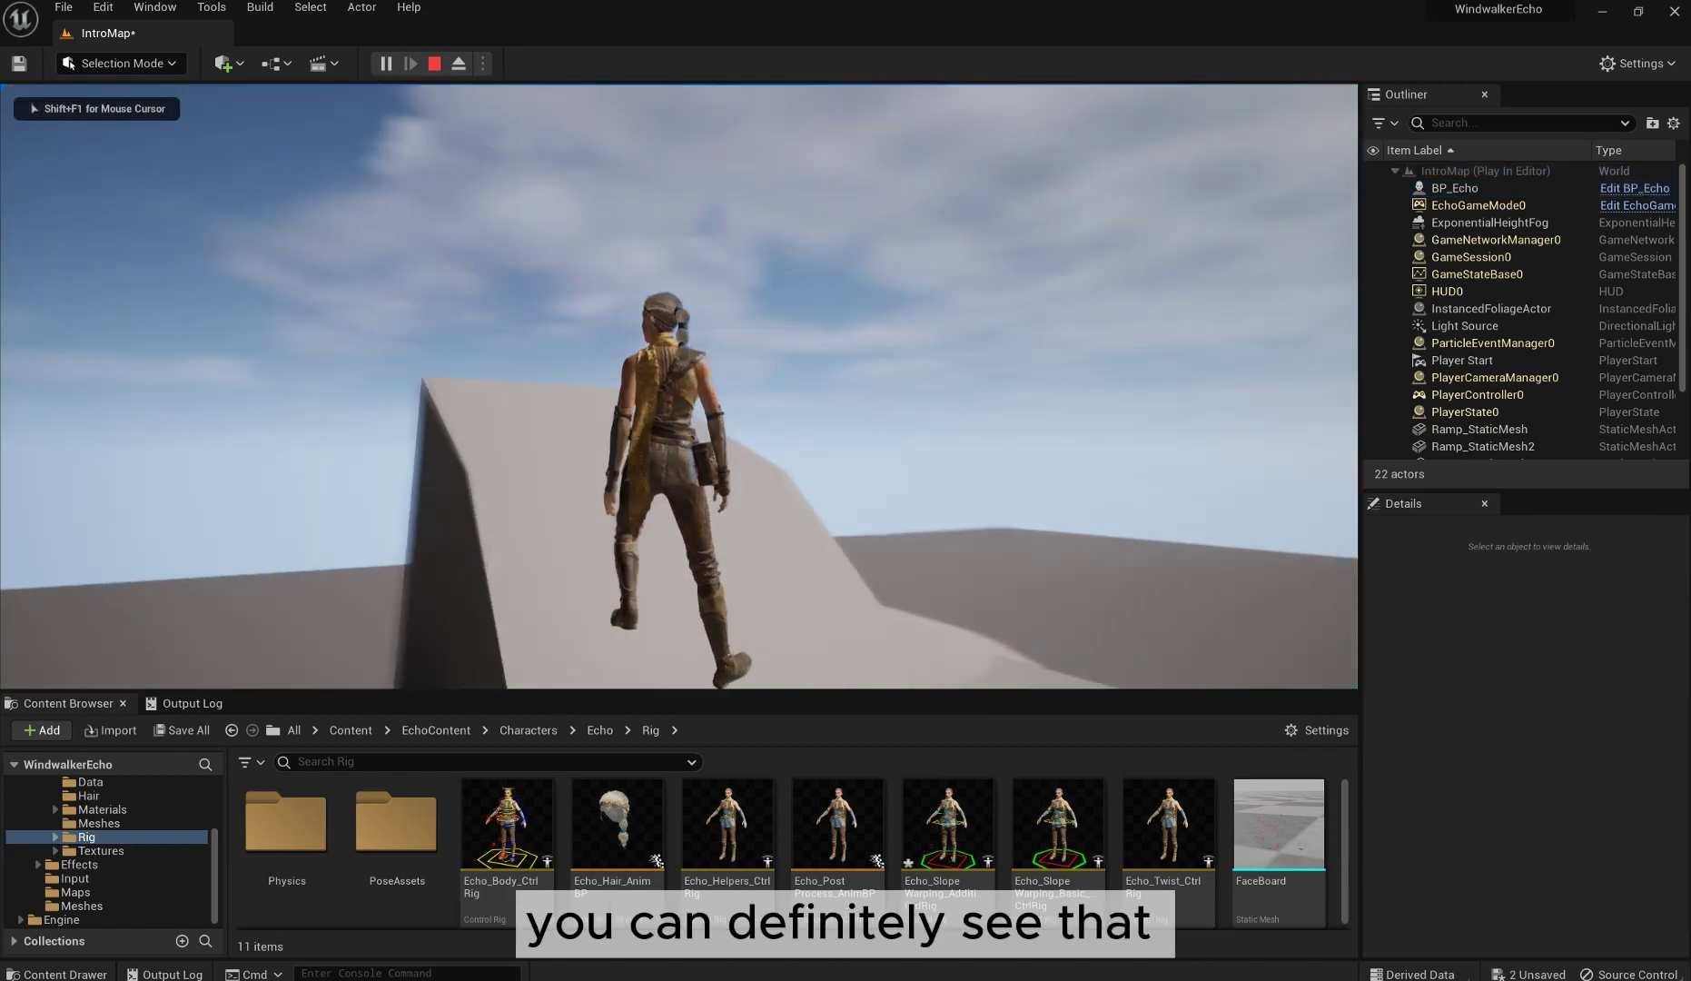
pyautogui.press('w')
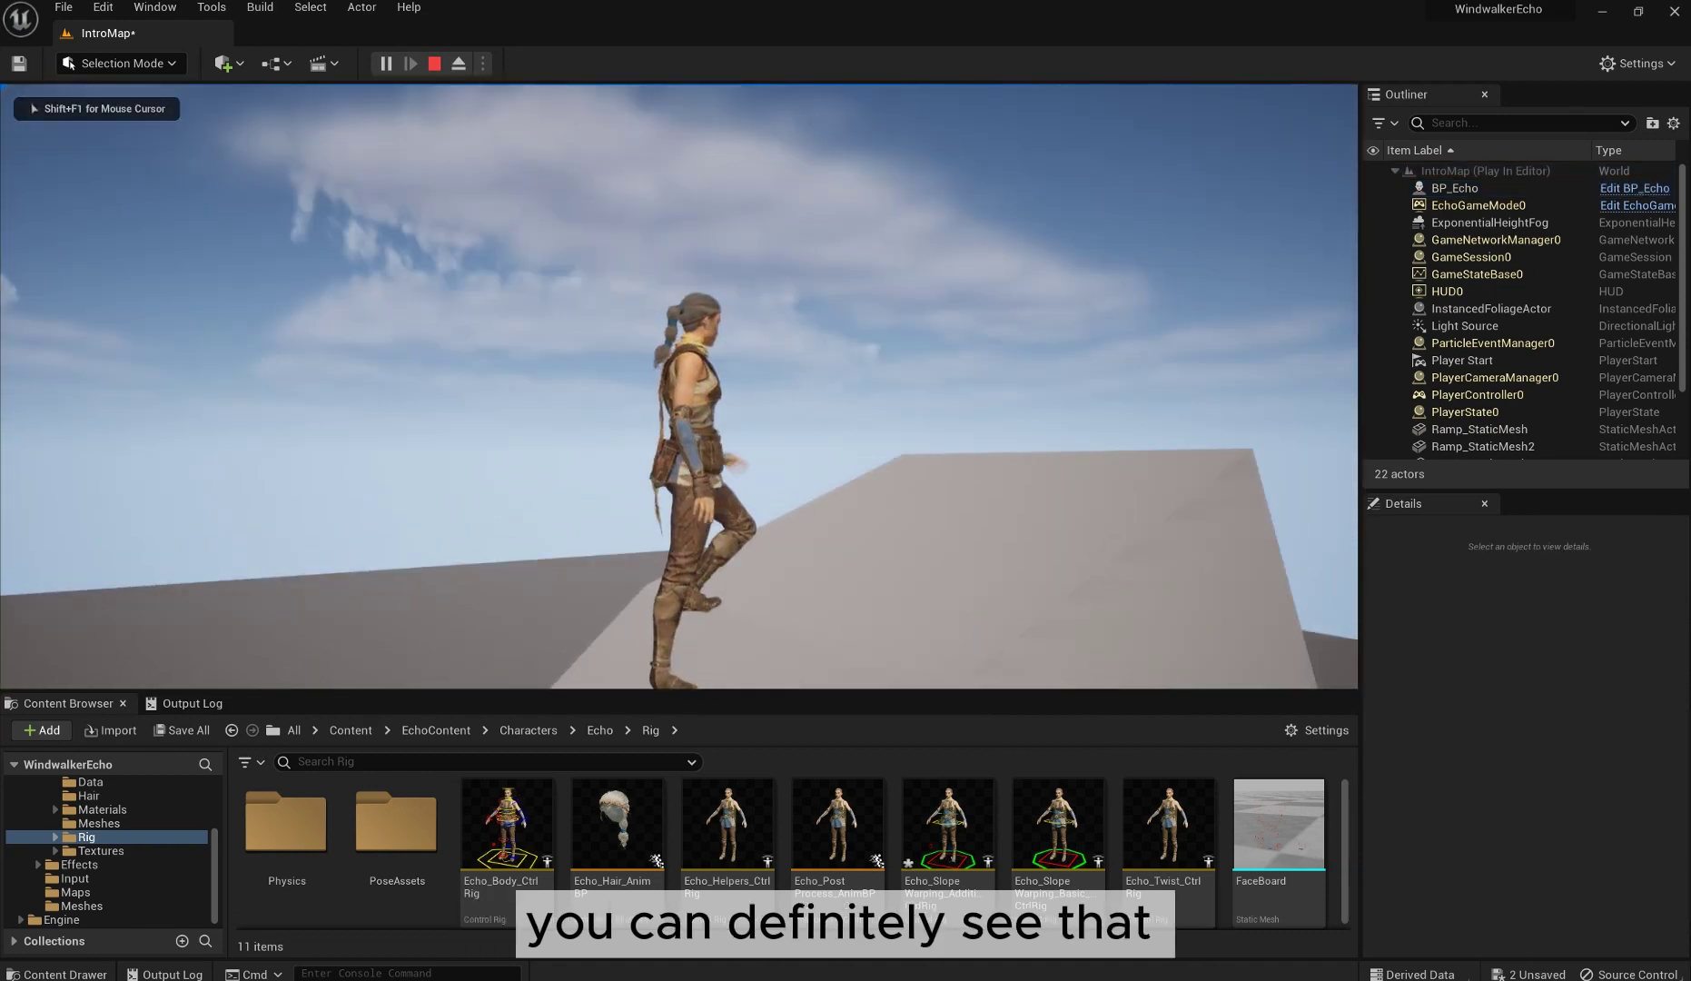
pyautogui.press('s')
pyautogui.press('a')
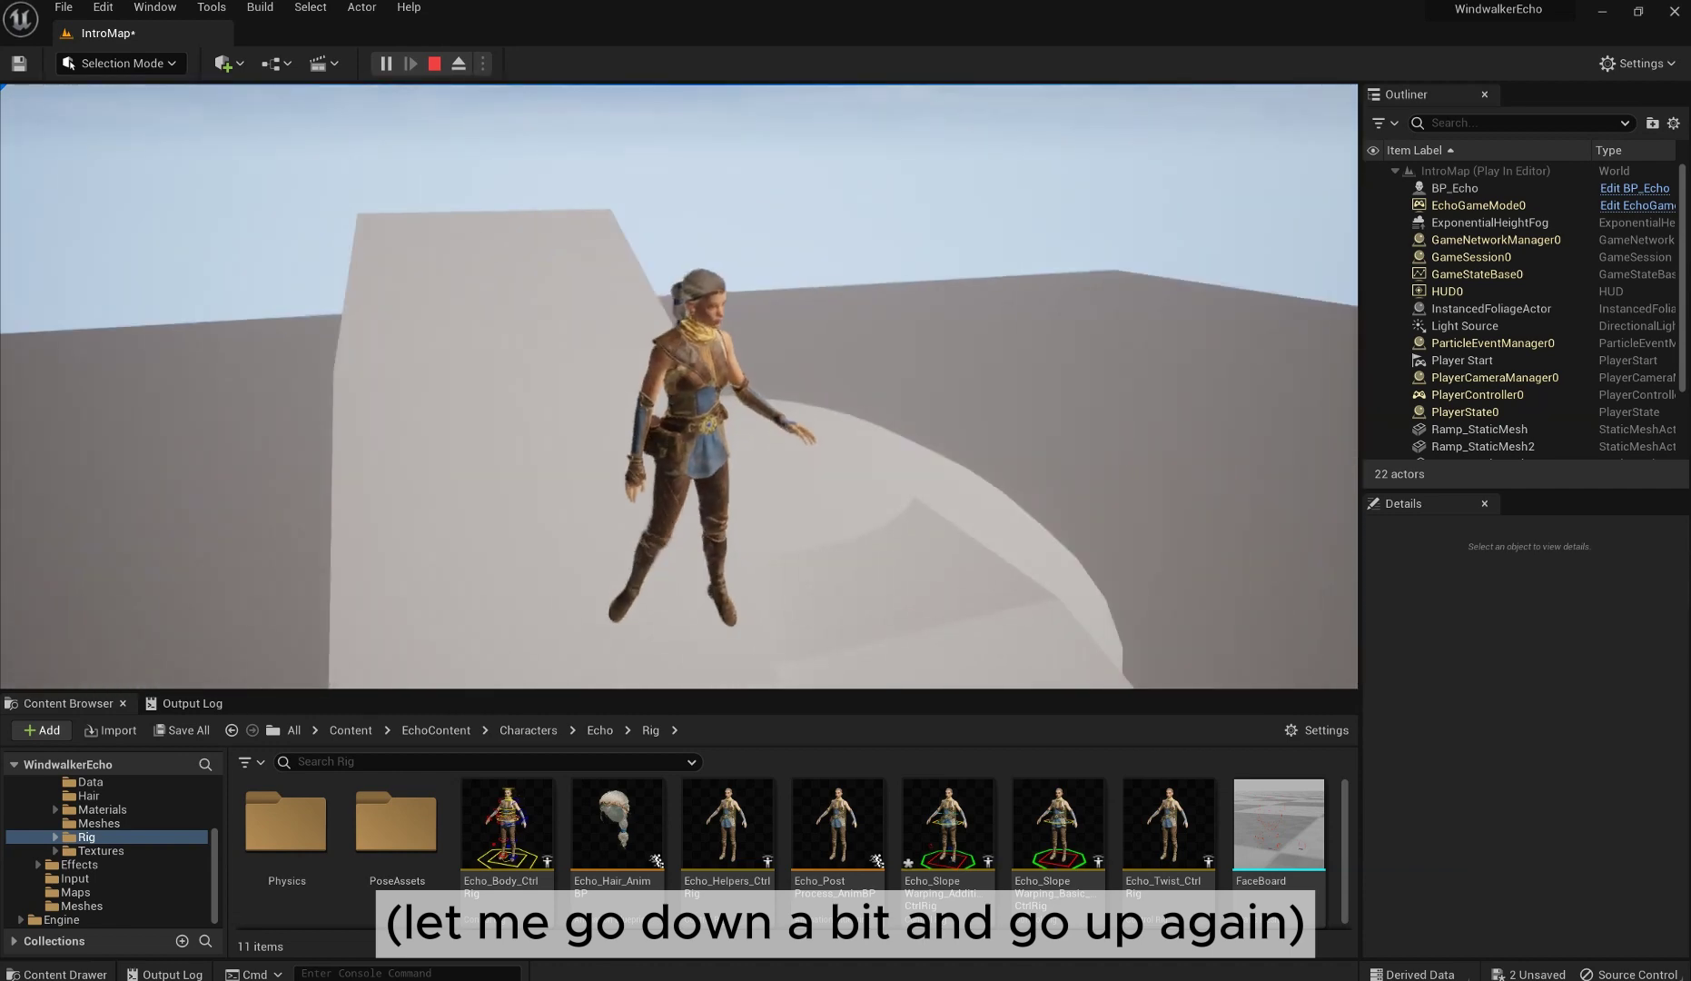
pyautogui.press('w')
pyautogui.press('w')
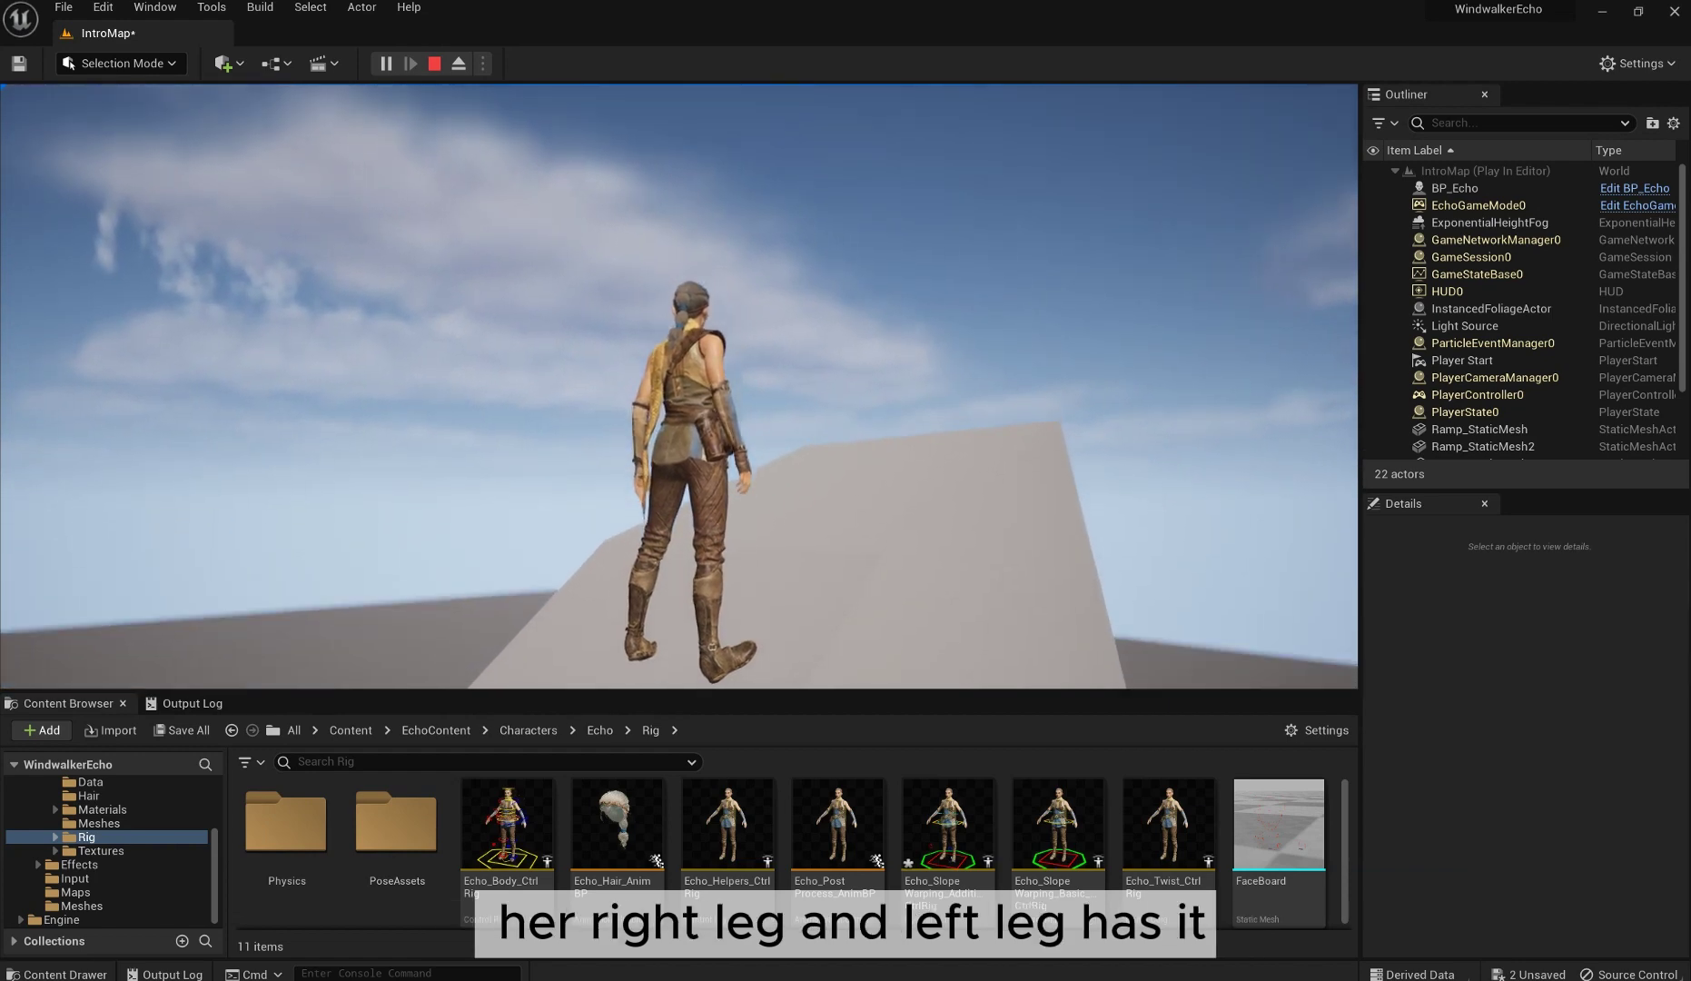